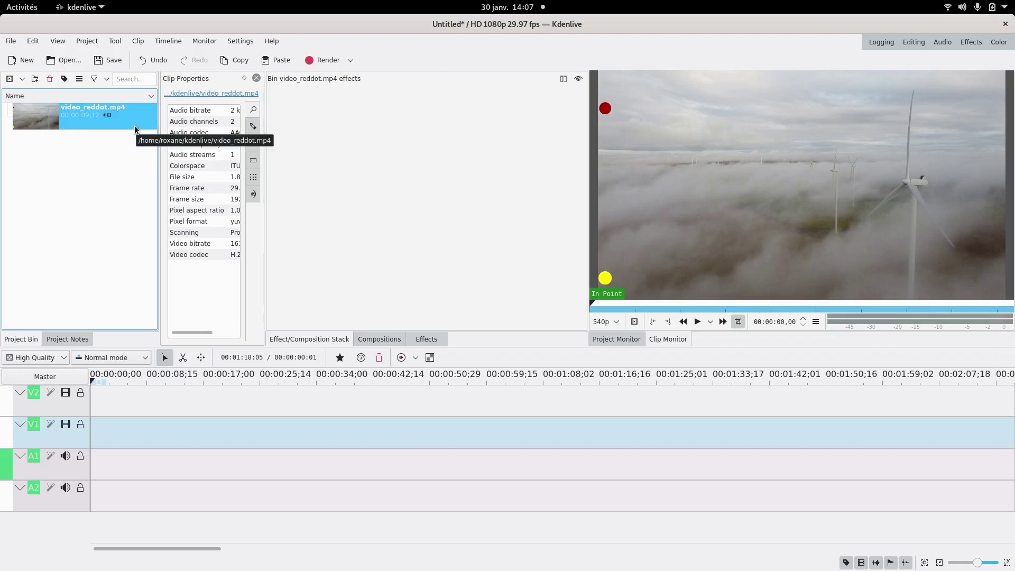
- Preview video_reddot.mp4 and place it at the start of video track V1
click(698, 322)
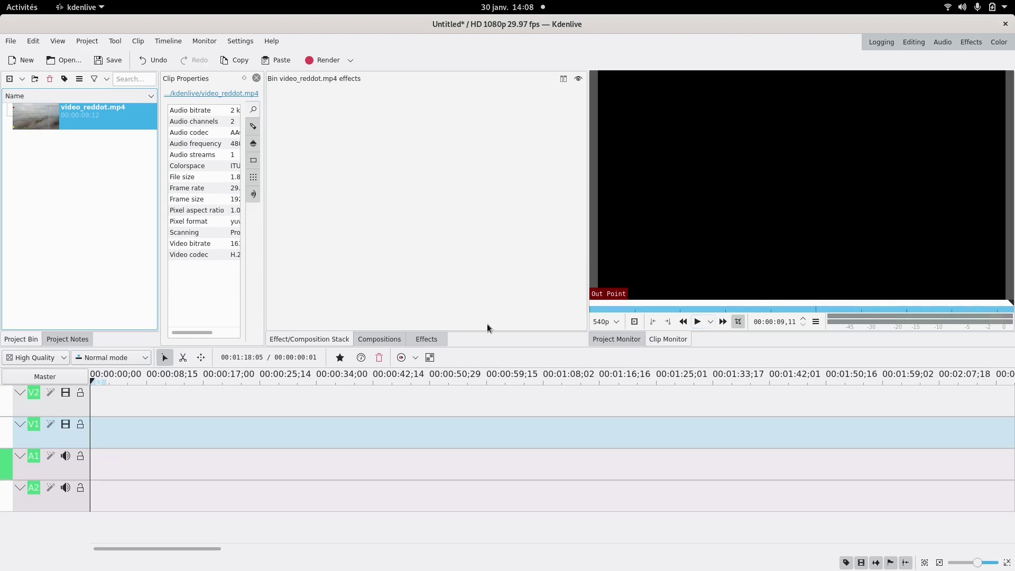
drag(56, 120, 105, 439)
scroll(129, 437, up, 2)
scroll(129, 438, up, 3)
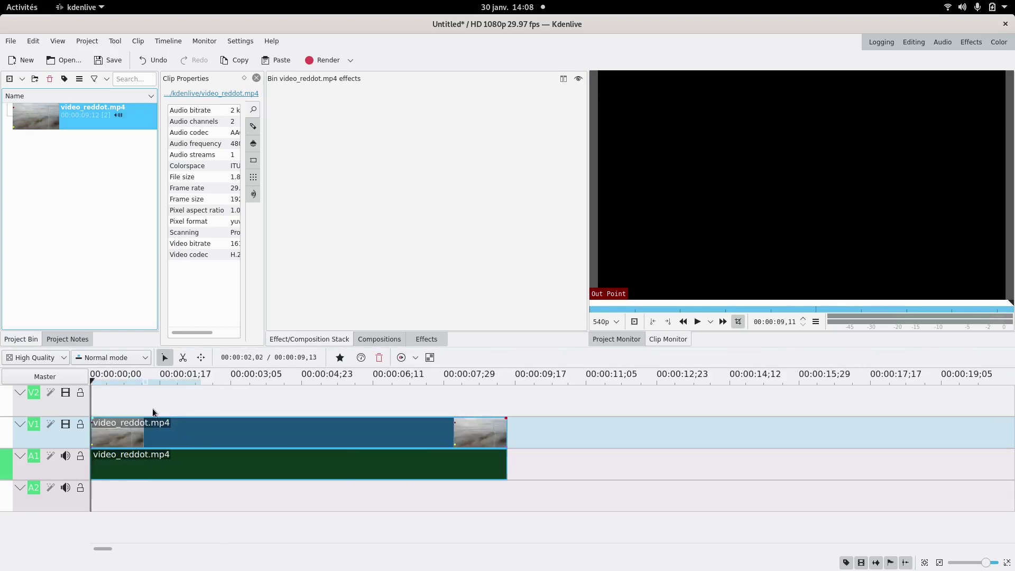
- Find the Motion Tracker effect by searching for "motion", apply it to the video_reddot.mp4 clip on V1 and show its settings
click(259, 396)
click(426, 339)
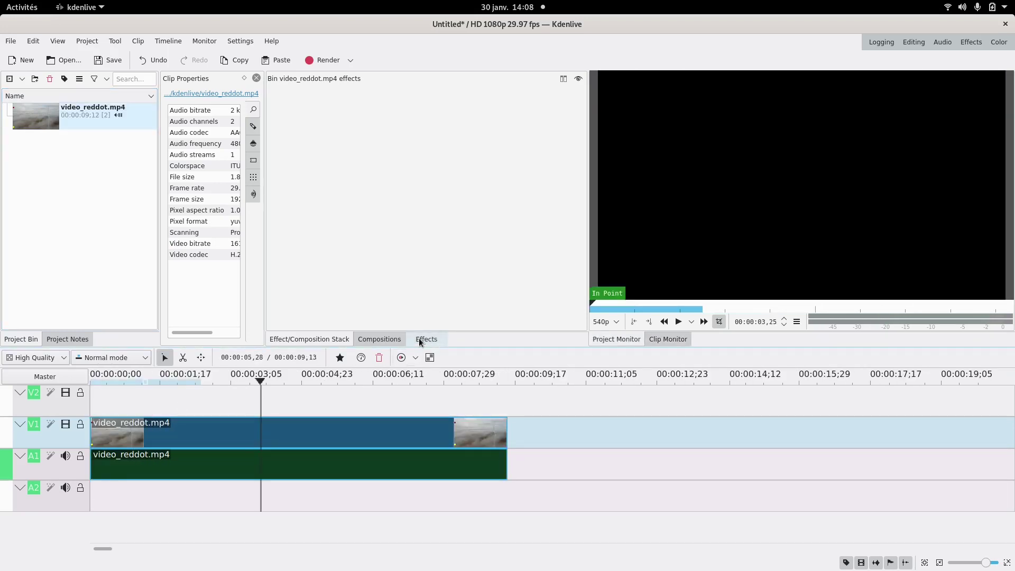
click(348, 94)
text(motion)
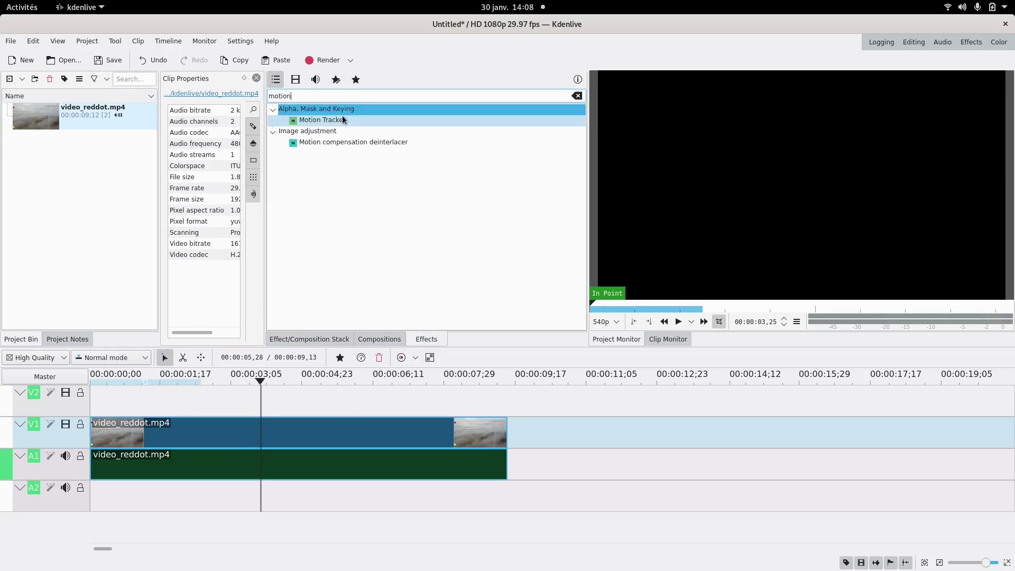
drag(340, 118, 311, 441)
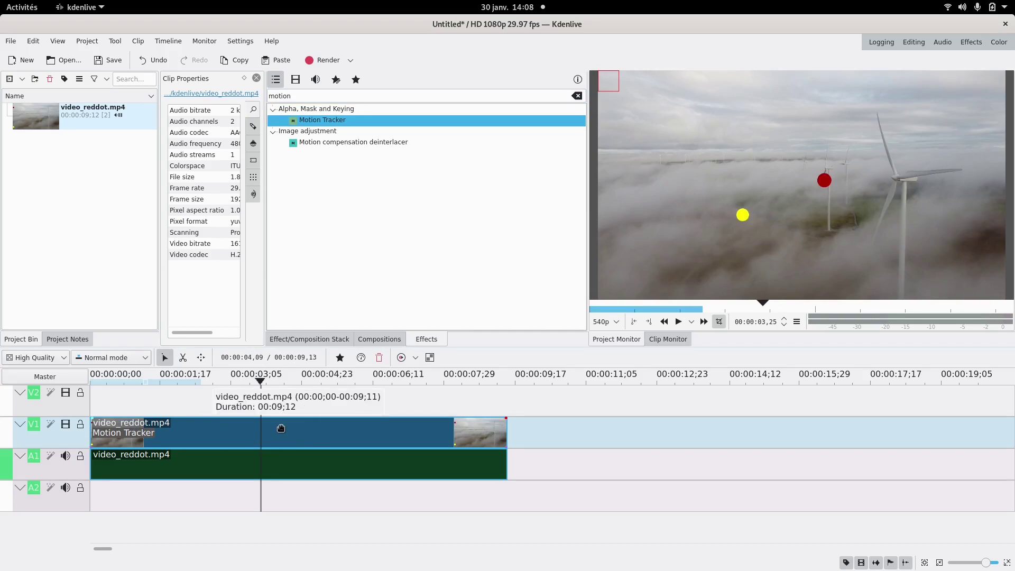
click(239, 428)
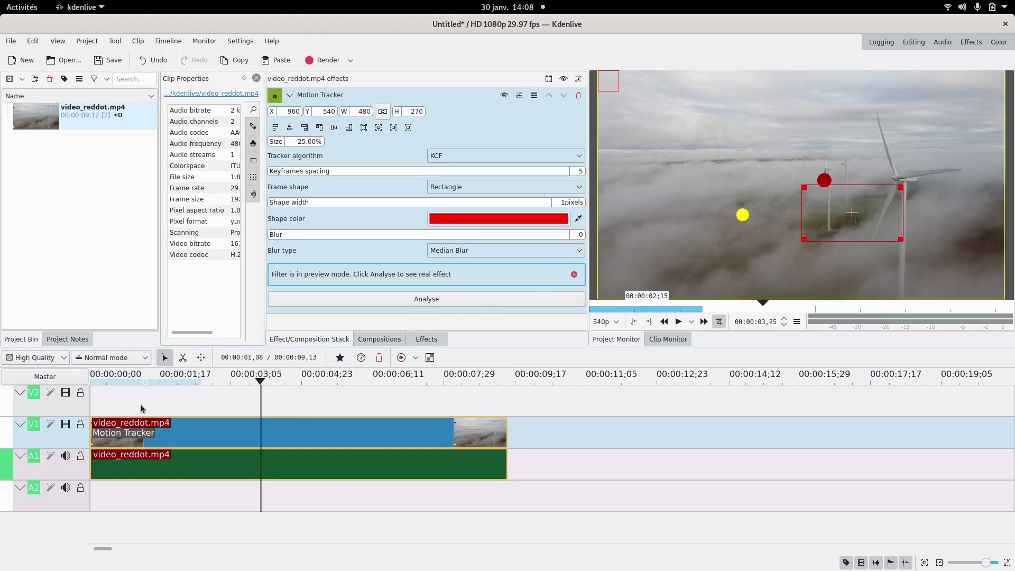
- Fit the tracking rectangle around the red dot at the clip's first frame, about 91 × 81 pixels, and analyse the motion
key(Home)
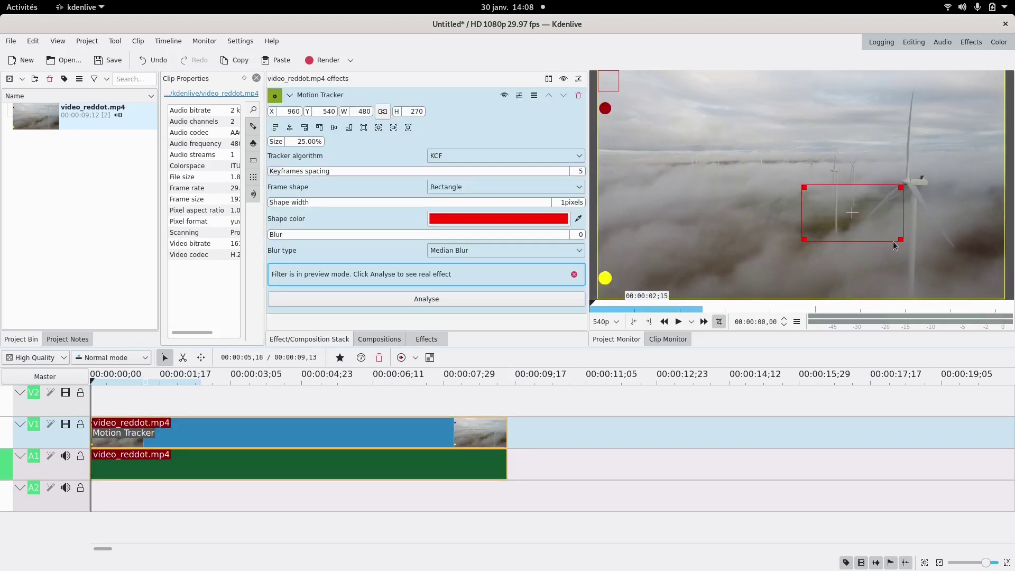
drag(899, 239, 610, 112)
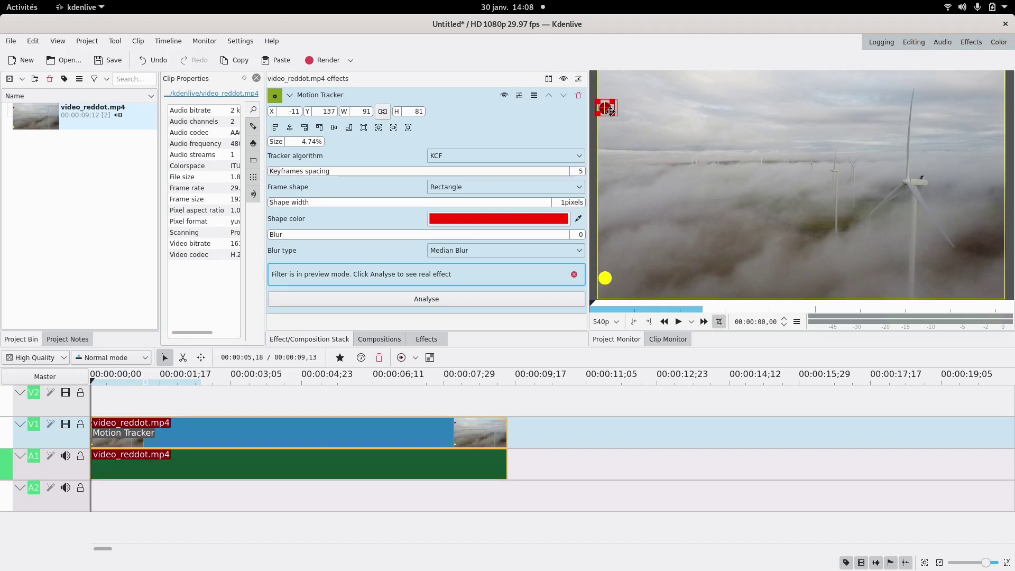
click(421, 302)
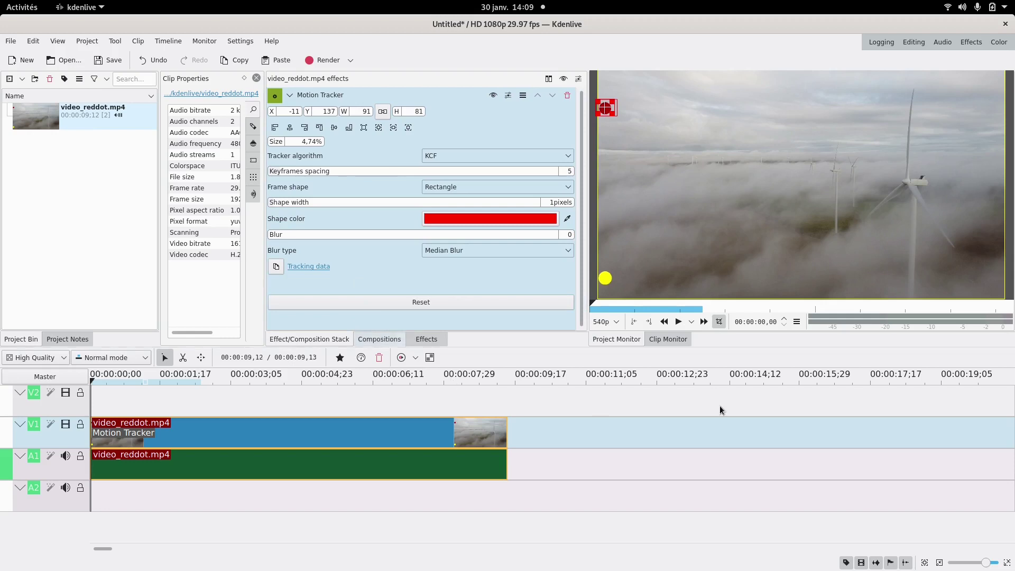
- Play back the tracked clip and copy its tracking keyframes to the clipboard
click(679, 322)
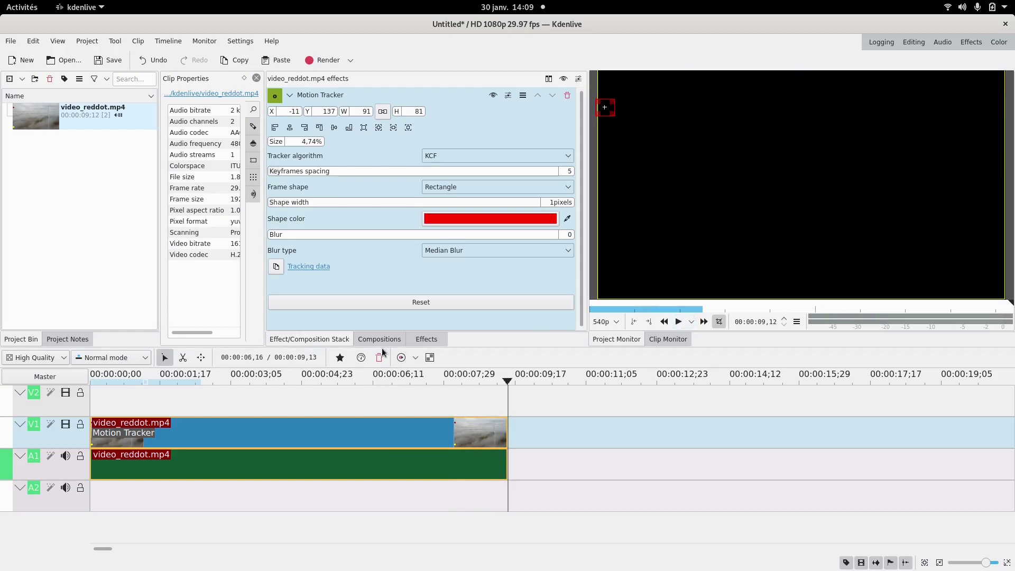
click(276, 267)
click(88, 43)
click(105, 82)
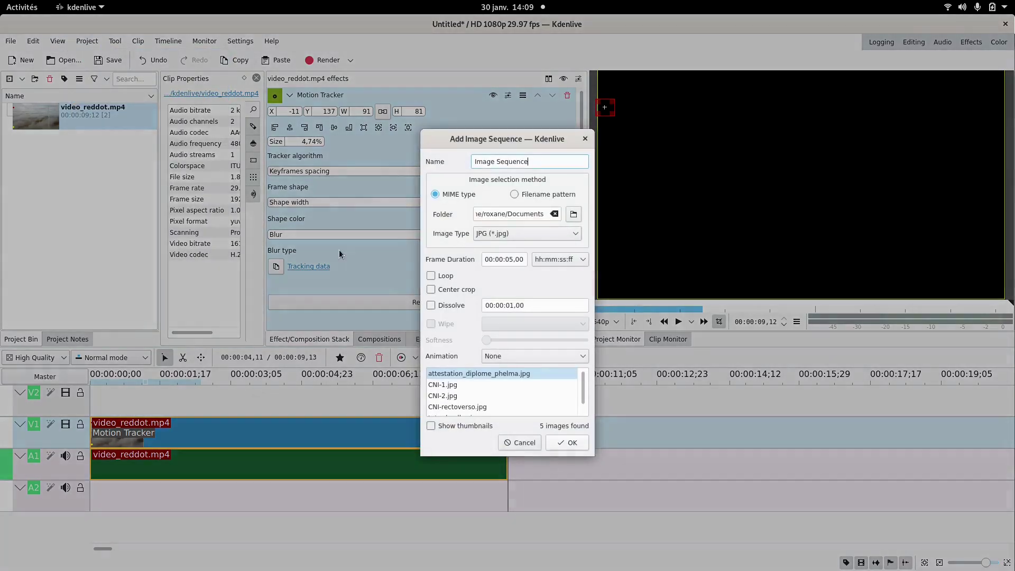
click(520, 442)
- Create a purple color clip, place it at the start of track V2 and extend it to the video clip's end
click(85, 42)
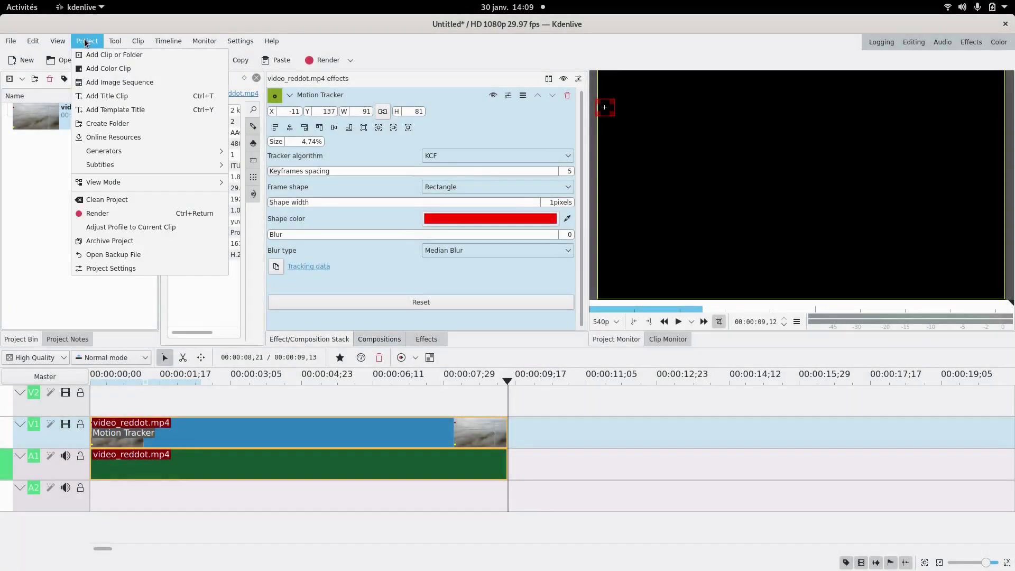
click(109, 68)
click(541, 328)
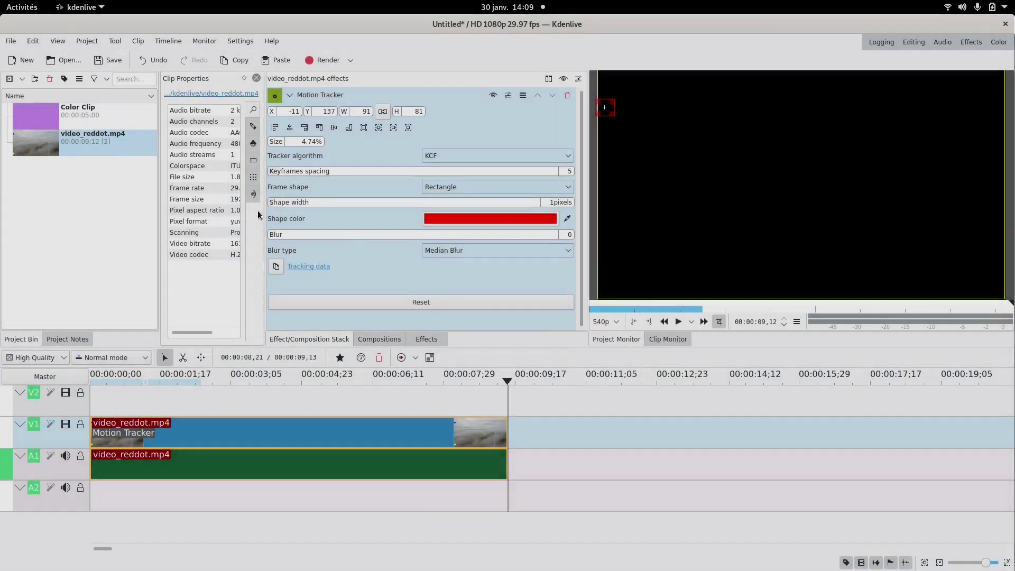
drag(52, 122, 94, 420)
drag(310, 402, 505, 414)
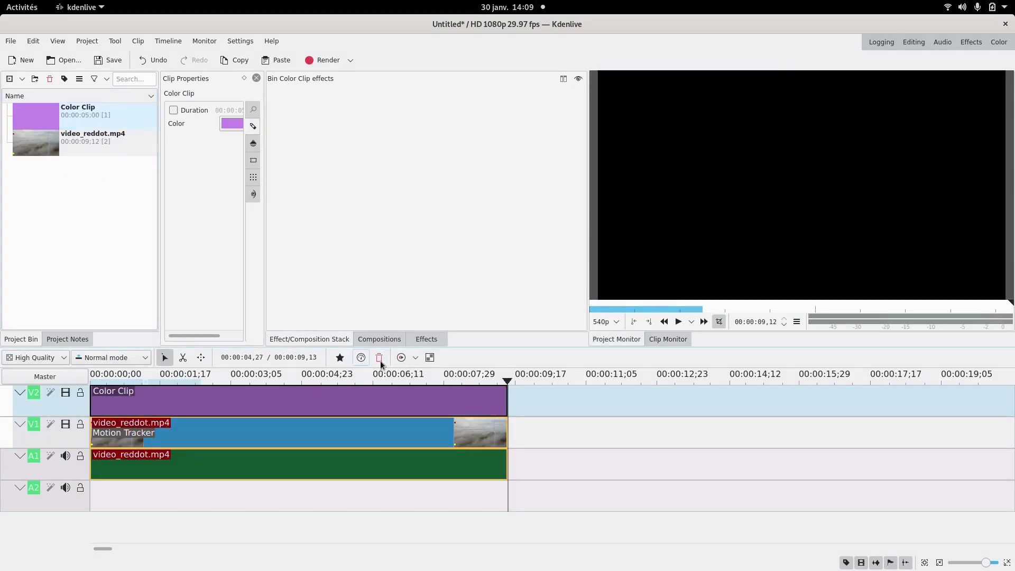
- Apply the Transform effect to the color clip and import the tracking keyframes from the clipboard, mapping Geometry to Rectangle
click(340, 357)
drag(265, 401, 253, 402)
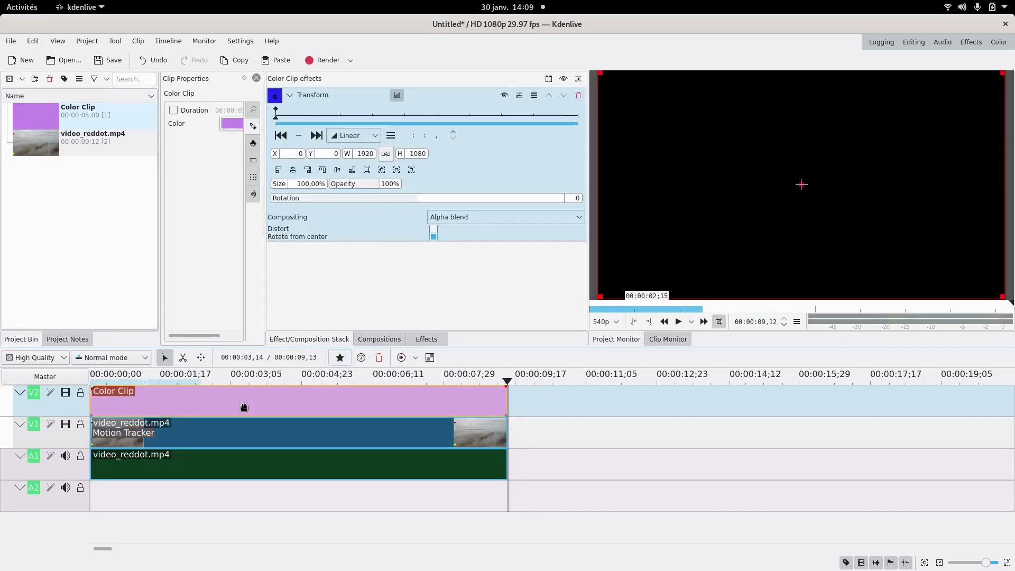
click(390, 136)
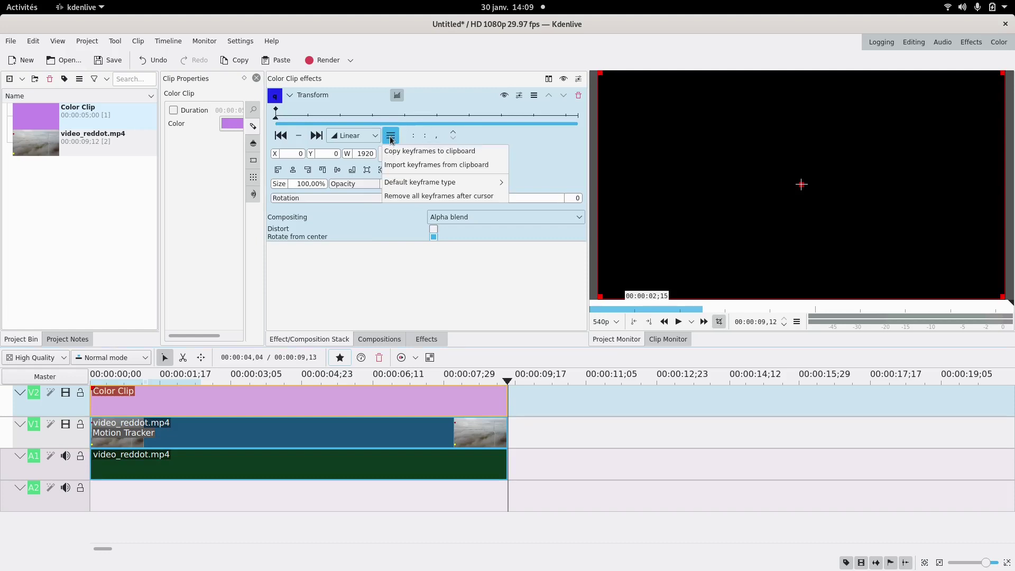
click(406, 167)
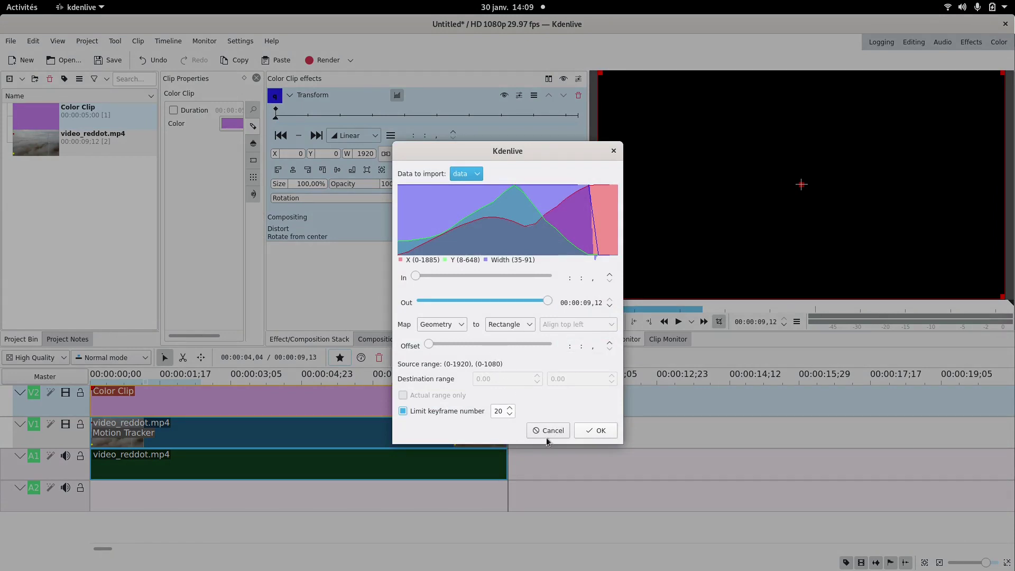
click(592, 431)
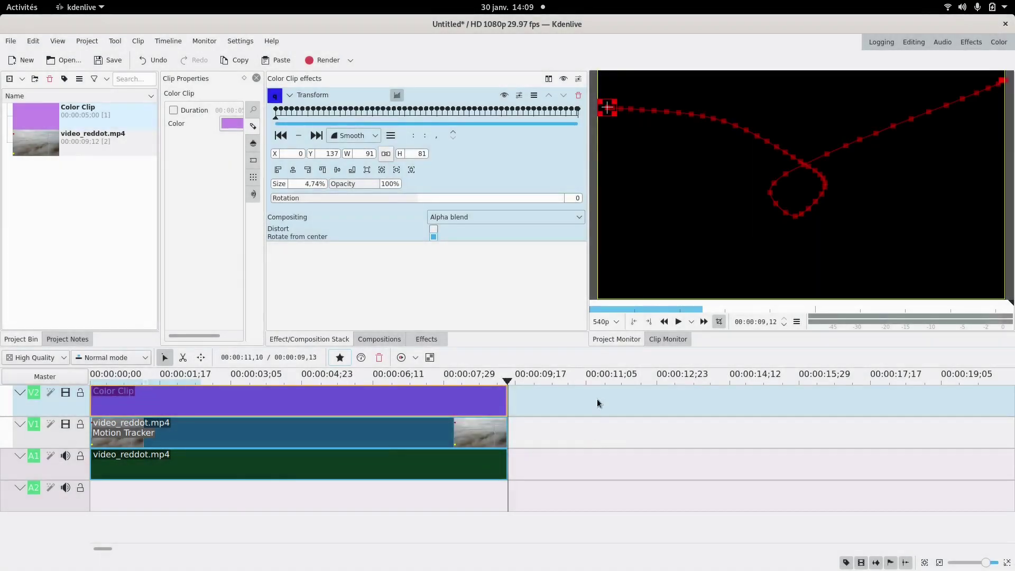
- Show the color clip's trajectory at 00:00:04,00 and capture a screenshot of the monitor's full picture area
click(231, 481)
click(268, 494)
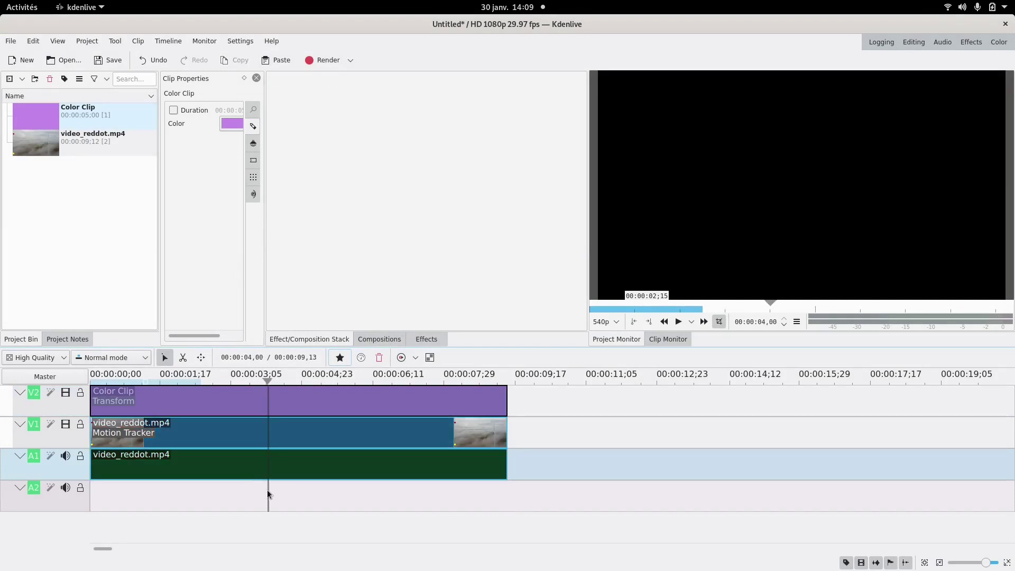
click(287, 412)
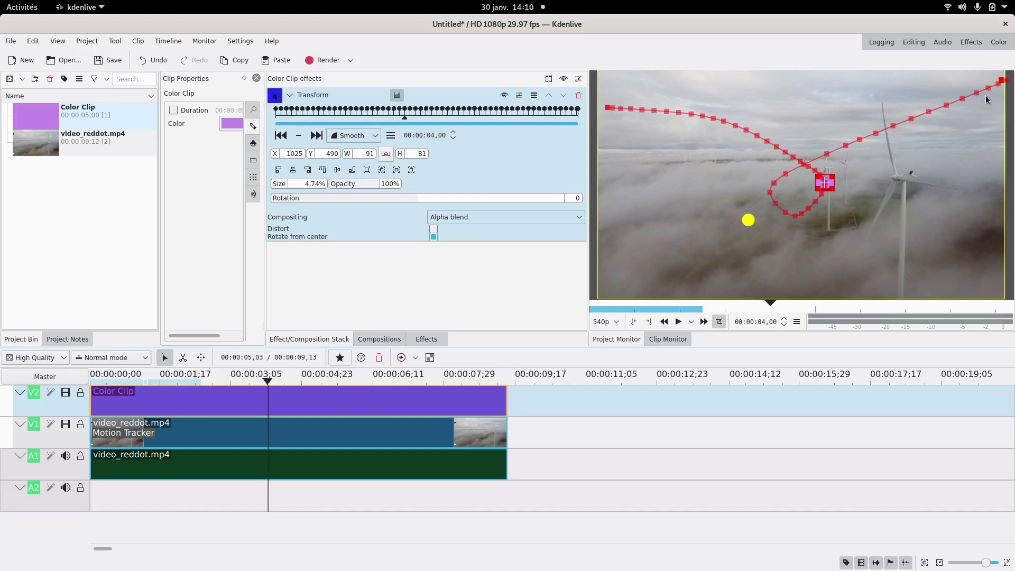
mouse_move(989, 87)
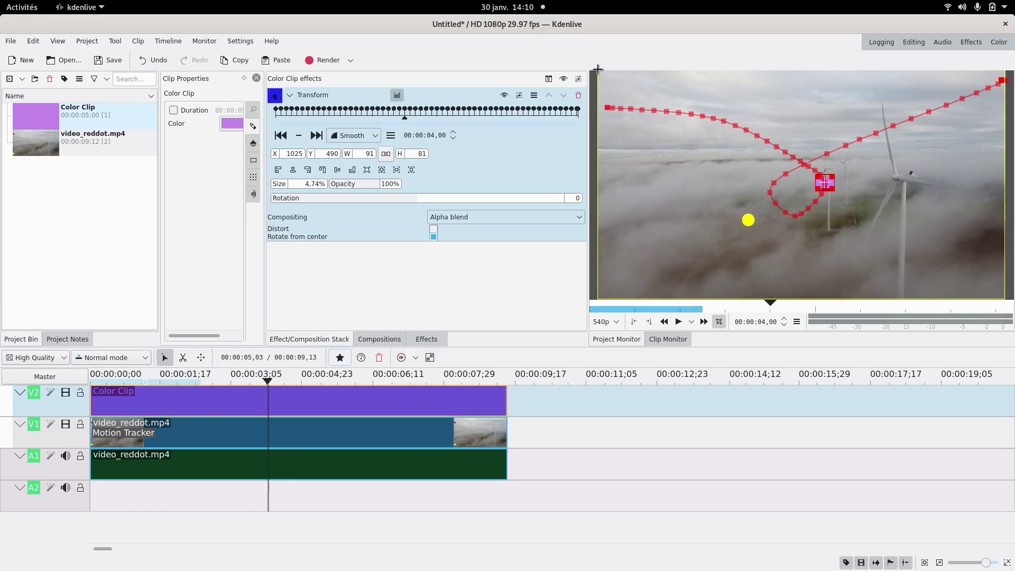
drag(597, 70, 1006, 302)
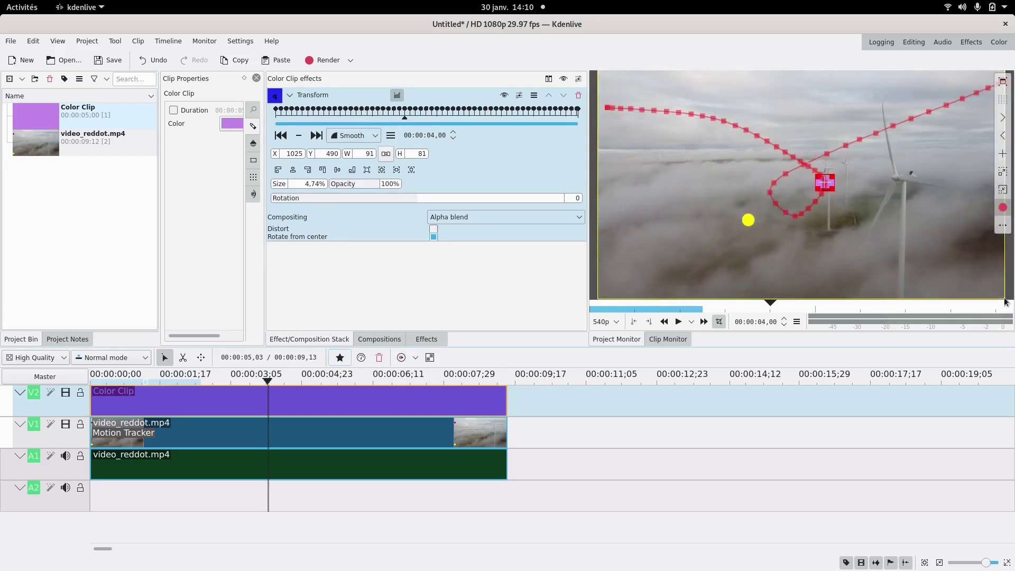
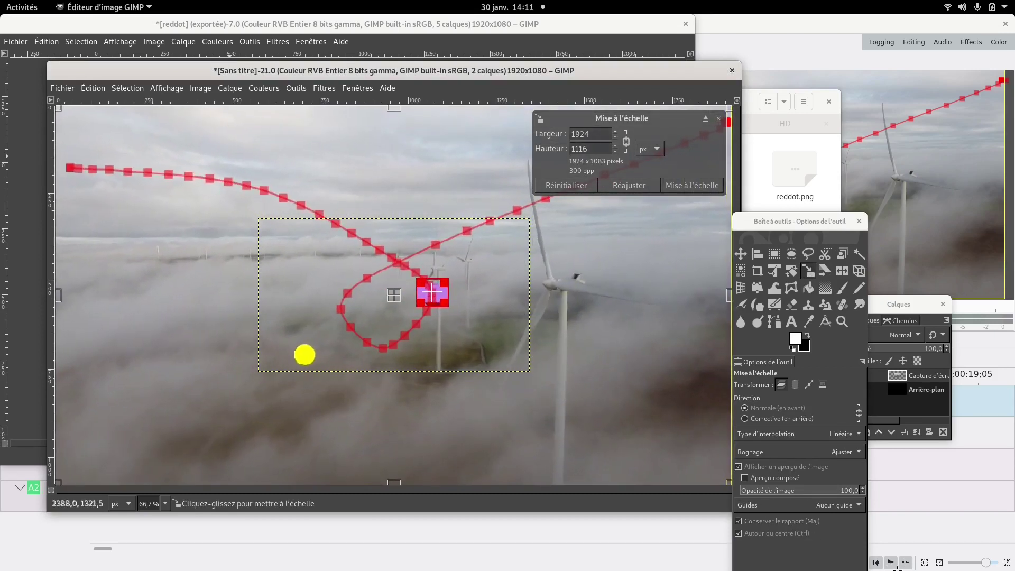
- In GIMP, scale the screenshot layer to 1924 × 1116 px and add a new layer above it
click(705, 185)
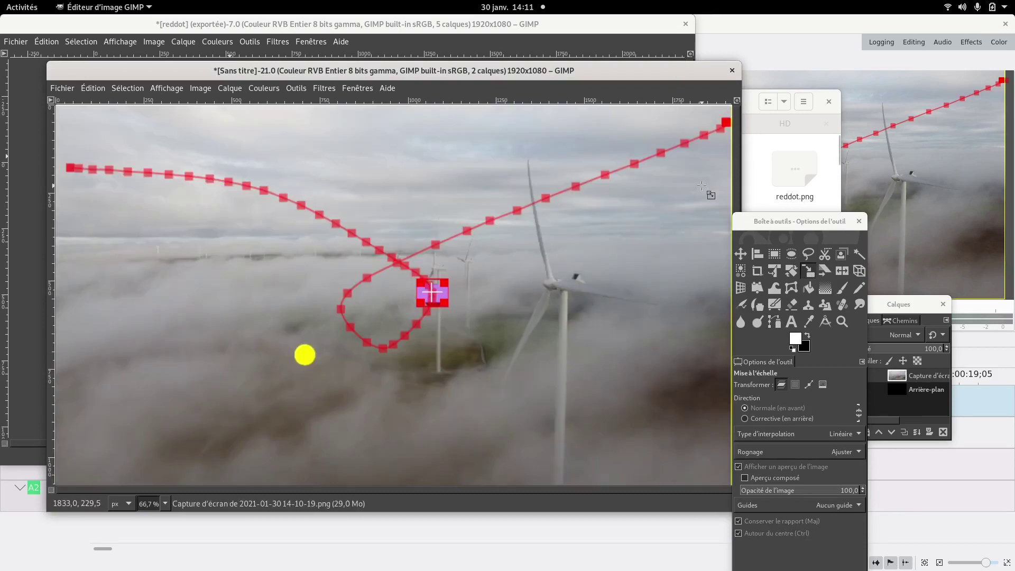
click(903, 310)
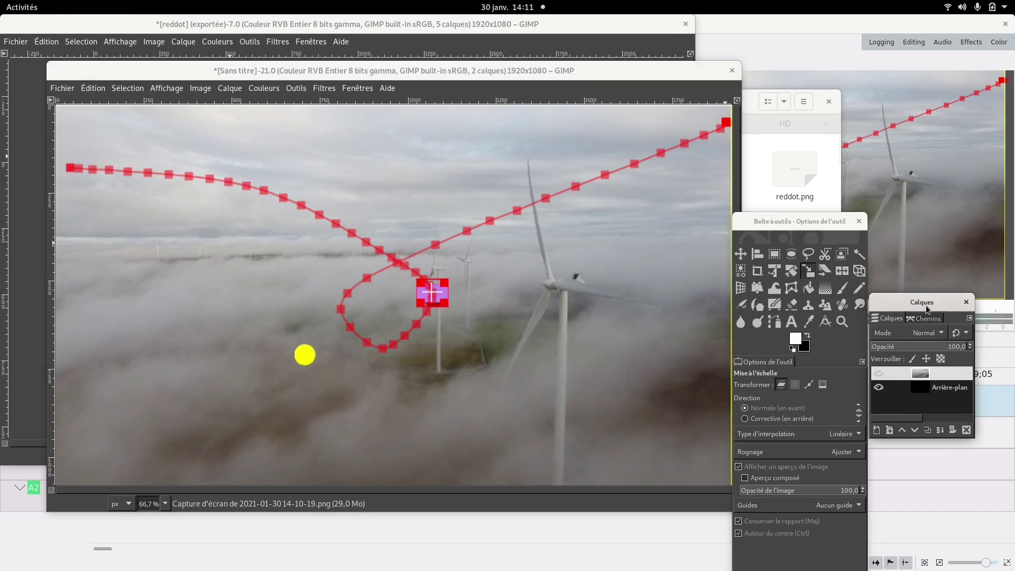
click(877, 434)
click(984, 557)
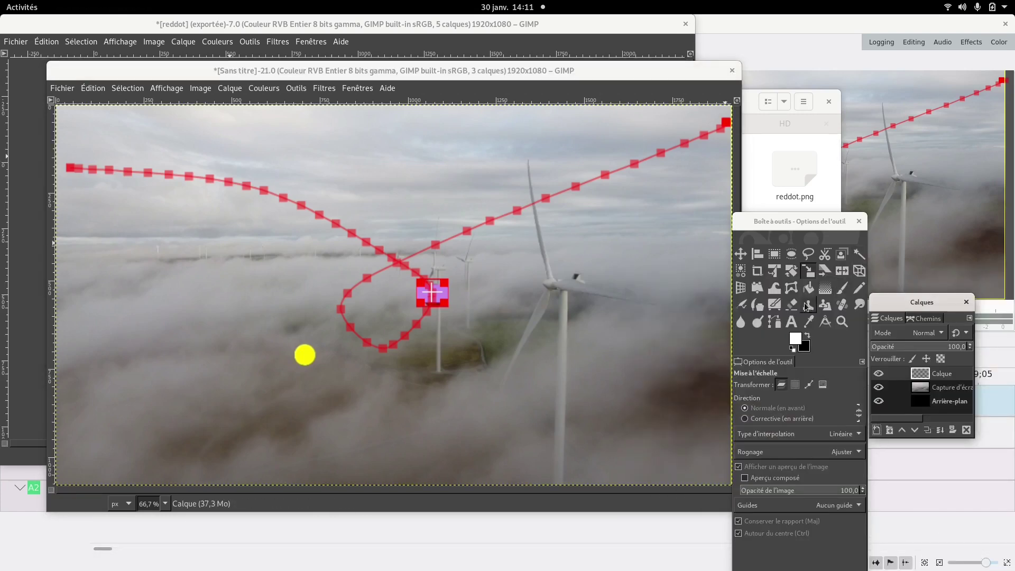
- Trace the trajectory with the Paths tool from its upper right end to the loop's leftmost point, adjusting the curve handles to match
click(774, 321)
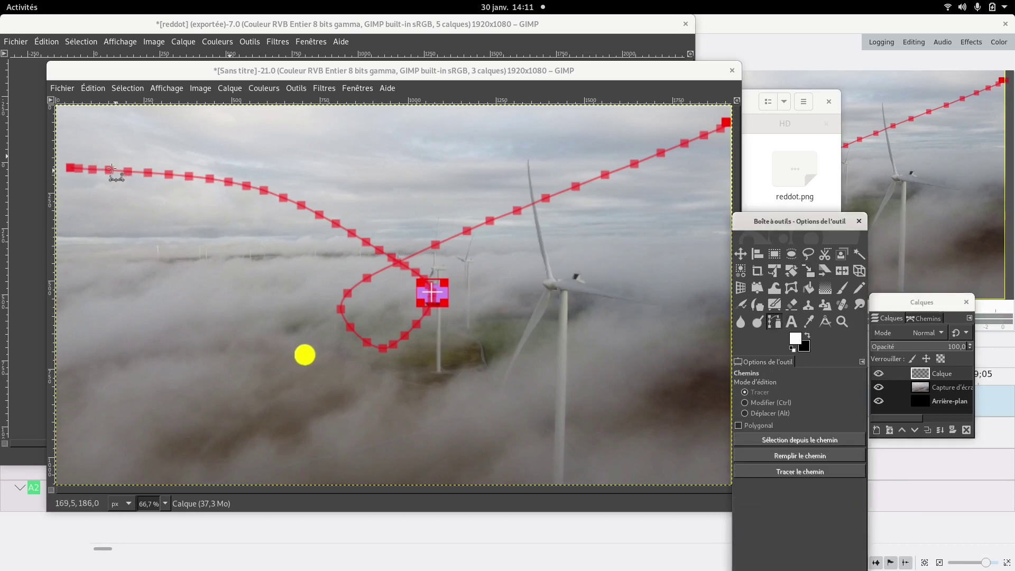
click(725, 124)
click(727, 124)
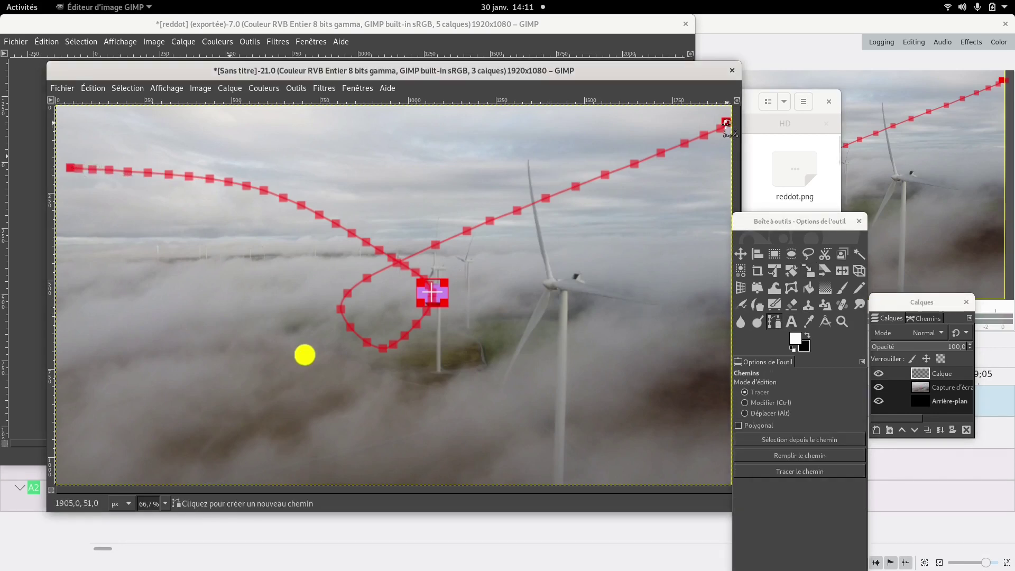
click(673, 148)
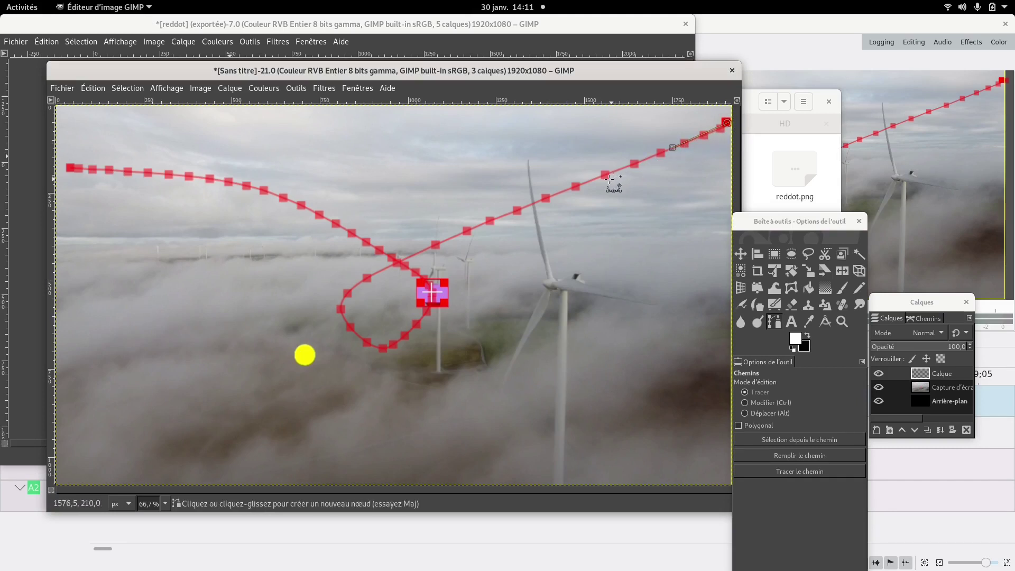
drag(342, 307, 342, 353)
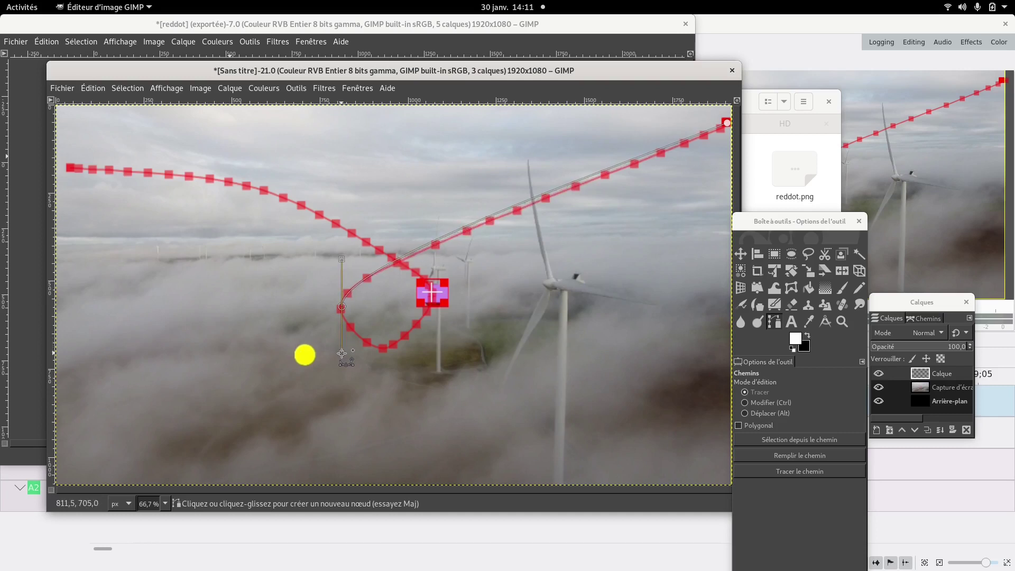
click(727, 124)
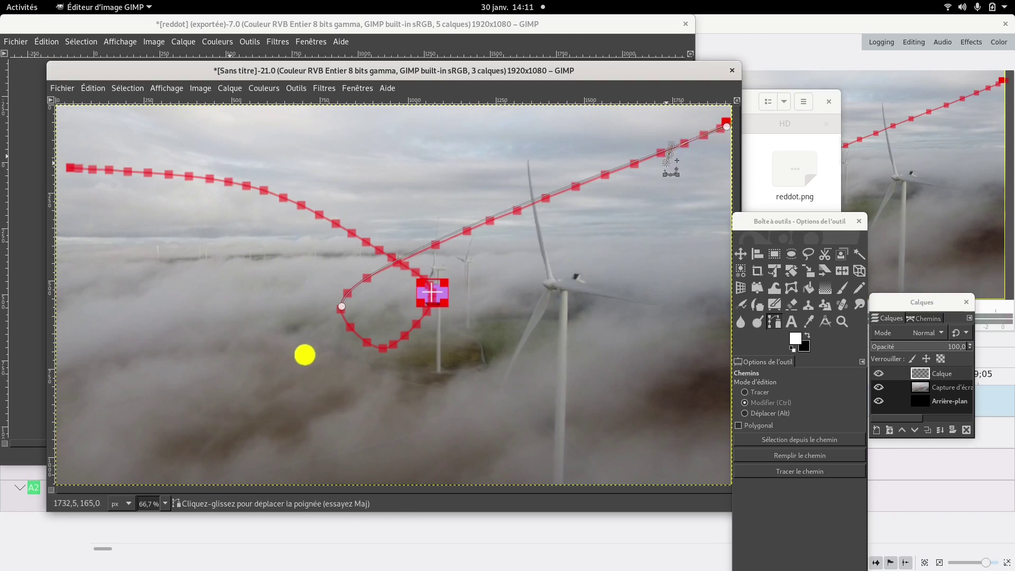
ctrl+click(668, 163)
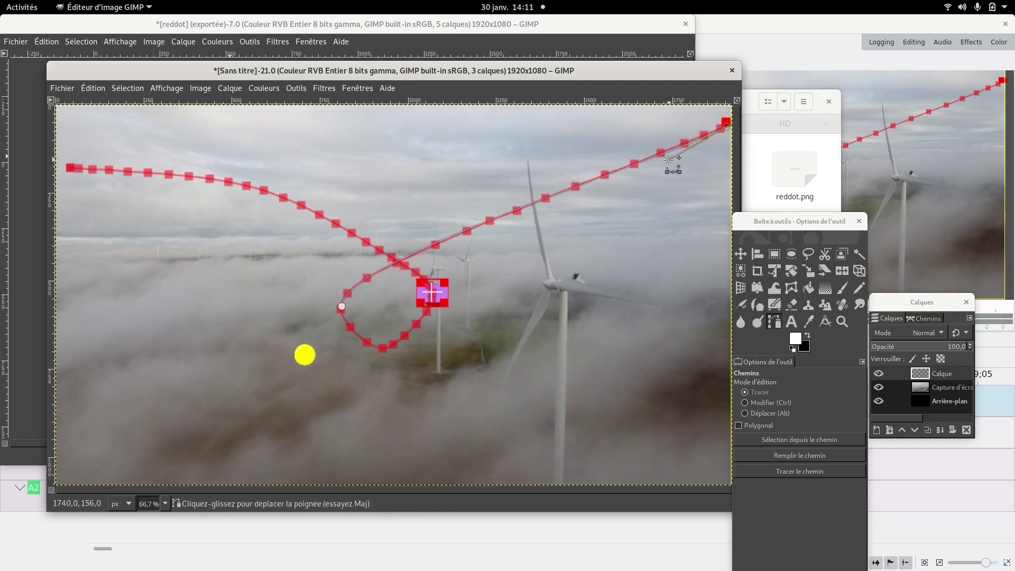
- Extend the path from the loop's leftmost point to its lowest point and shape the curve along the trajectory
click(342, 307)
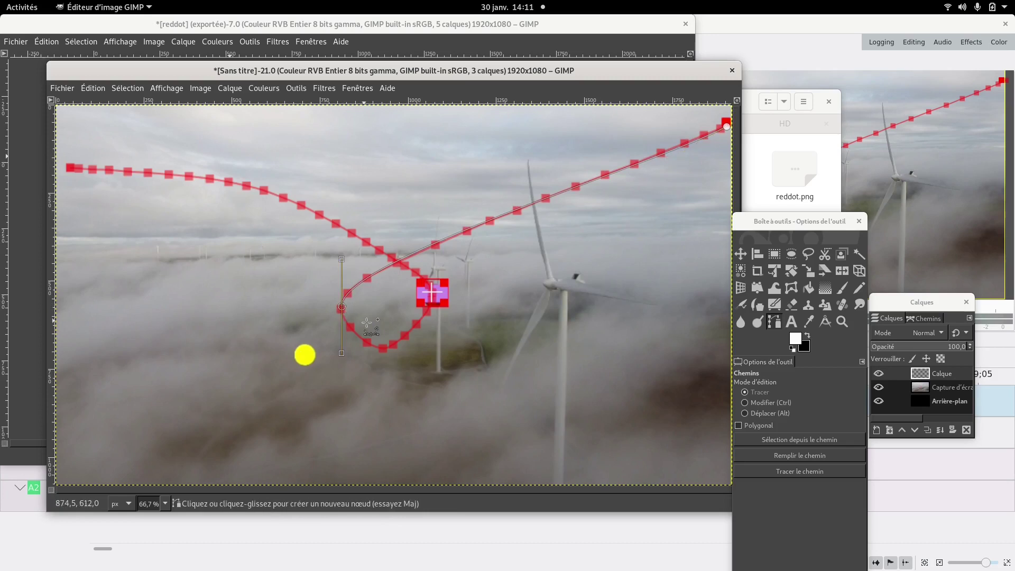
click(381, 349)
drag(381, 349, 385, 349)
click(341, 306)
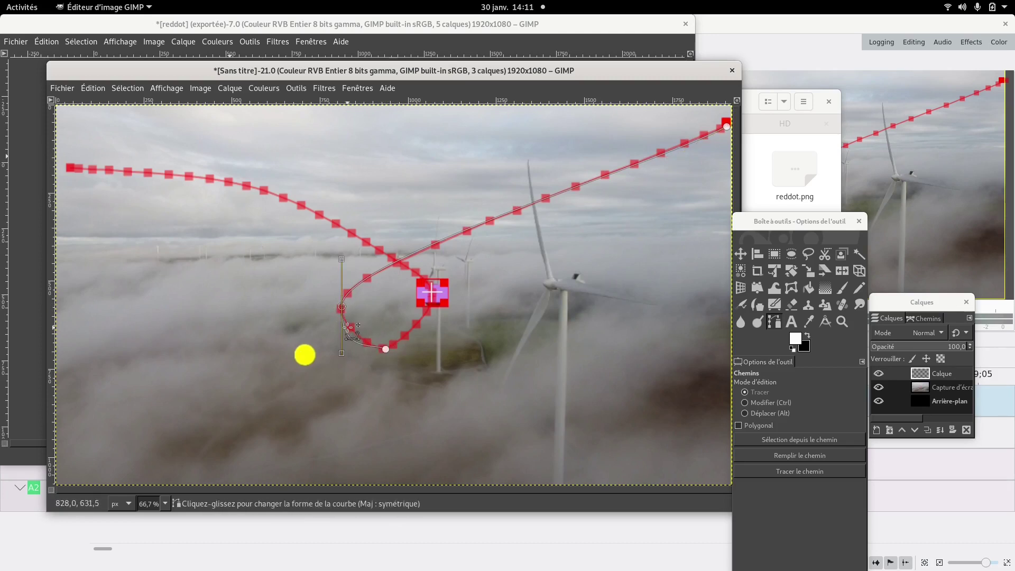
click(385, 349)
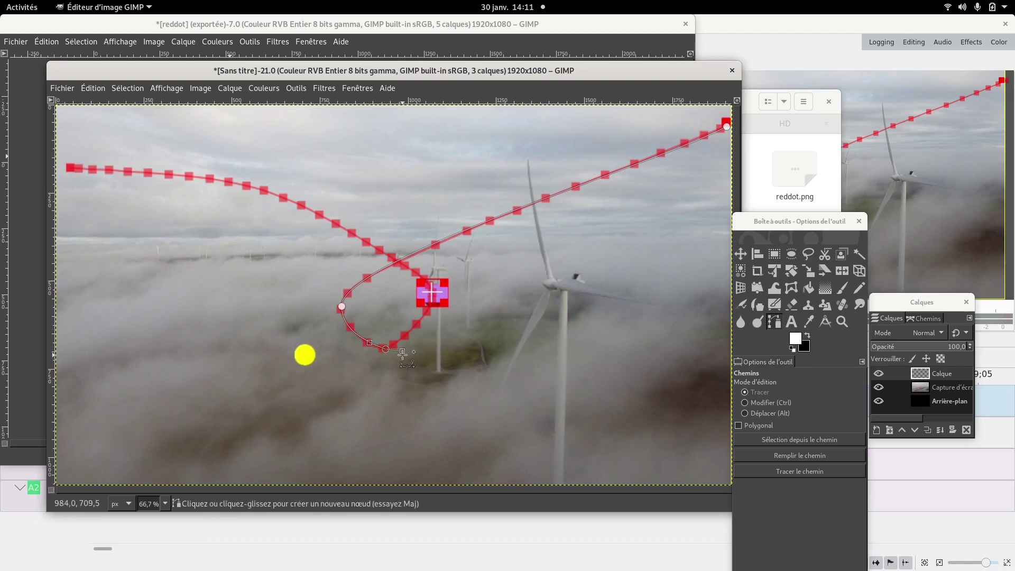
- Extend the path from the loop's lowest point to its rightmost point and fit both nodes to the trajectory
drag(432, 294, 433, 271)
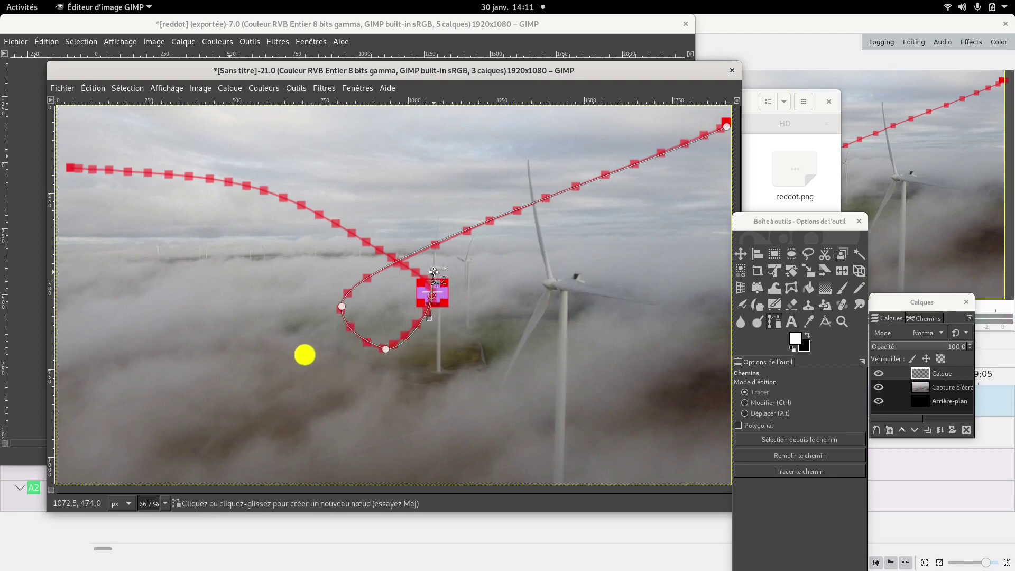
click(384, 349)
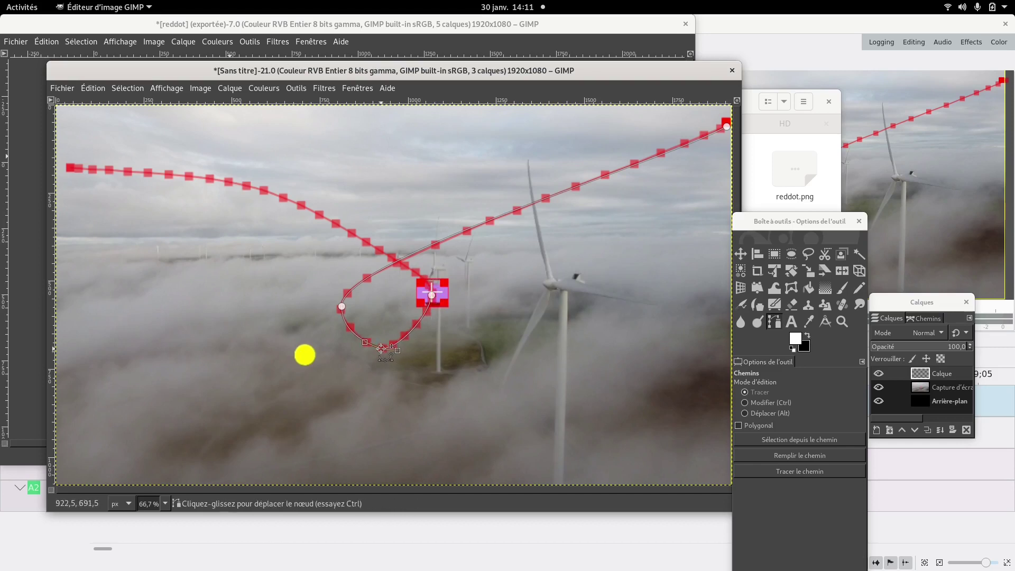
click(432, 295)
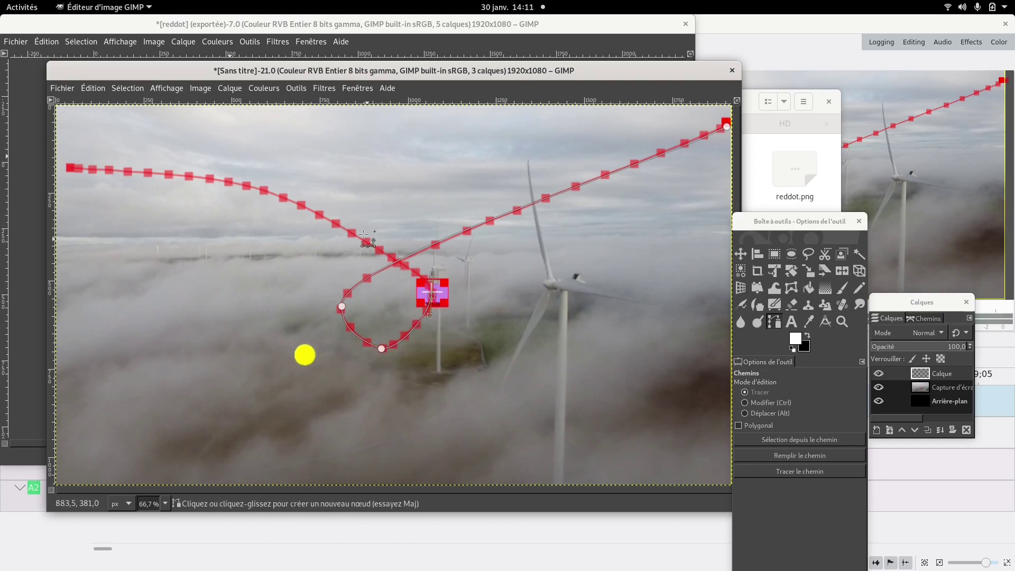
- Continue the path along the remaining upper left branch to its far end, adjusting the intermediate node to follow the trajectory
drag(263, 189, 216, 170)
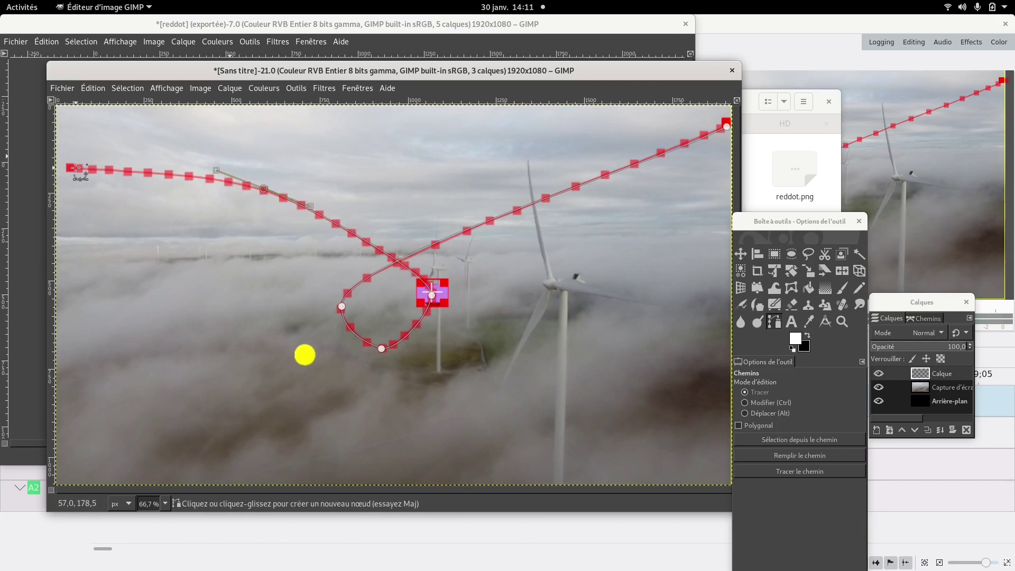
drag(69, 168, 49, 166)
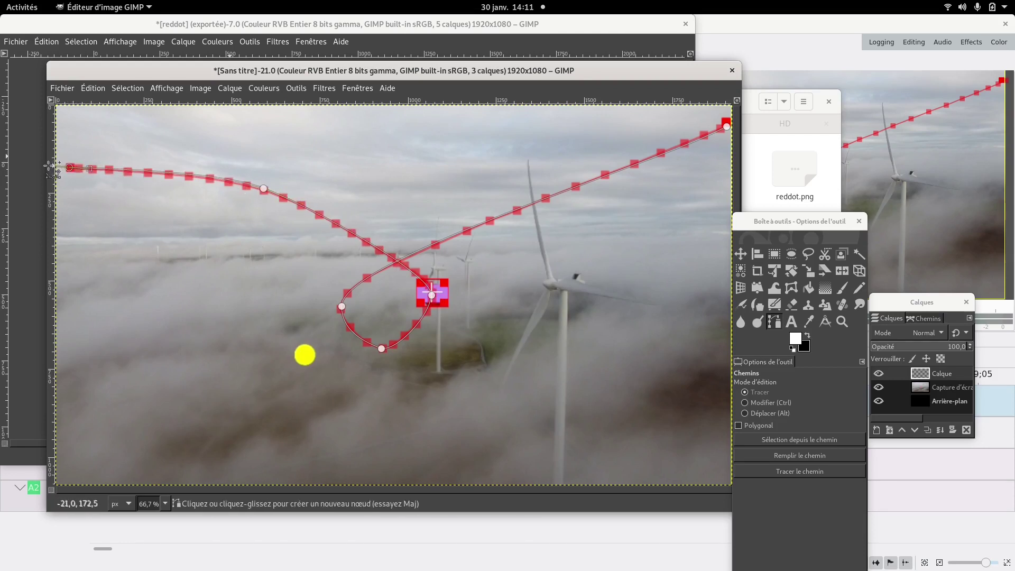
click(263, 190)
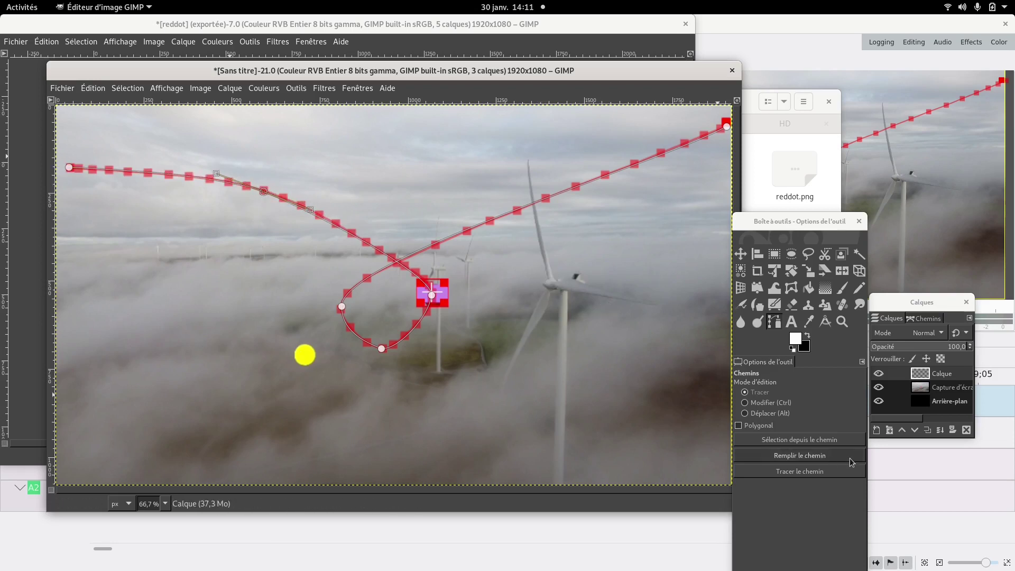
click(807, 473)
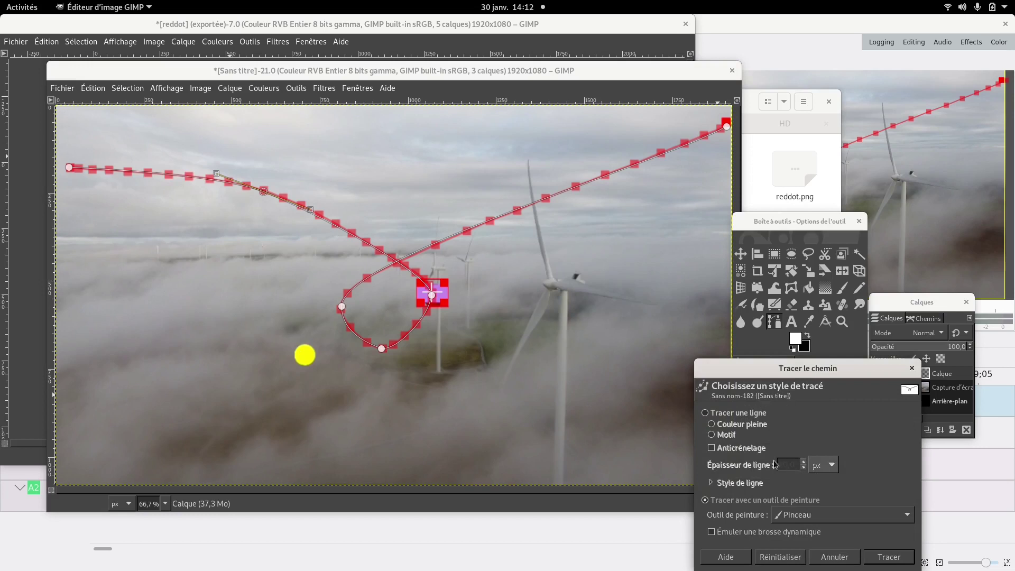
click(729, 416)
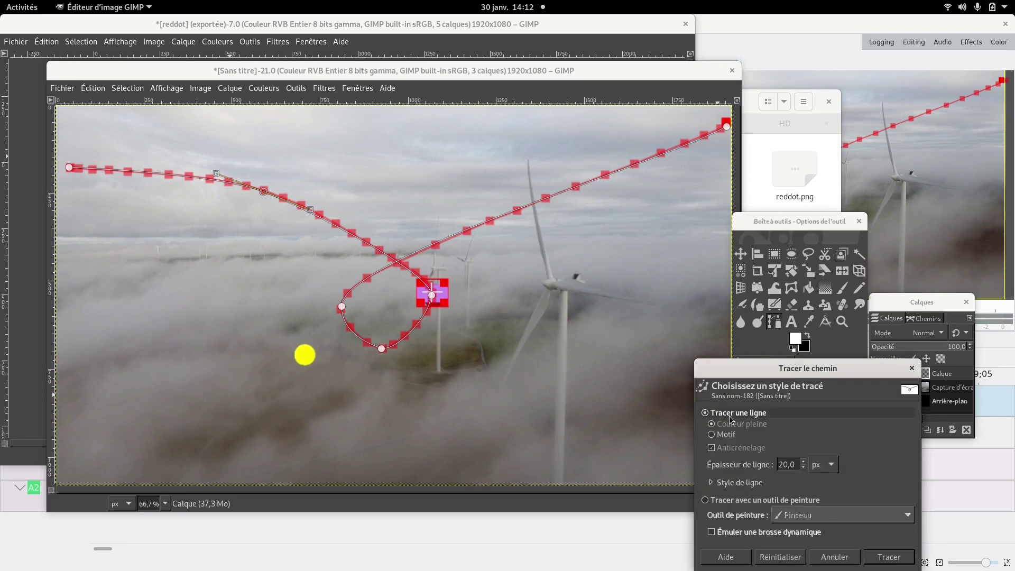
click(729, 499)
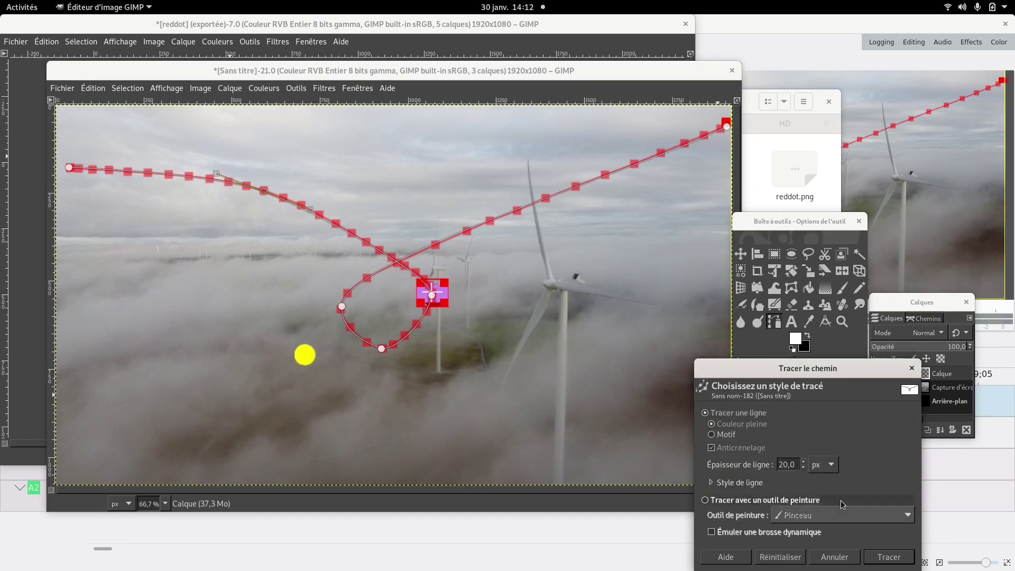
click(834, 556)
- Set the foreground color to the dark red saved swatch
click(795, 342)
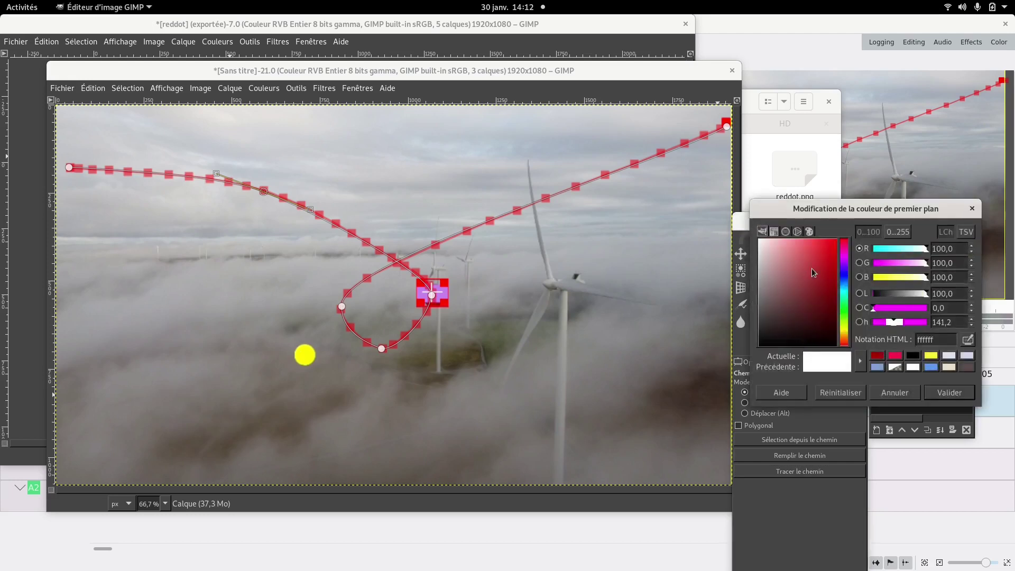
drag(813, 271, 824, 250)
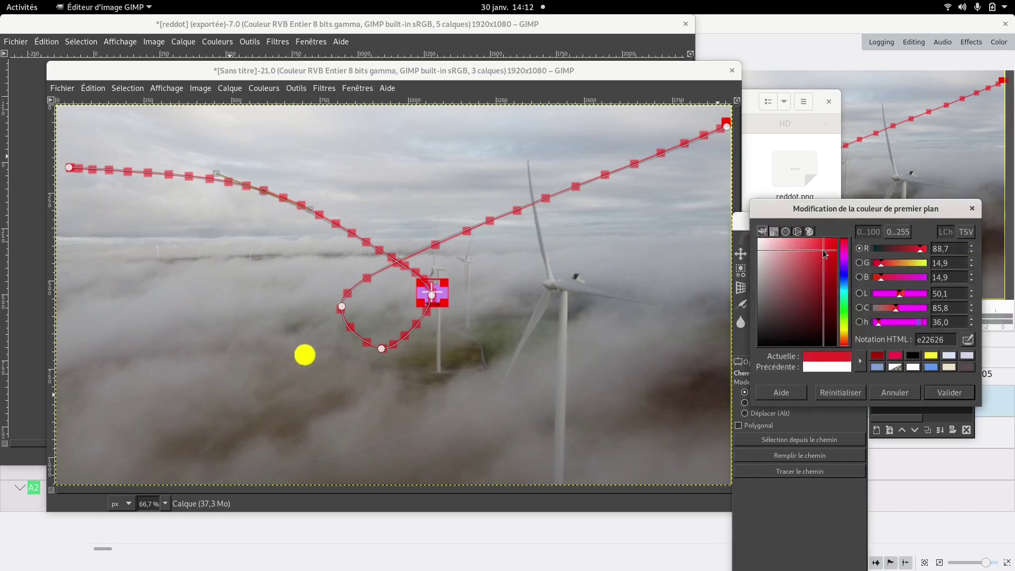
drag(825, 254, 833, 265)
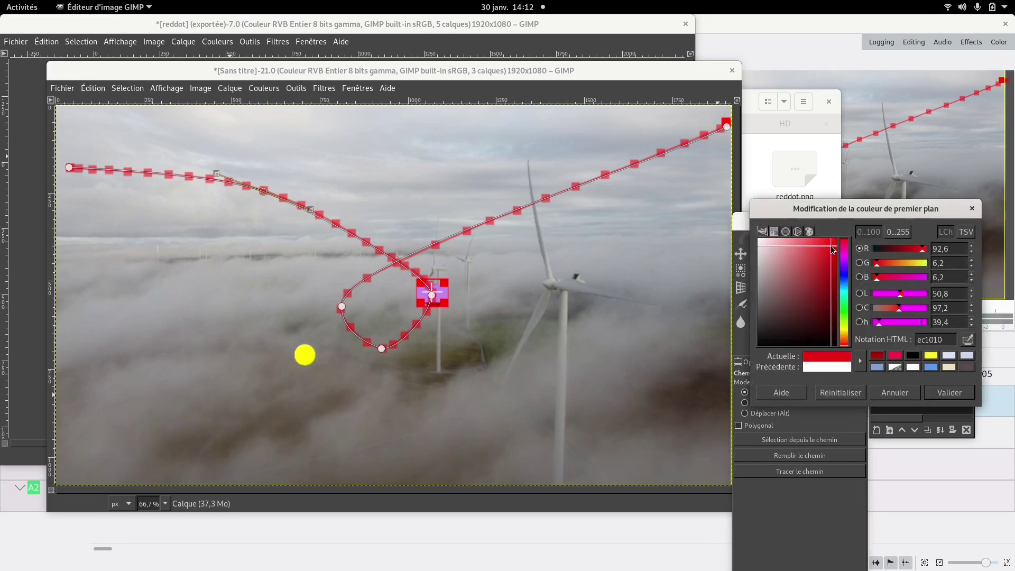
click(876, 355)
click(949, 393)
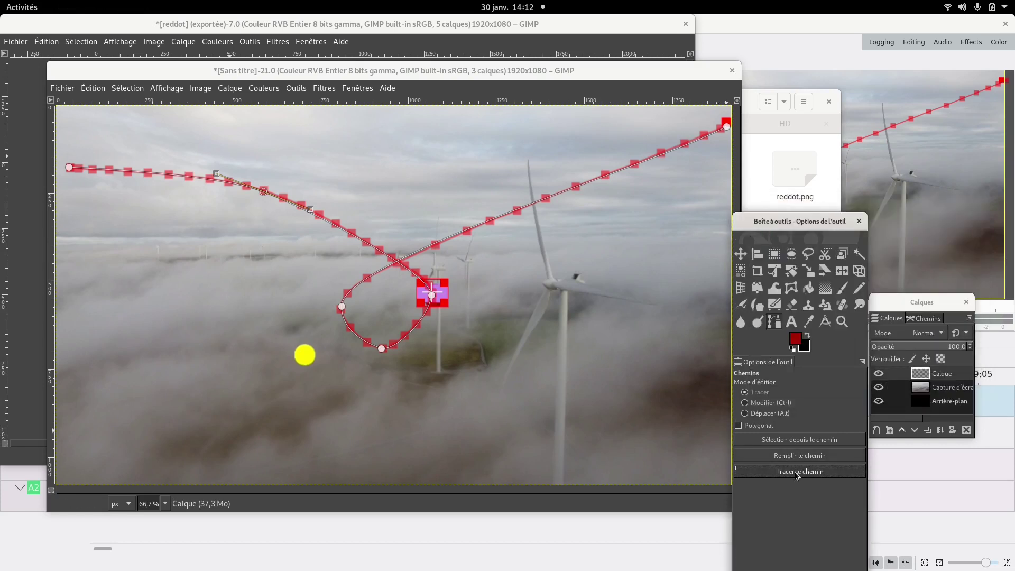
- Stroke the traced path as a solid-color line 20 px thick
click(794, 471)
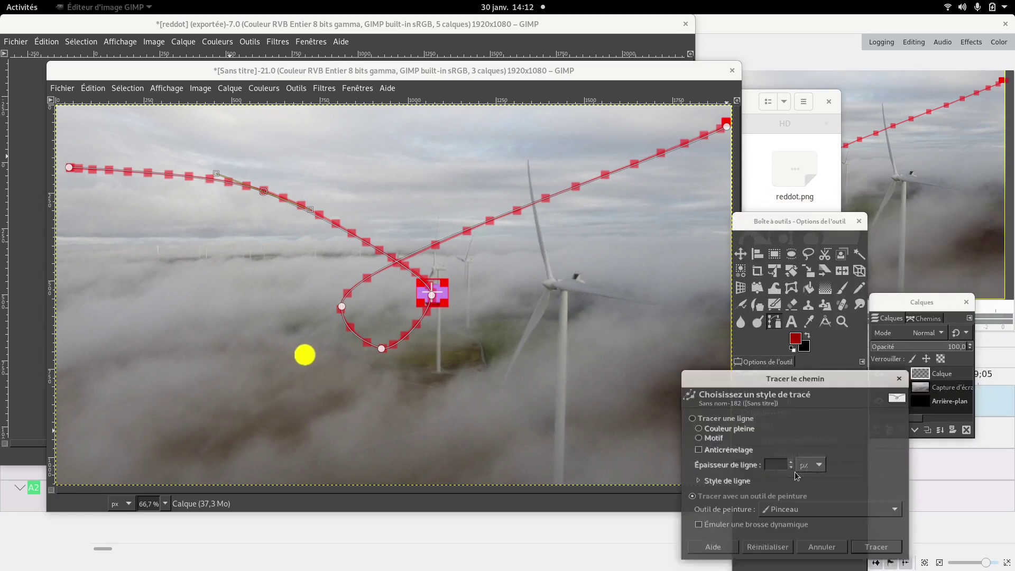
click(721, 414)
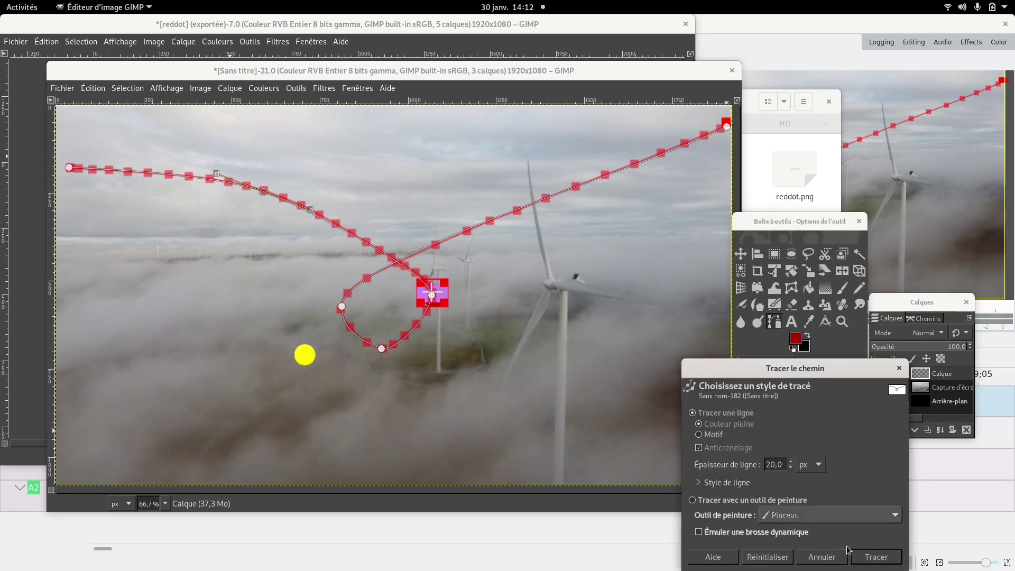
click(875, 557)
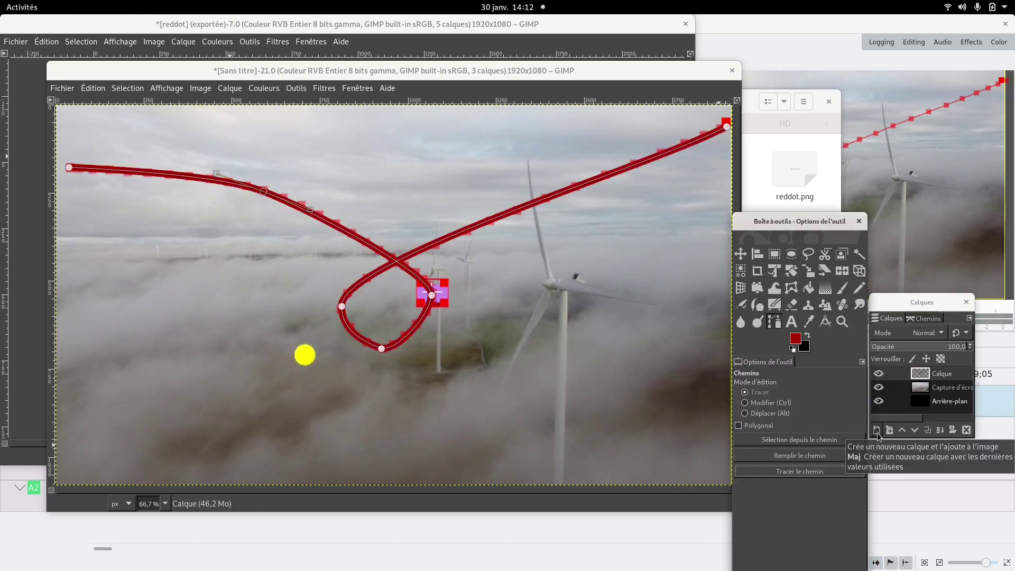
- Review the Paintbrush's brush and dynamics options, and set the foreground color to white and the background color to black
click(842, 290)
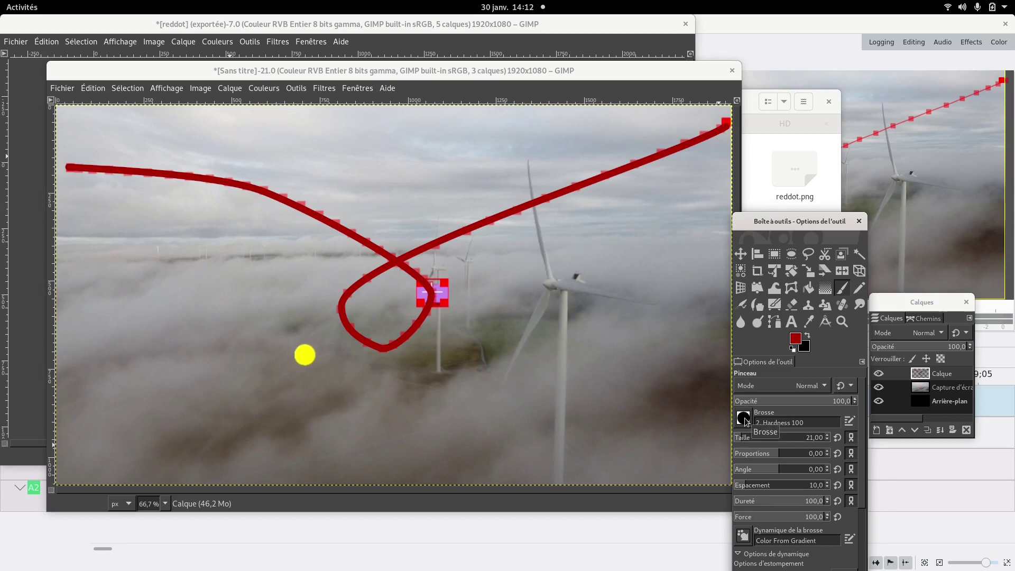
drag(865, 416, 861, 437)
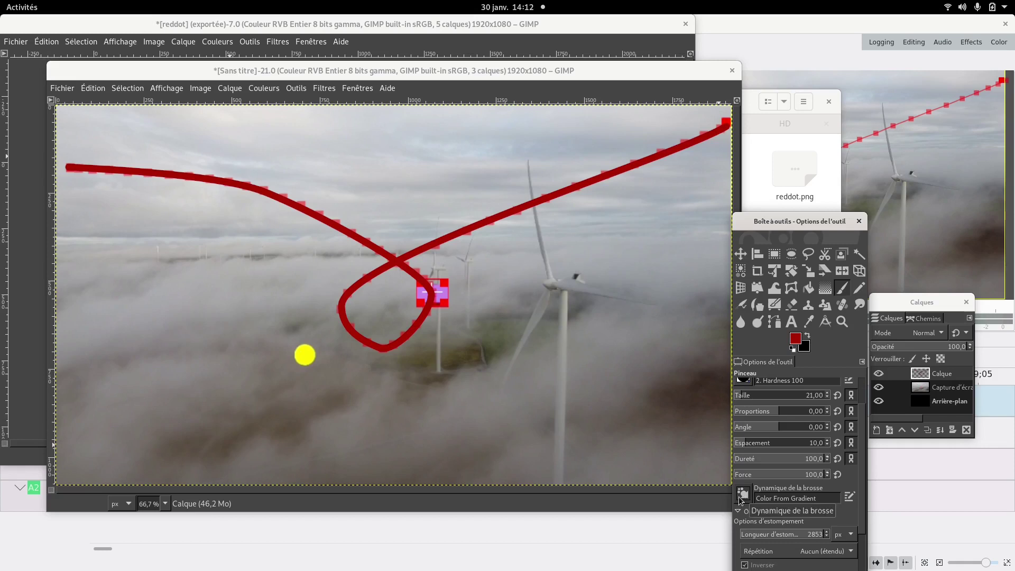
click(793, 349)
click(808, 337)
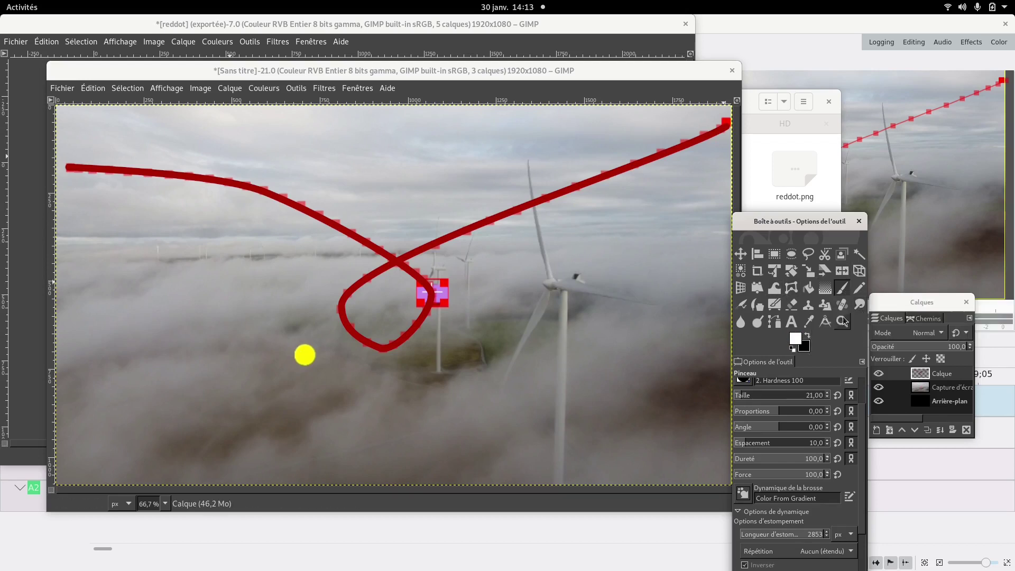
- Make the traced path visible and activate it on the canvas with the Paths tool
click(924, 318)
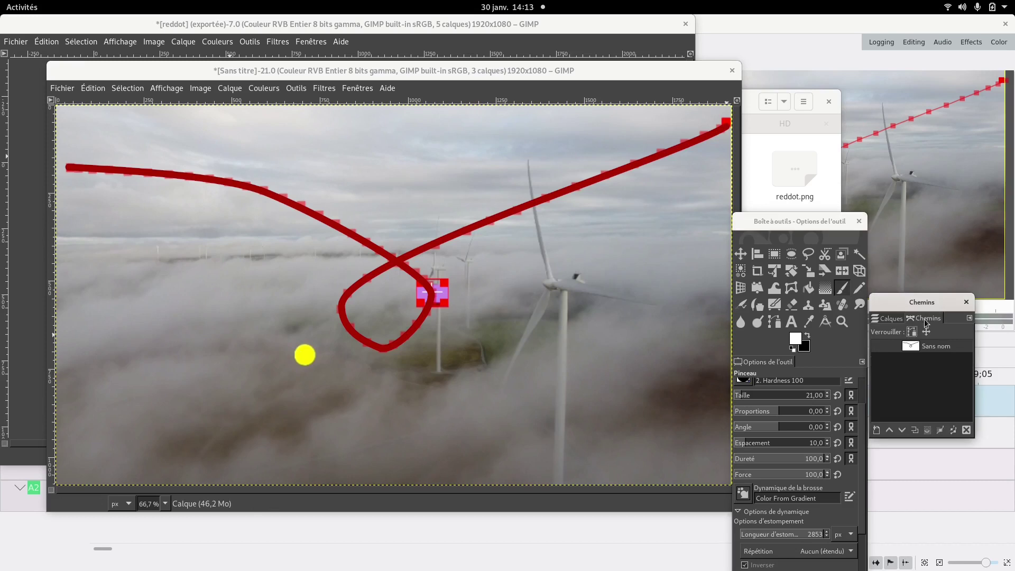
click(878, 347)
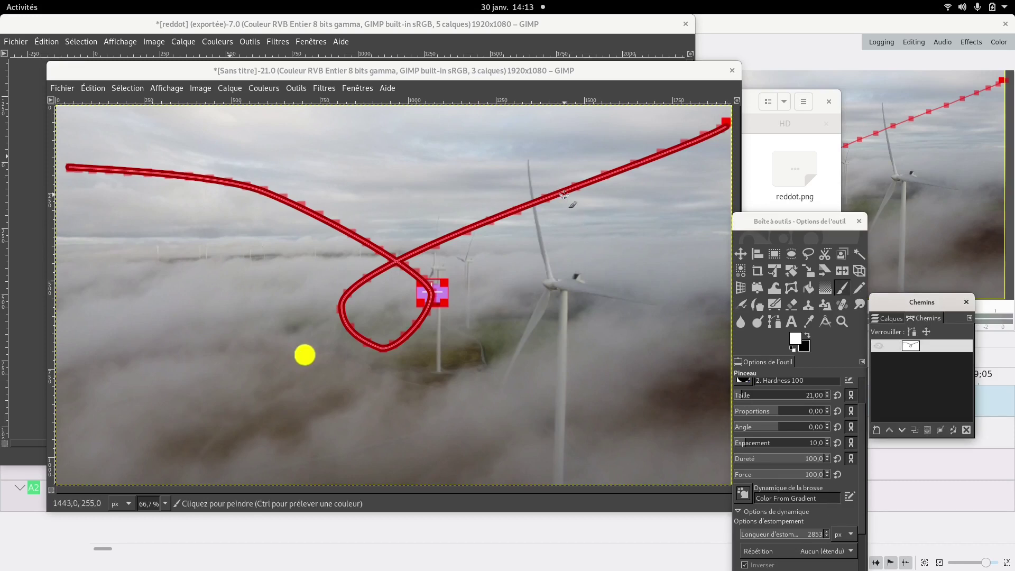
click(775, 322)
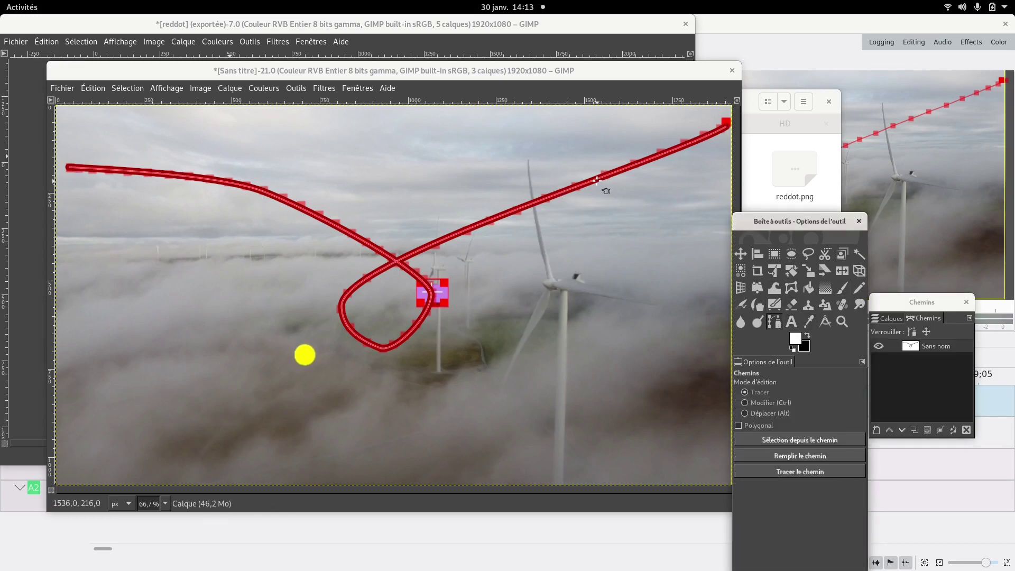
click(602, 188)
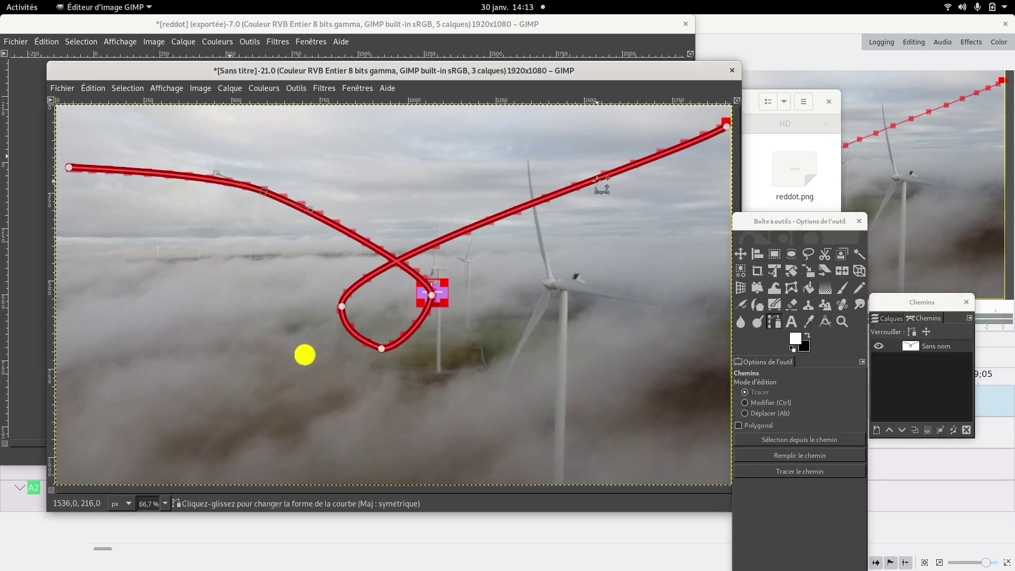
- Try stroking the path with the Paintbrush on the layer that already holds the red line
click(794, 471)
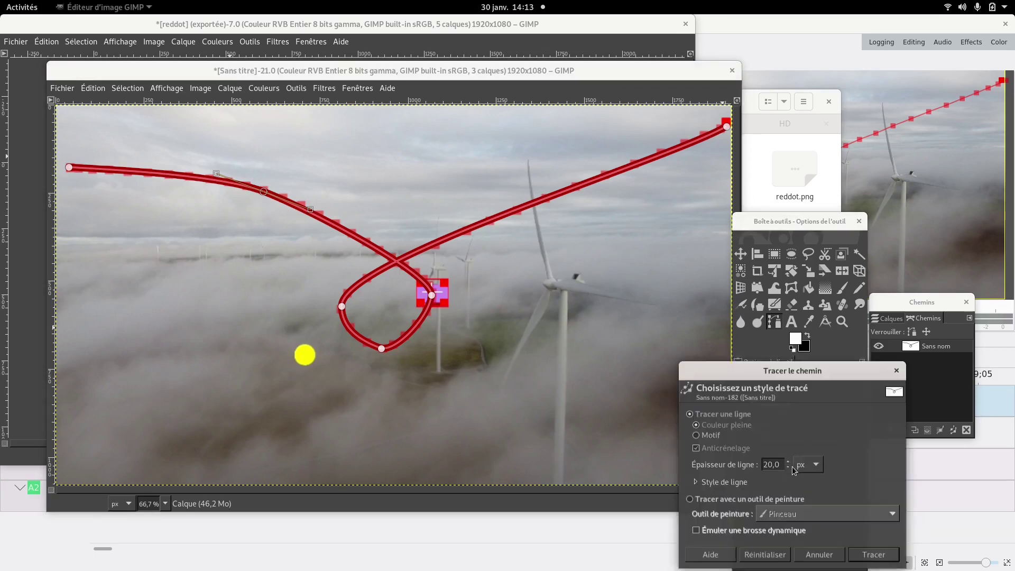
click(709, 501)
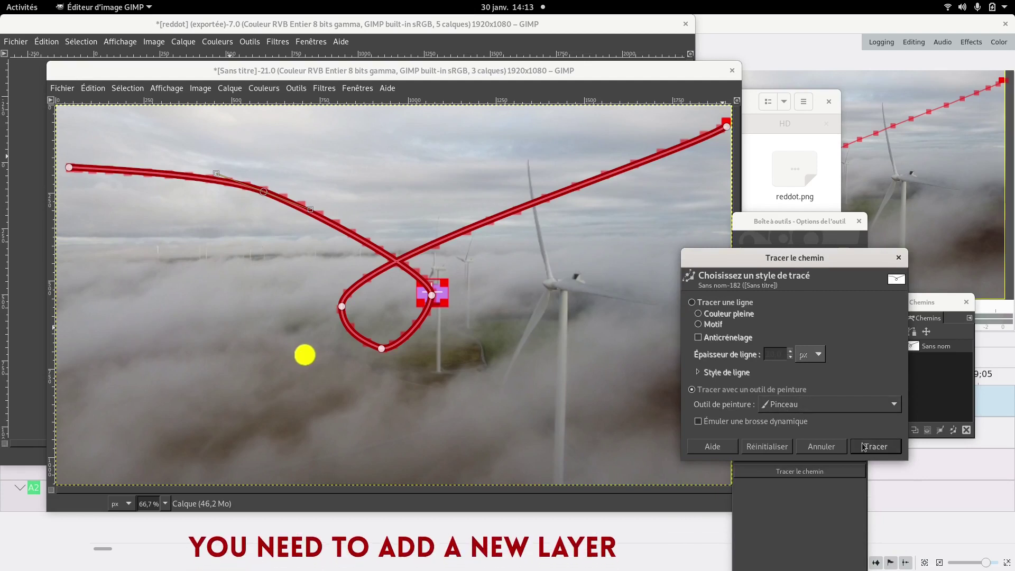
click(877, 448)
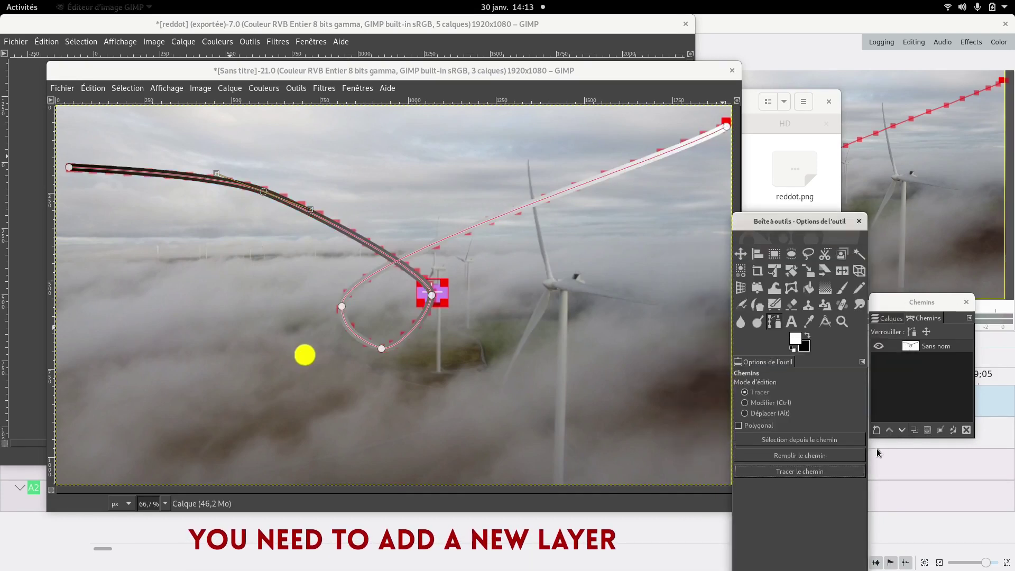
- Review the Paintbrush's dynamics and gradient options, and inspect the gradient stroke with the background and screenshot layers hidden
click(842, 290)
scroll(862, 500, down, 4)
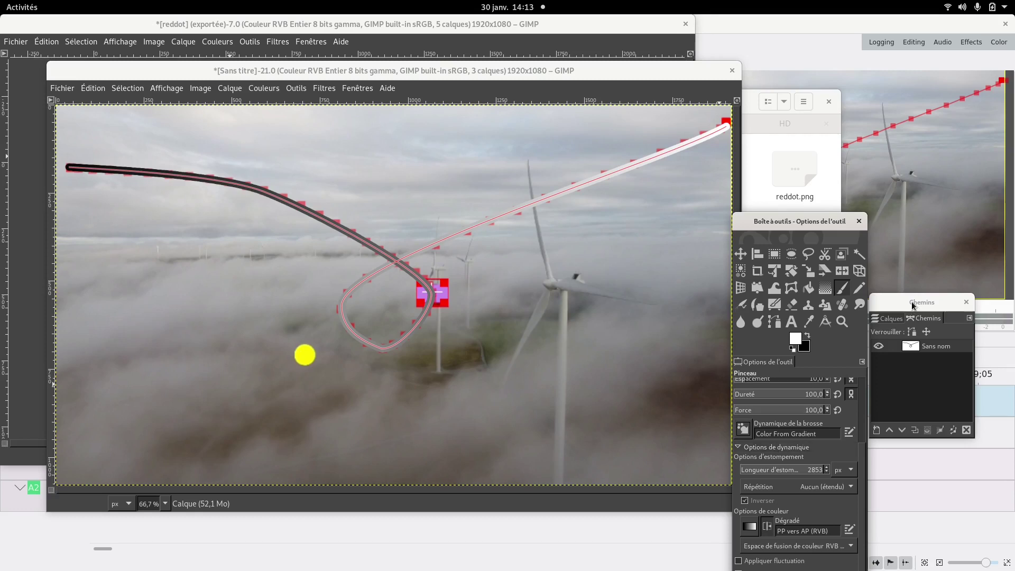
click(890, 318)
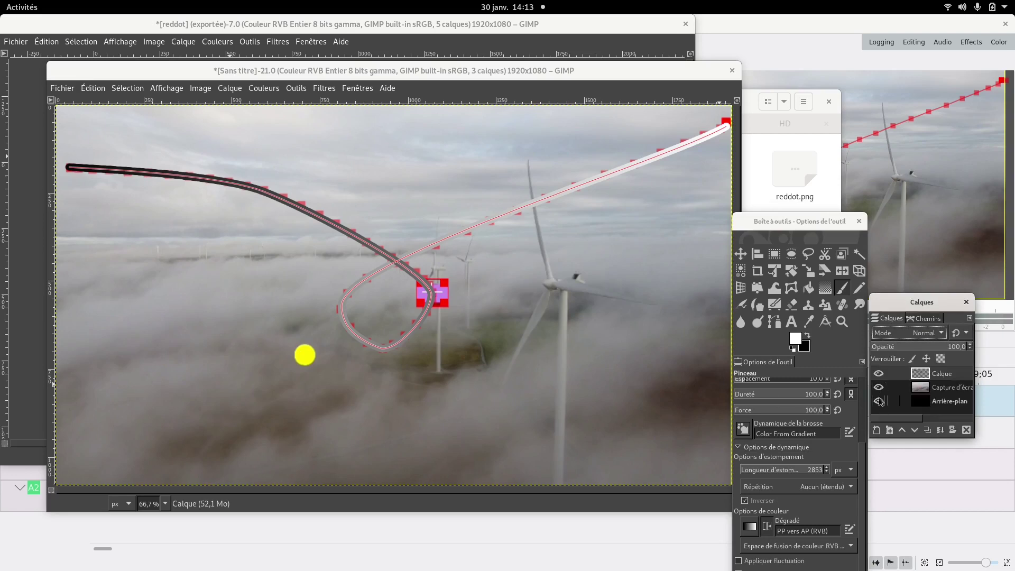
drag(879, 402, 879, 387)
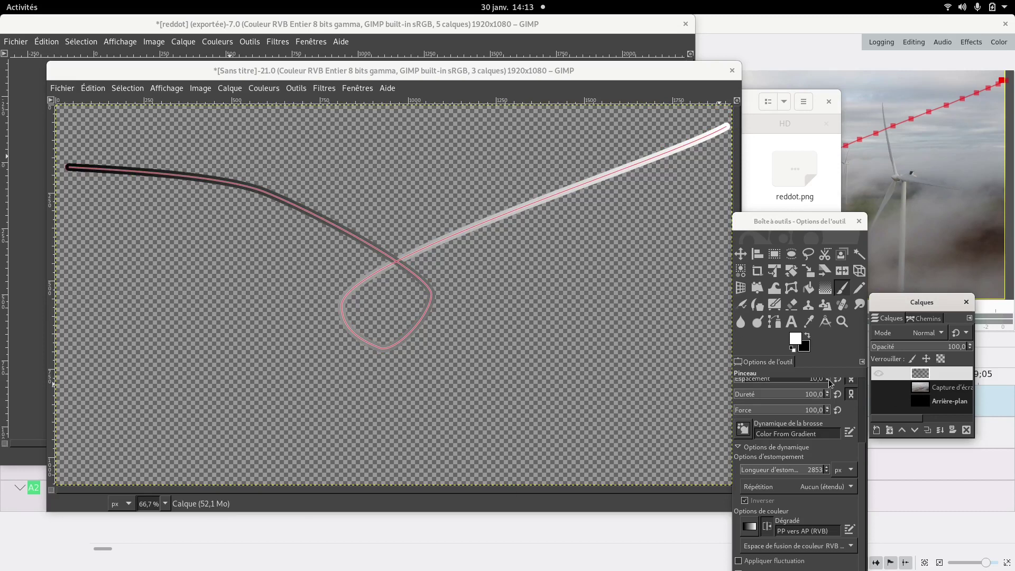
click(879, 387)
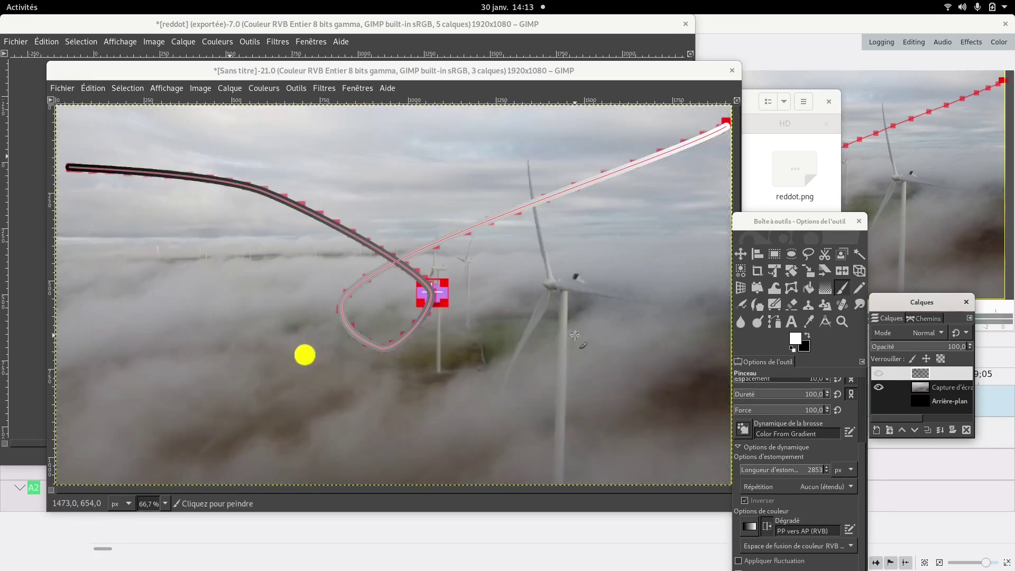
- Add a new layer above the red line and stroke the path on it with the Paintbrush
click(876, 430)
click(985, 556)
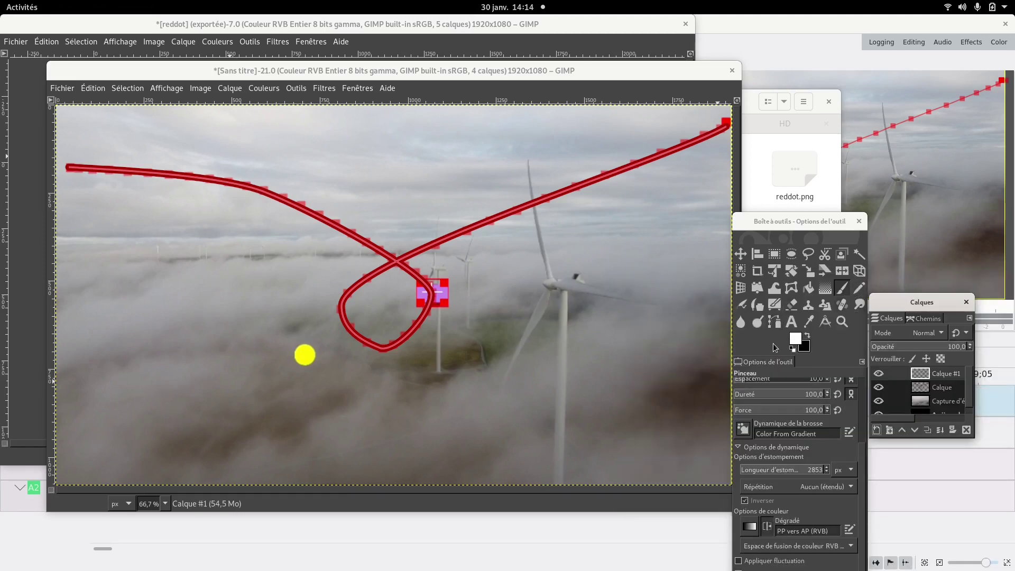
click(775, 321)
click(492, 218)
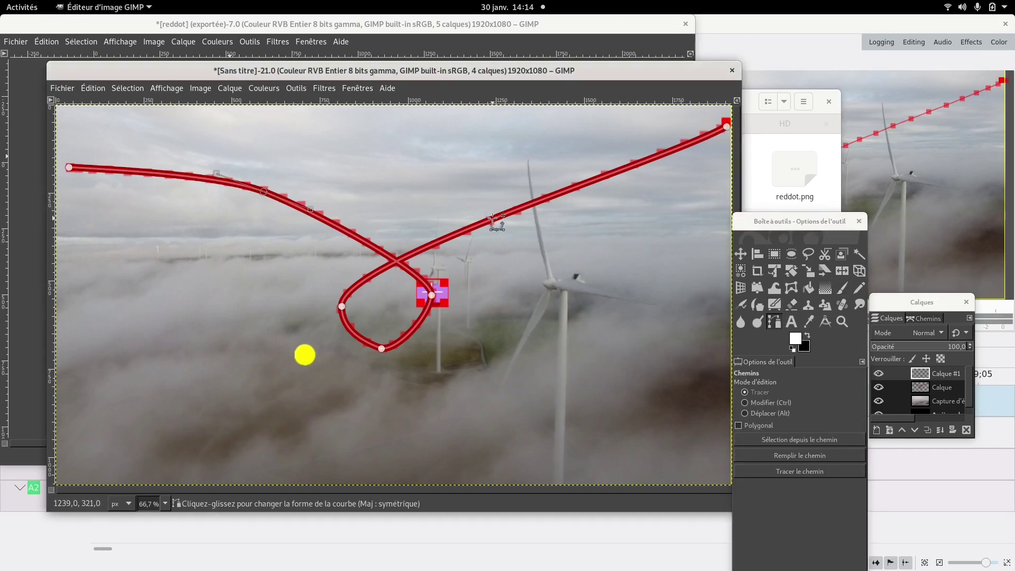
click(799, 471)
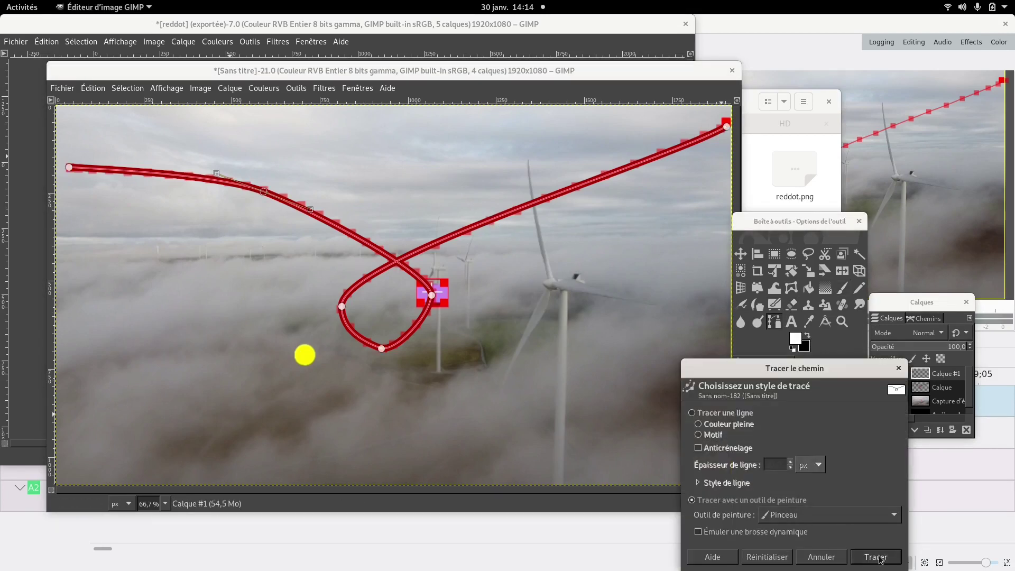
click(876, 557)
- Hide the background, screenshot and red line layers so that only the gradient stroke layer is shown
click(878, 401)
click(878, 413)
click(878, 373)
click(878, 373)
click(941, 392)
click(879, 374)
click(879, 387)
click(879, 388)
click(878, 373)
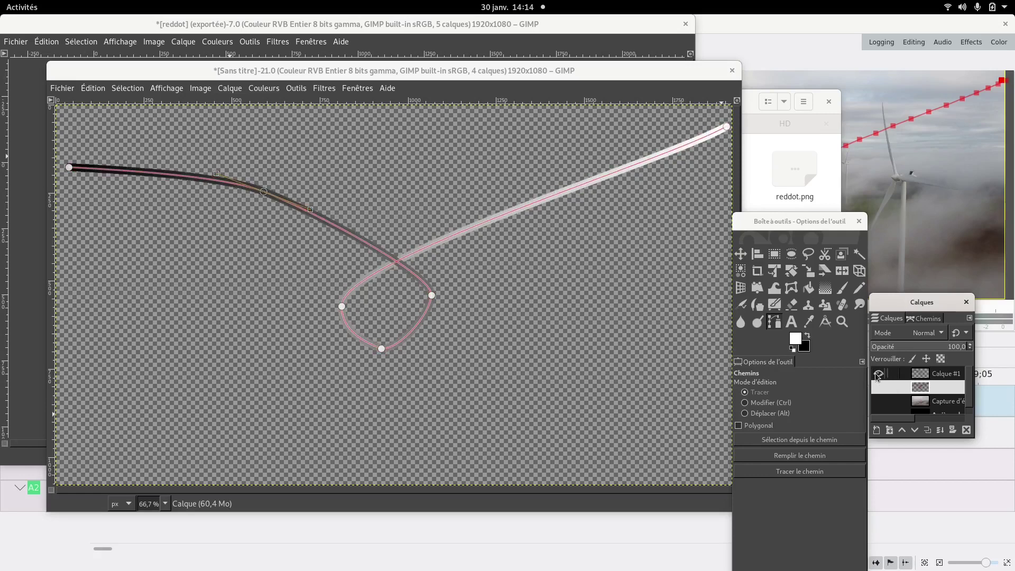
- Turn off the traced path's visibility and return to the layer list
click(938, 318)
click(878, 343)
click(886, 320)
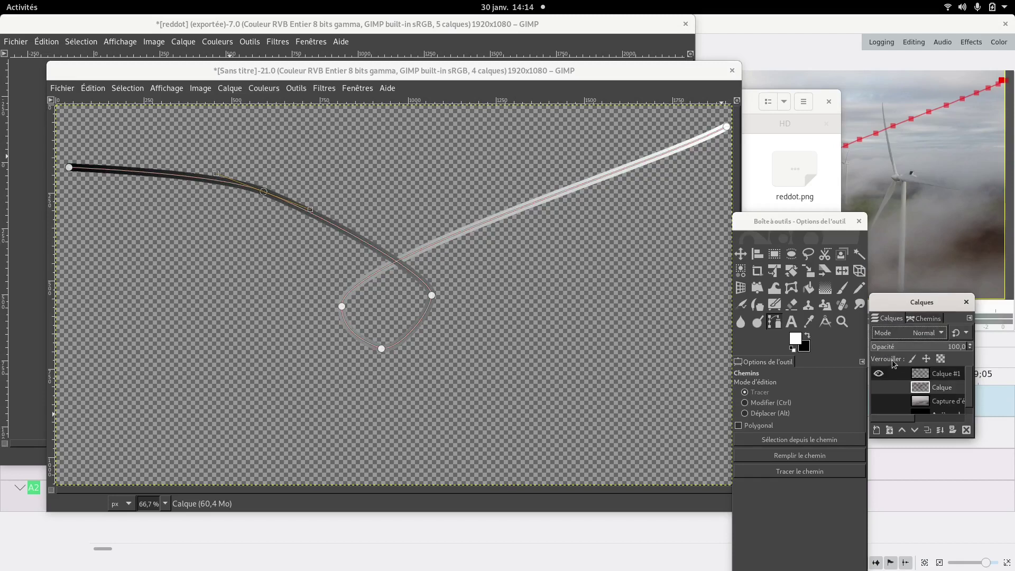
- Export the gradient stroke as path.pgm to the kdenlive folder with Raw data formatting
key(t)
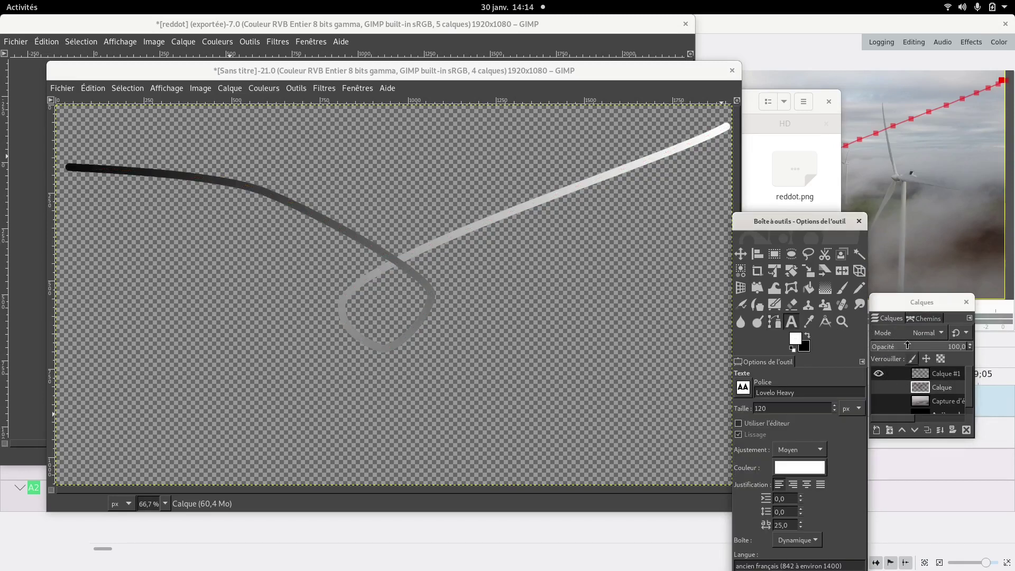
click(920, 318)
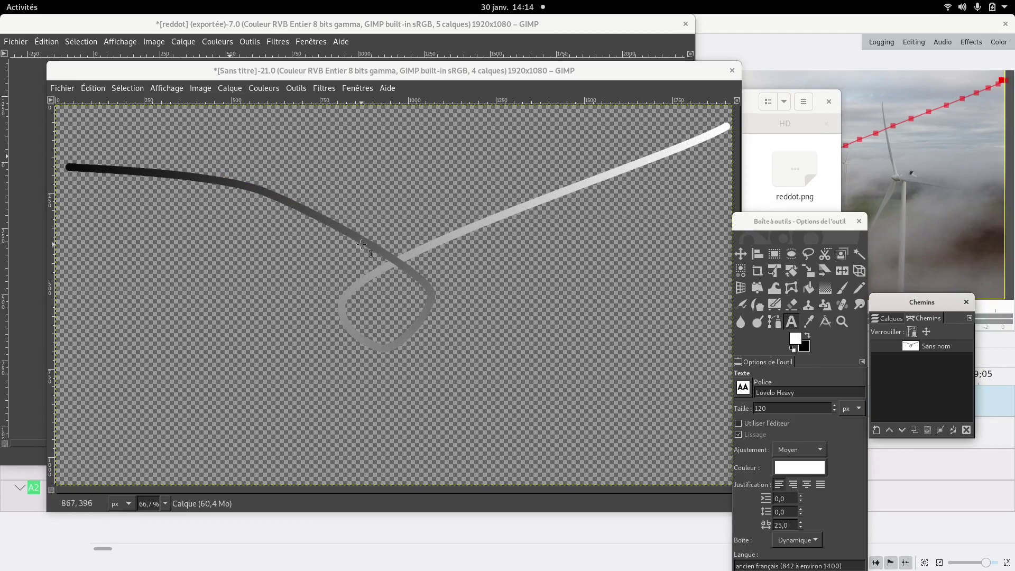
click(66, 93)
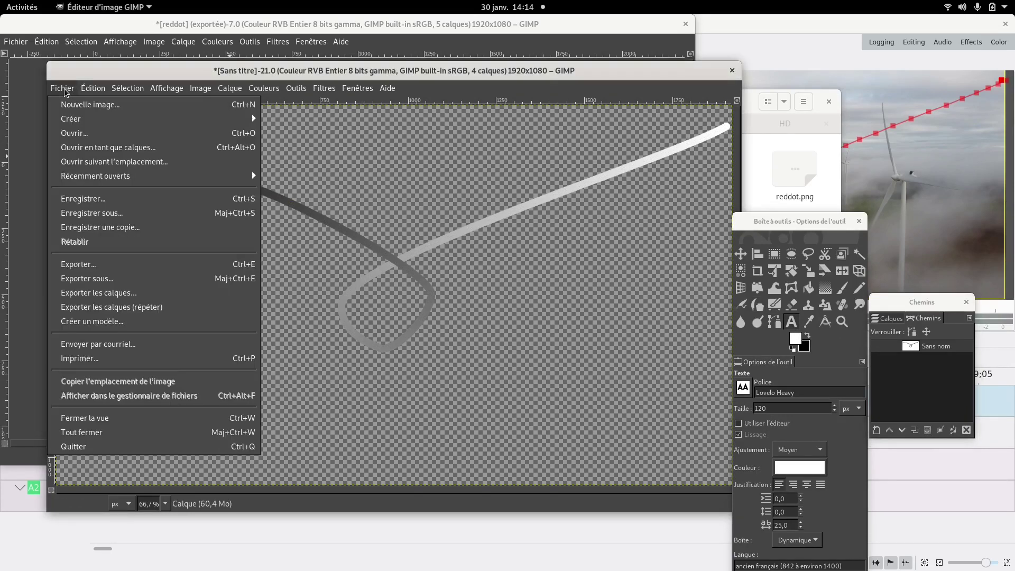
click(147, 279)
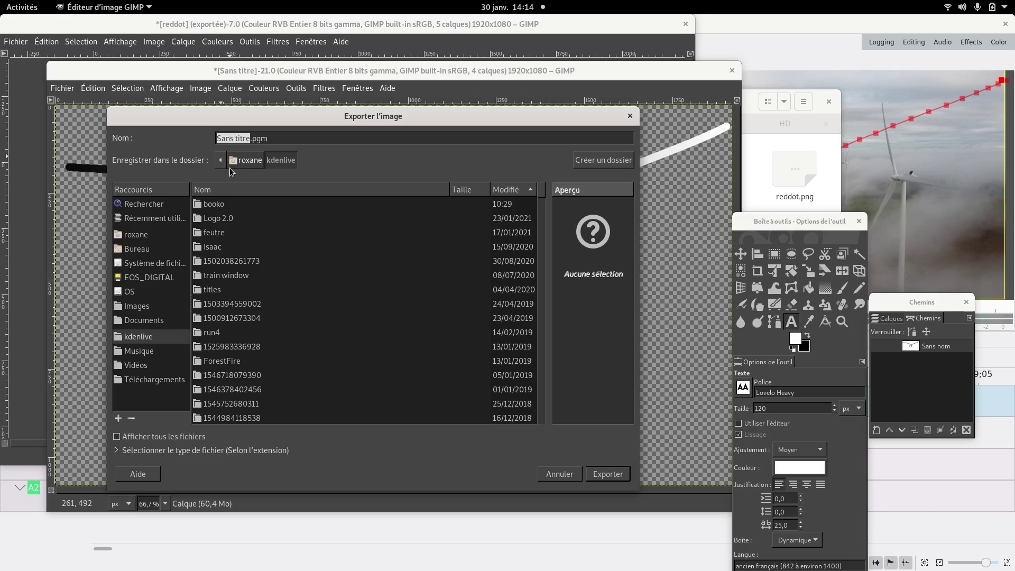
text(path)
click(619, 476)
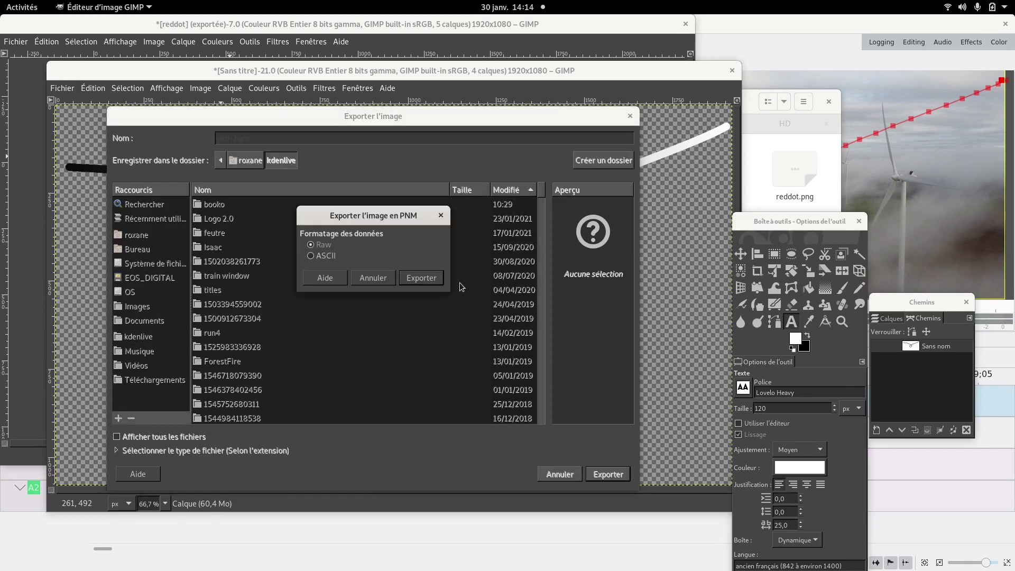
click(429, 278)
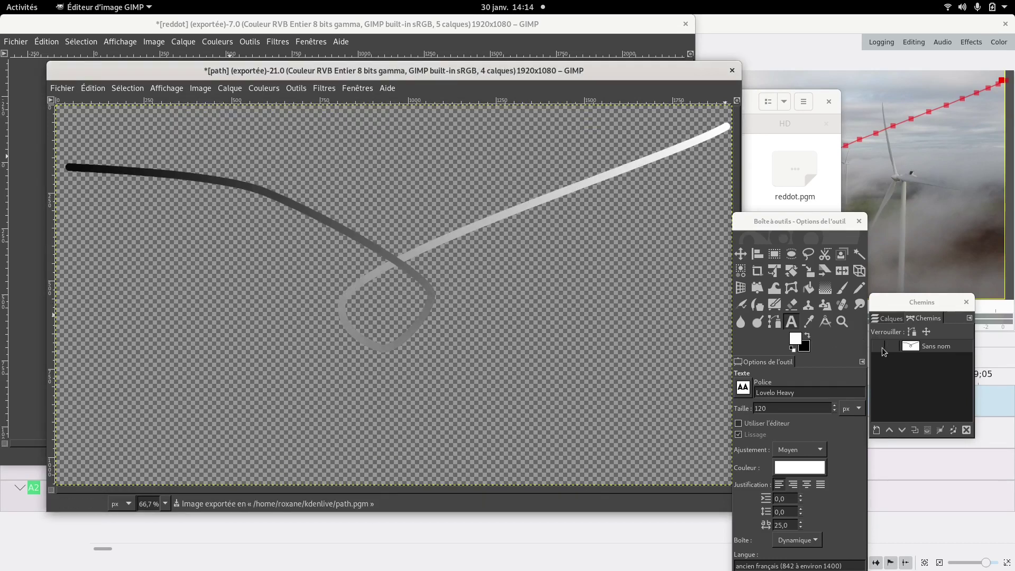
- Show only the red line layer and export it as path.png to the kdenlive folder
click(882, 318)
click(878, 387)
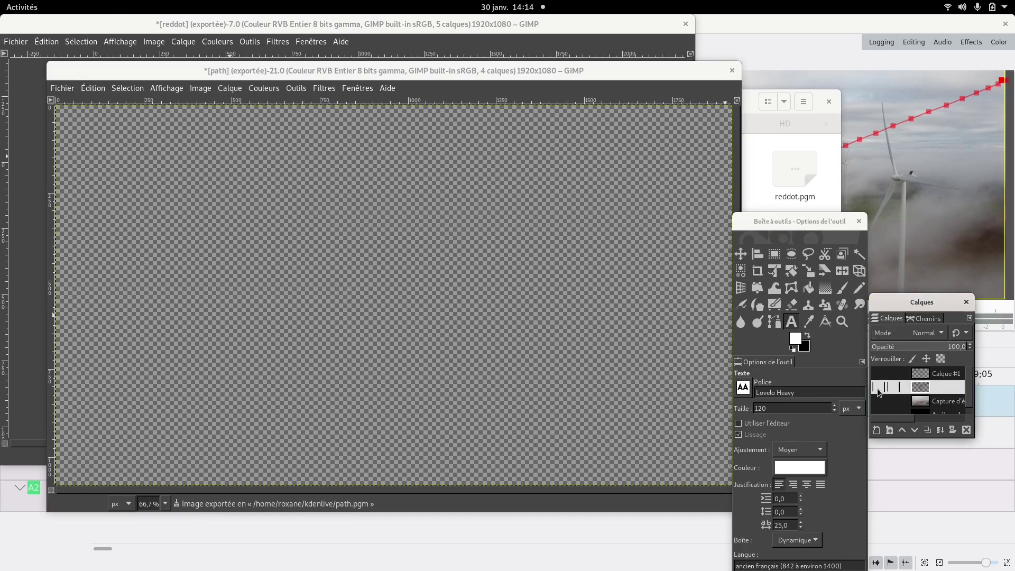
click(61, 88)
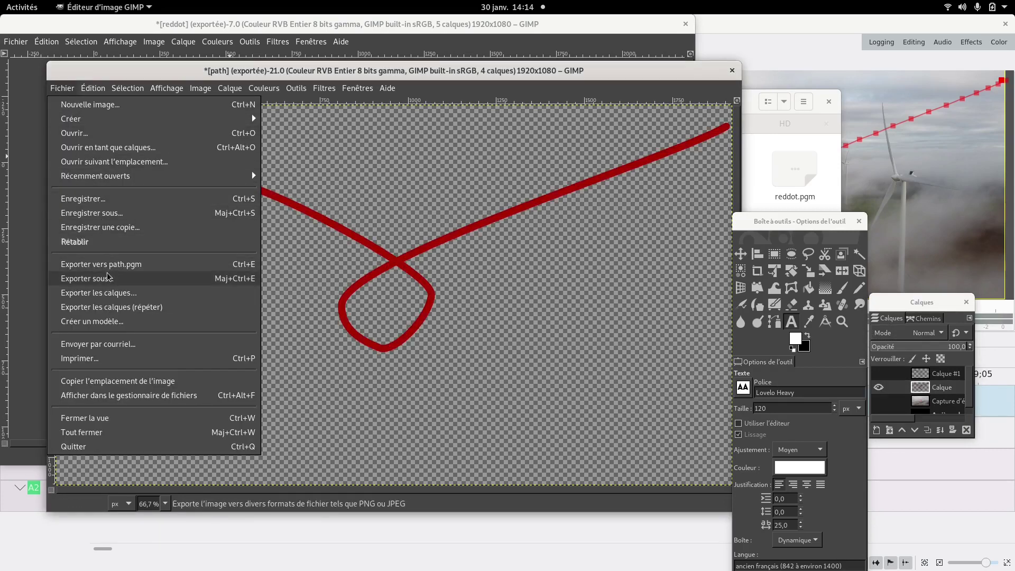
click(87, 278)
click(252, 140)
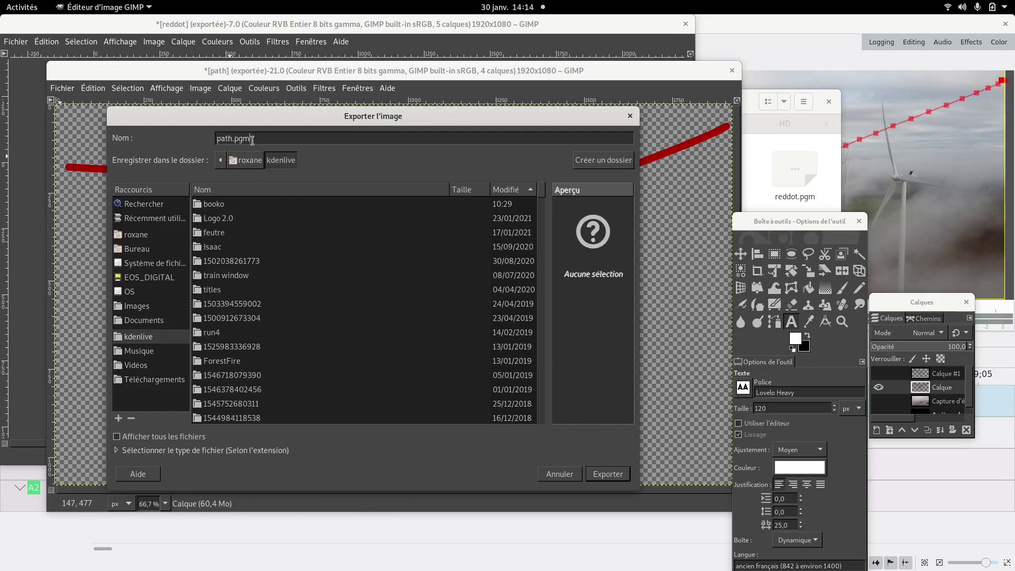
text(ng)
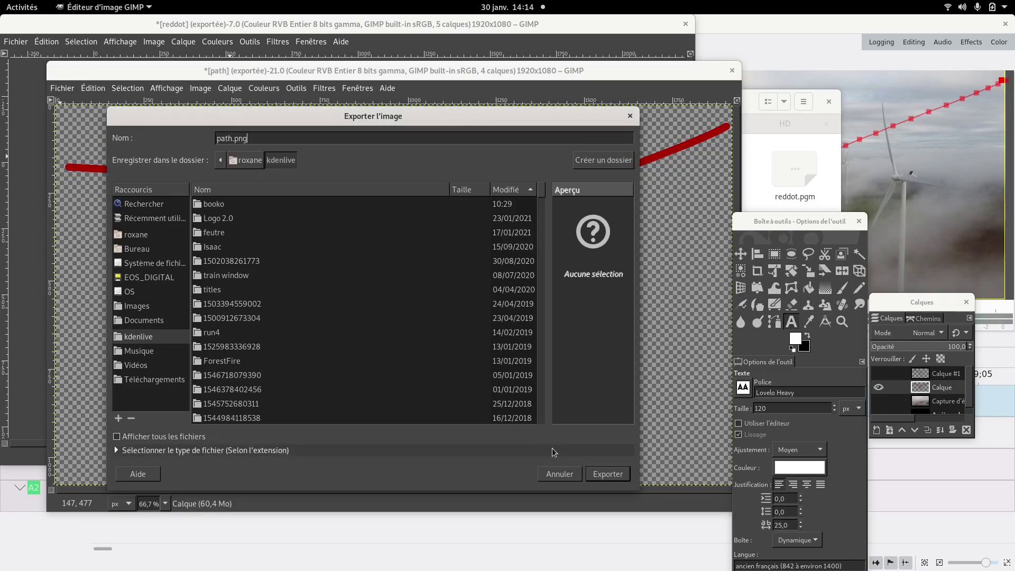
click(608, 474)
- Switch to the file manager and move path.pgm from the kdenlive folder into .local/share/kdenlive/lumas/HD
mouse_move(1, 1)
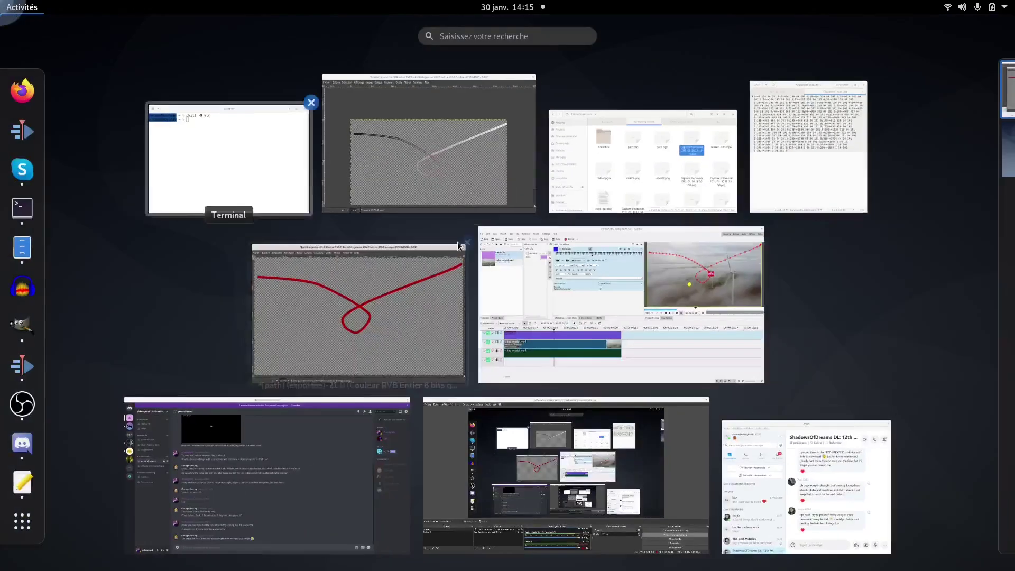
click(680, 164)
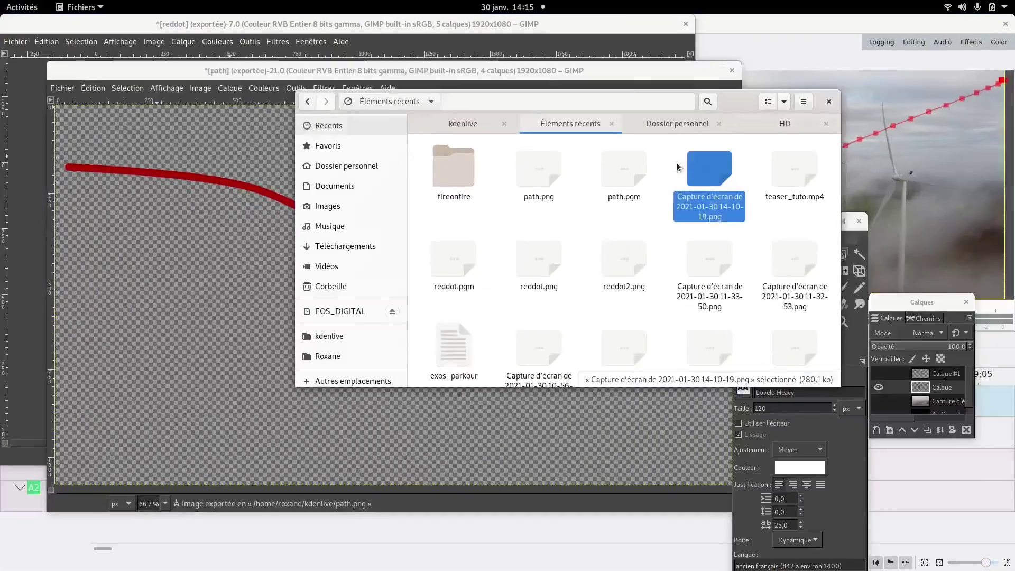
click(465, 124)
scroll(525, 243, up, 1)
click(454, 253)
click(539, 264)
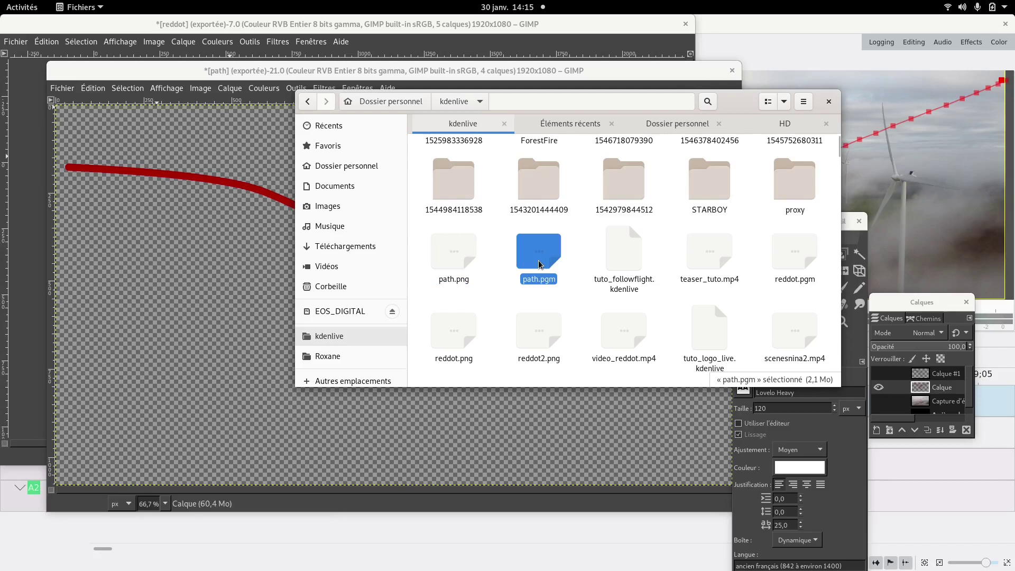
scroll(631, 133, down, 3)
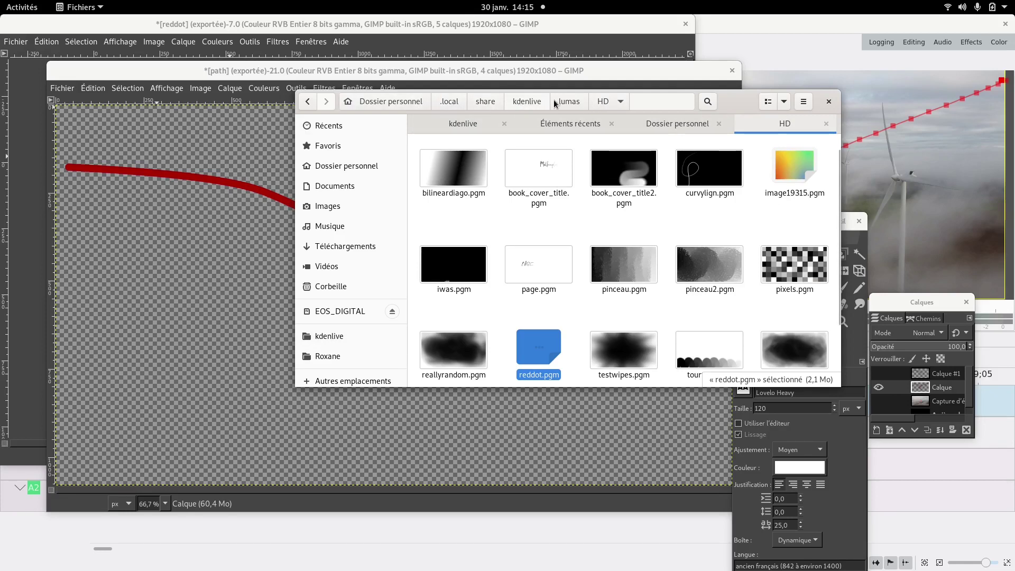
click(642, 240)
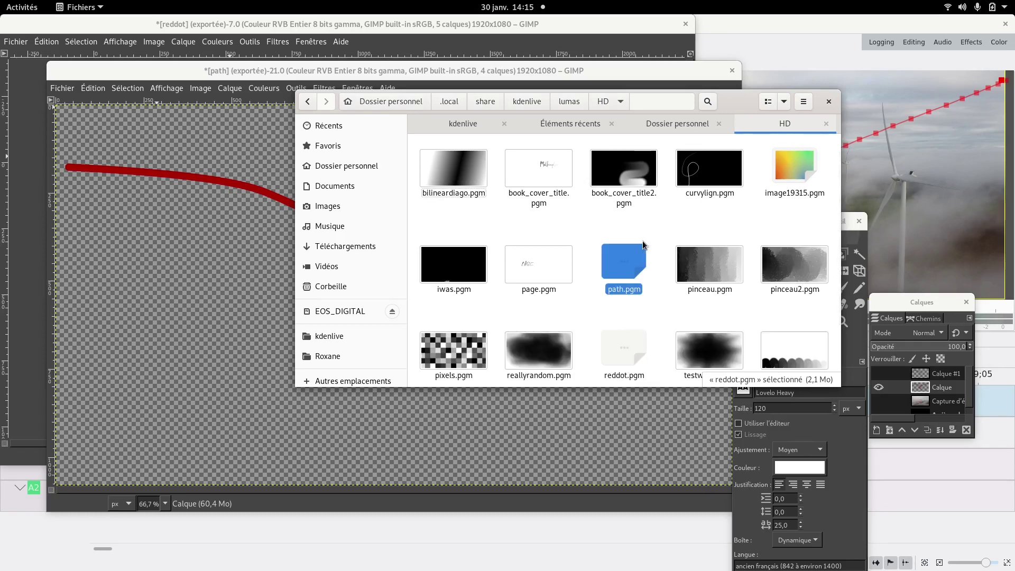
- Switch to Kdenlive and save the project as tuto_path in the kdenlive folder
click(745, 27)
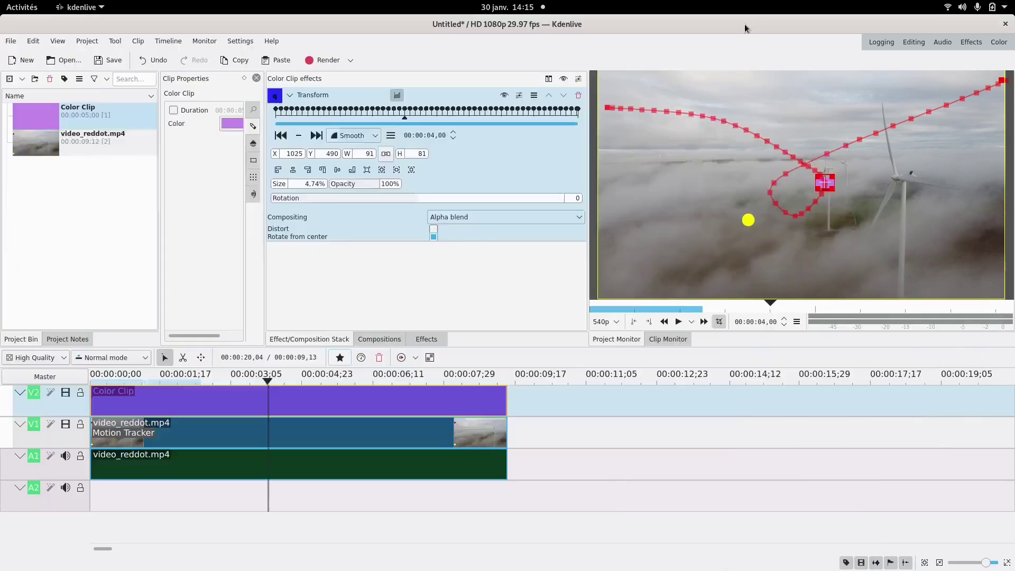
click(110, 60)
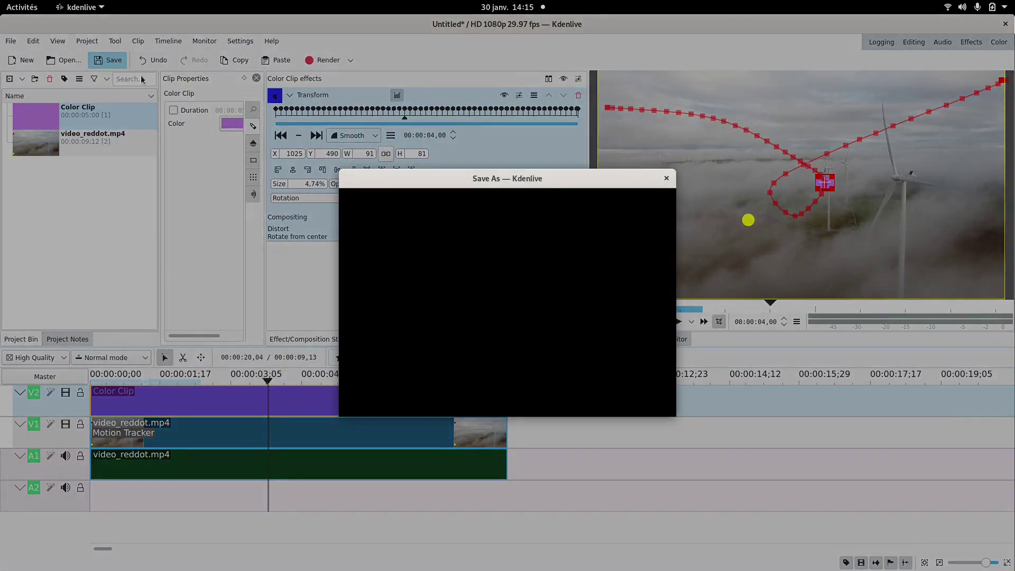
click(382, 239)
double_click(451, 241)
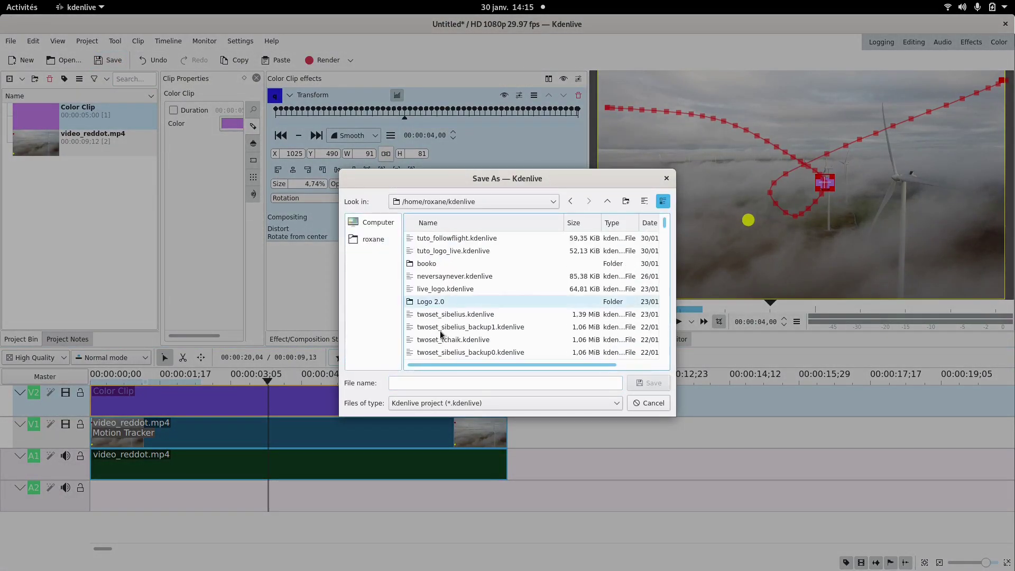
click(433, 382)
text(tuto)
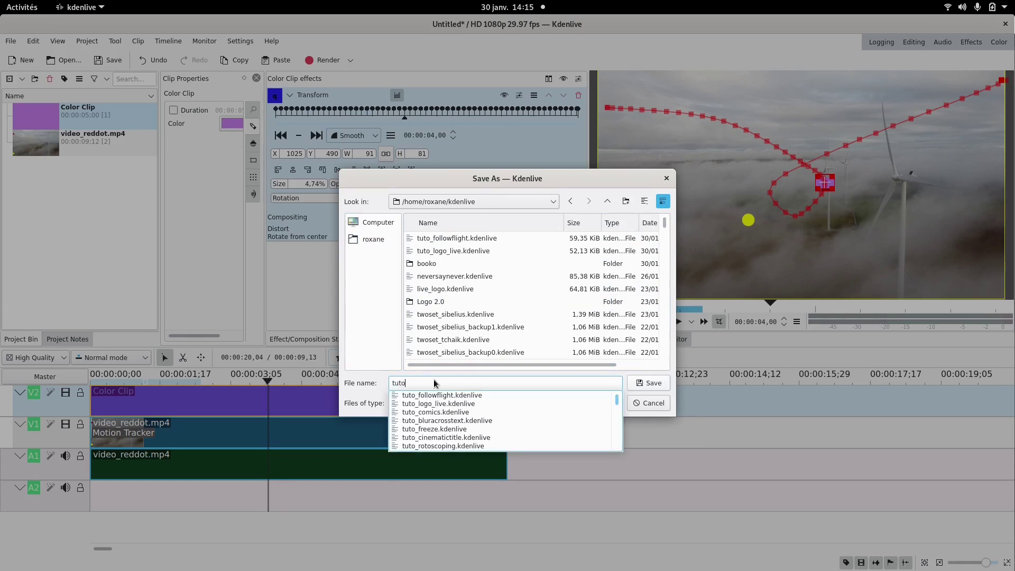
text(_path)
key(Return)
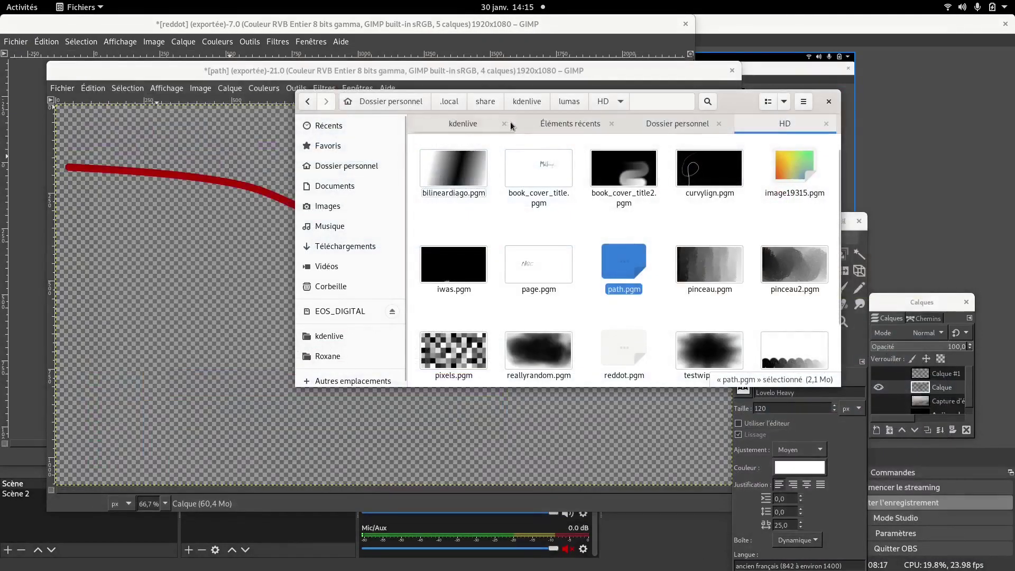
- Launch Kdenlive from the kdenlive-20.12.0 AppImage in the home folder and reopen the recent project tuto_path.kdenlive
click(677, 123)
click(436, 355)
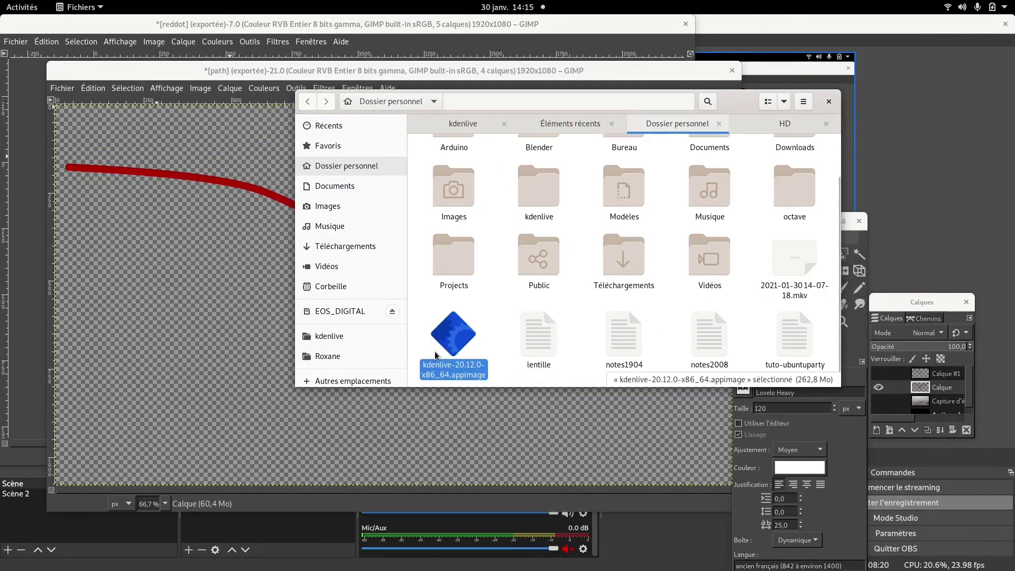
double_click(436, 354)
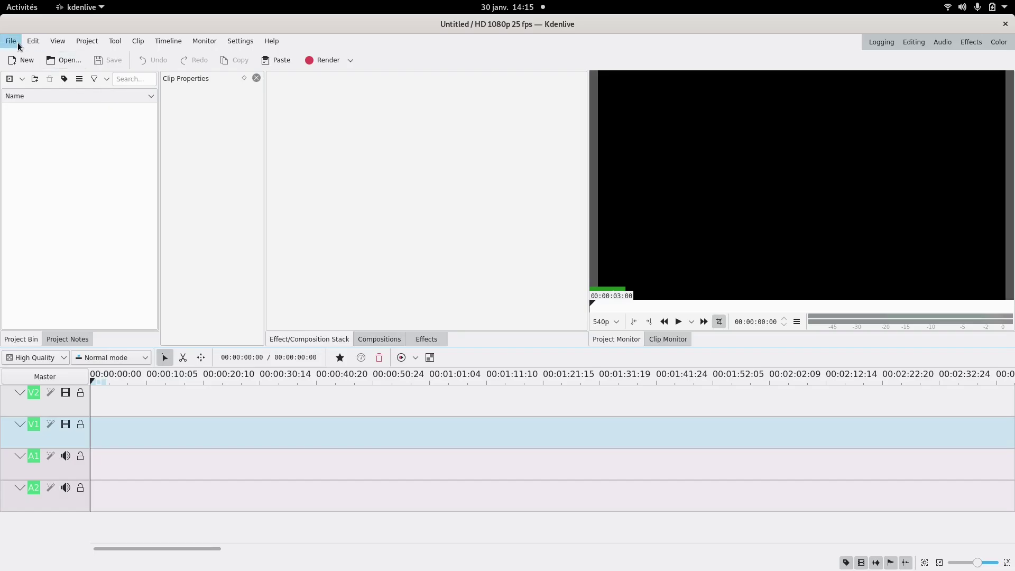
click(10, 40)
mouse_move(41, 82)
click(222, 84)
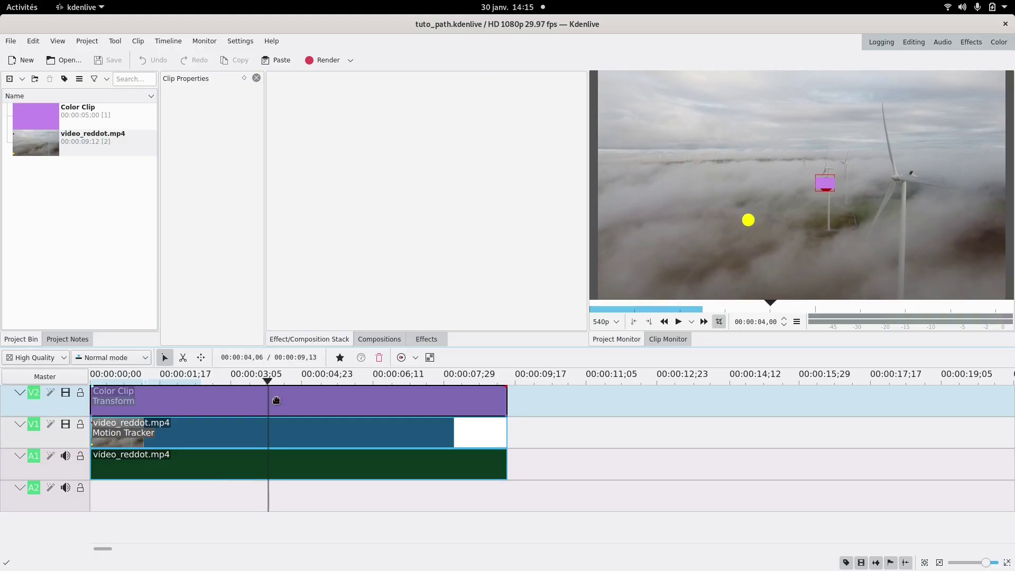
- Delete the color clip from track V2 and disable the Motion Tracker effect on the video_reddot.mp4 clip
click(285, 399)
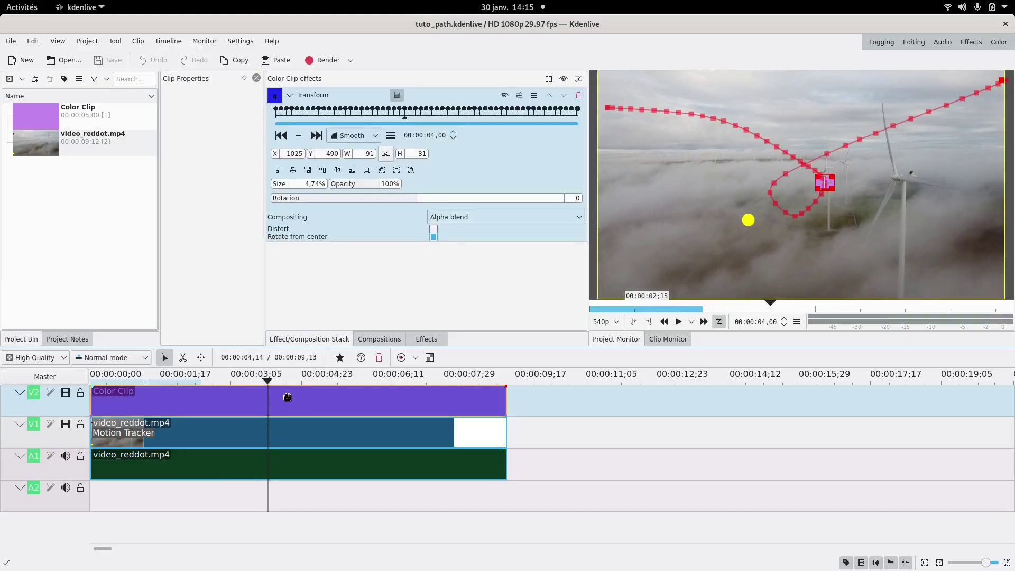
key(Delete)
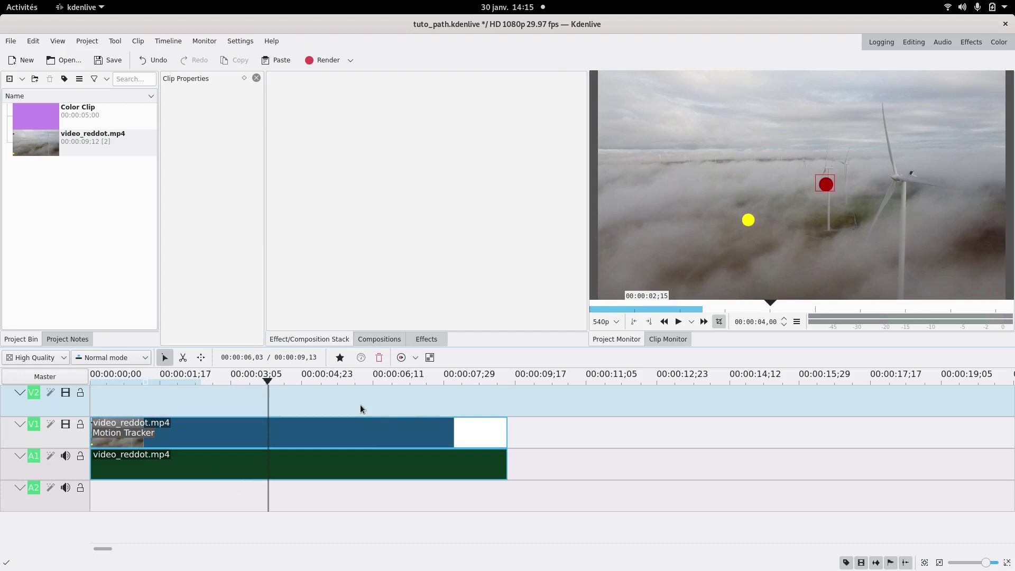
click(265, 436)
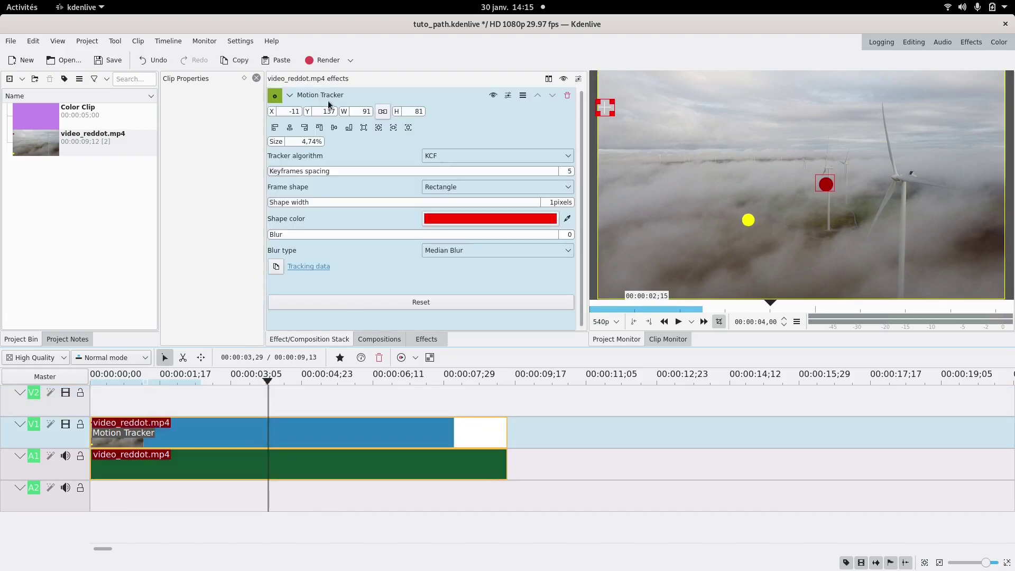
click(493, 96)
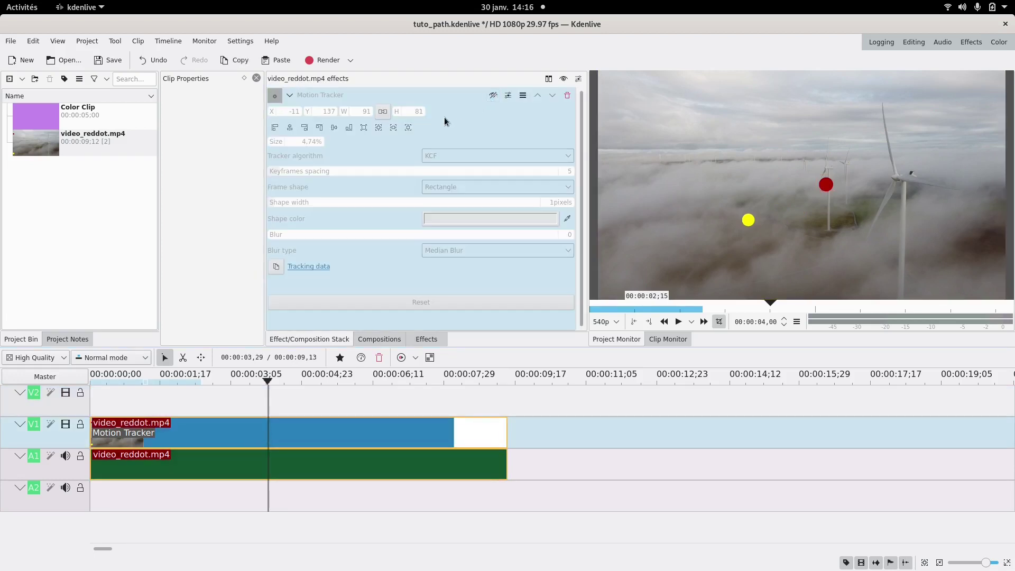
- Import path.png from the kdenlive folder into the project bin and place it at the start of track V2
key(super)
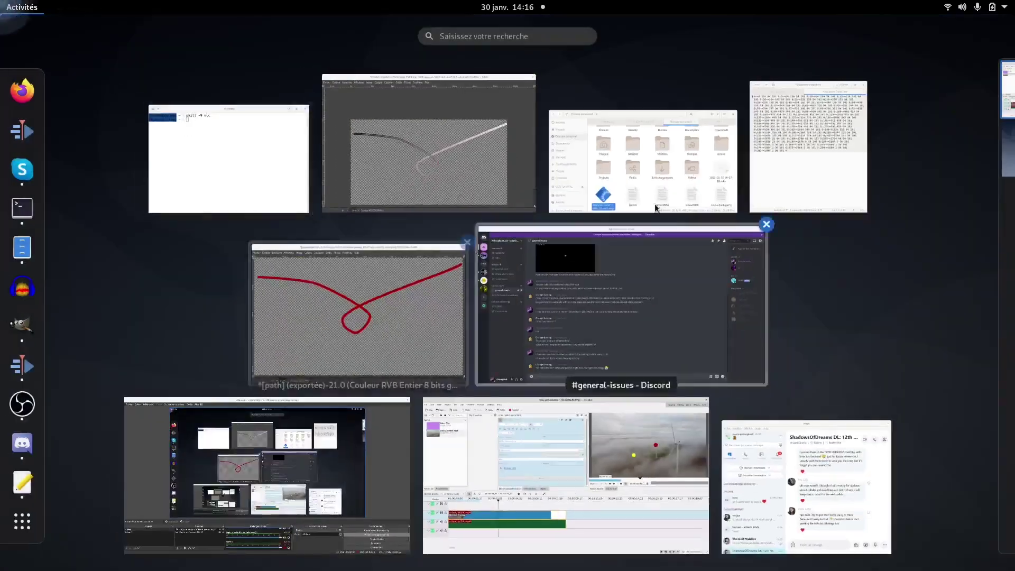
click(642, 161)
click(482, 126)
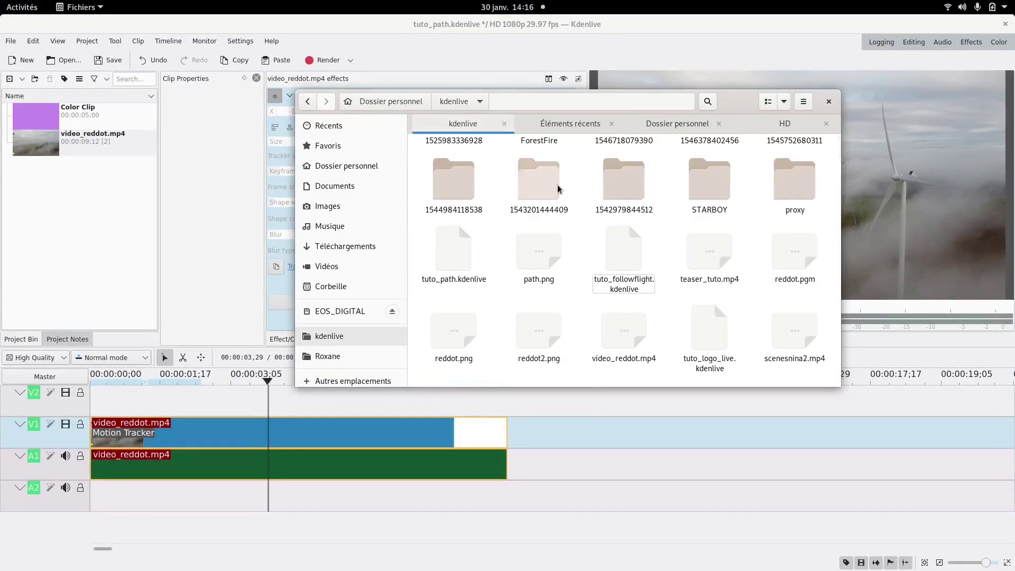
drag(544, 261, 113, 215)
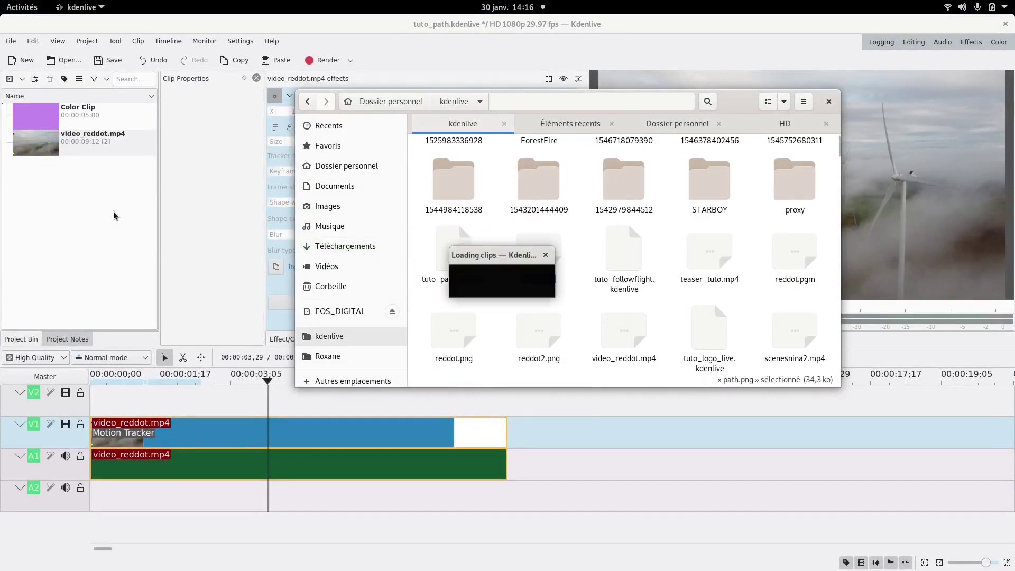
drag(40, 141, 91, 400)
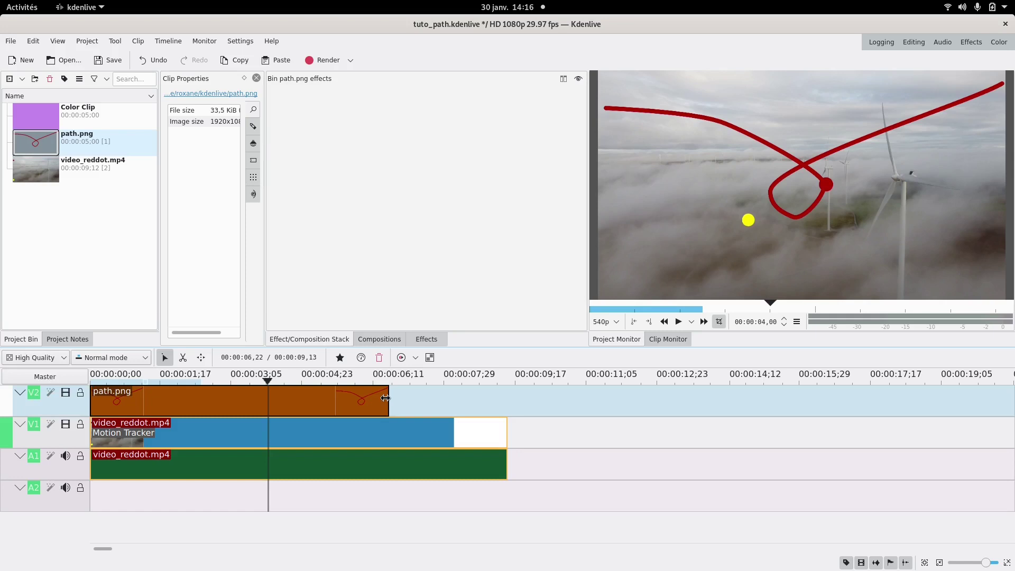
- Extend the path.png clip to the video's end and add a Wipe composition spanning the whole clip
drag(502, 409, 397, 411)
key(ctrl+z)
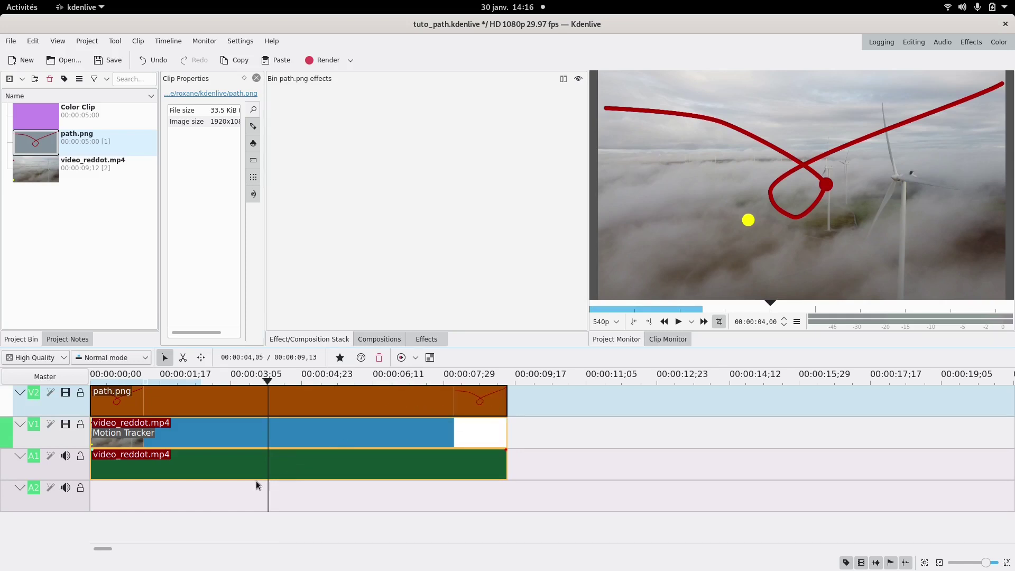
click(253, 483)
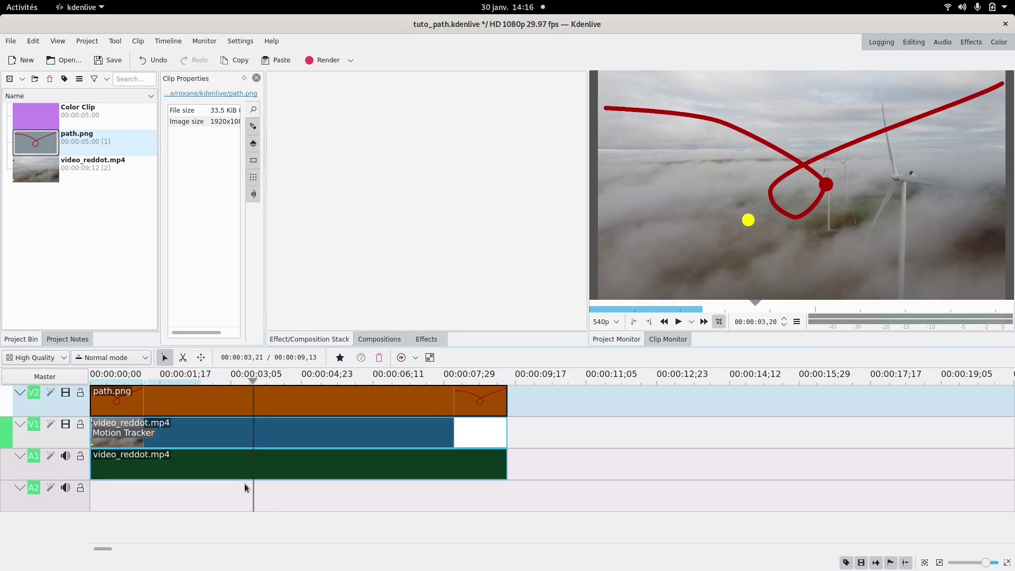
click(506, 415)
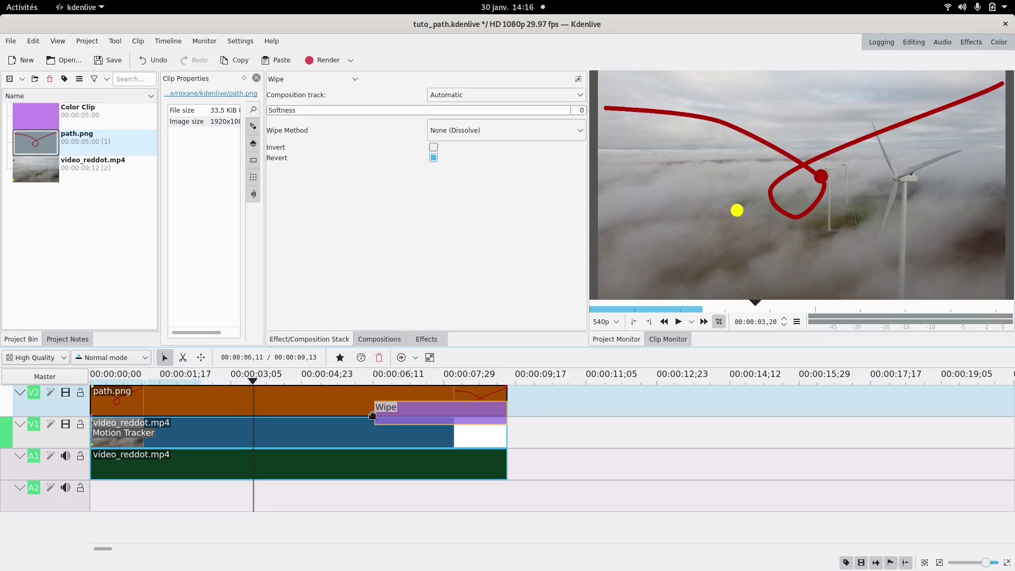
drag(374, 412, 92, 412)
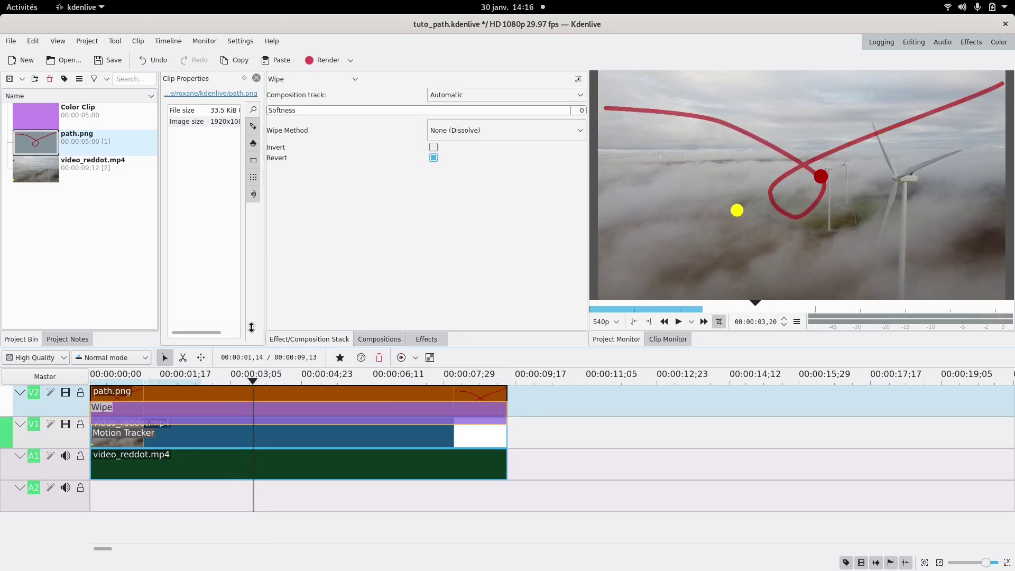
- Change the Wipe composition to Composite and set its composite method to path.pgm
click(317, 79)
scroll(317, 122, up, 2)
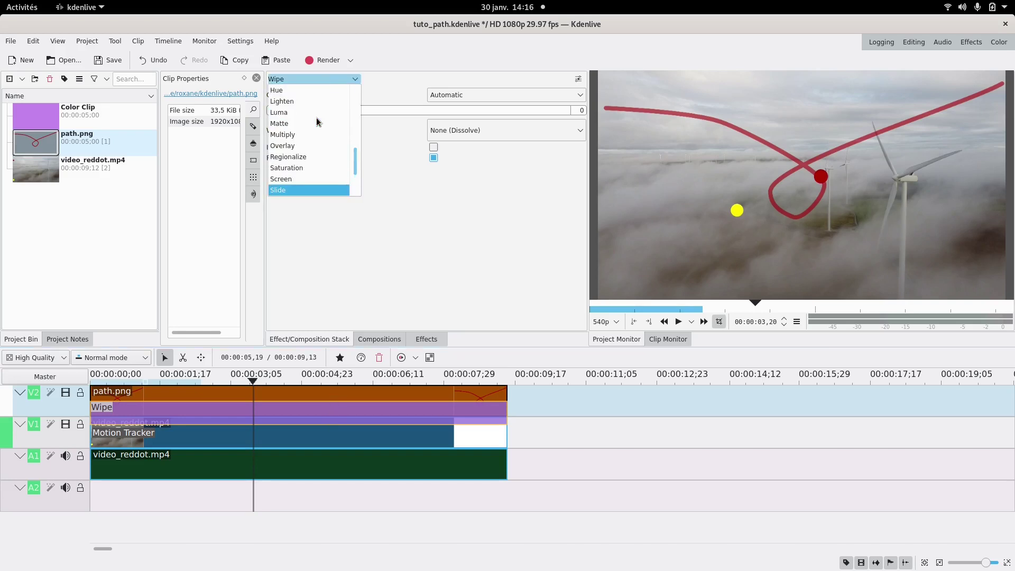
scroll(317, 122, up, 4)
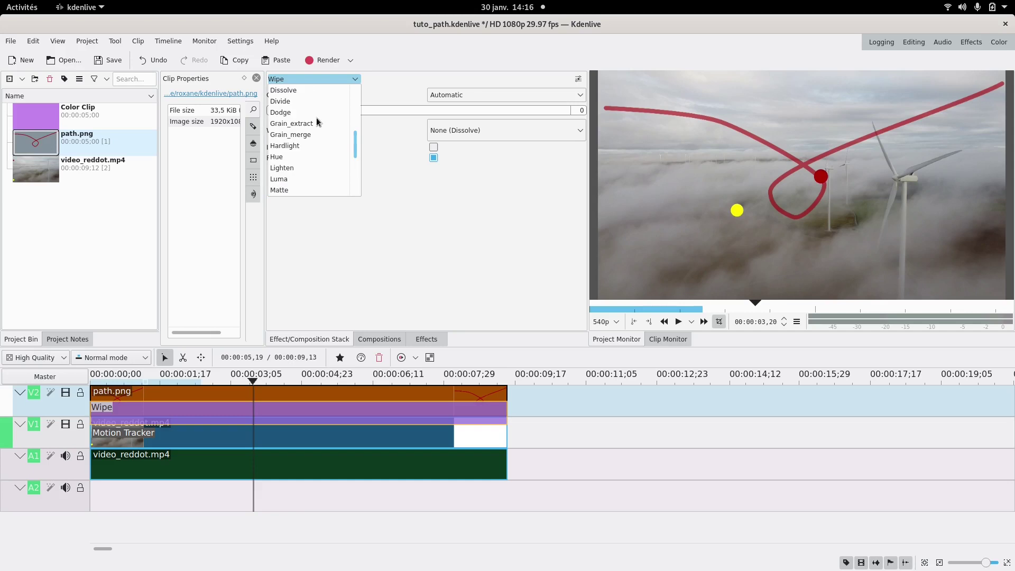
click(317, 117)
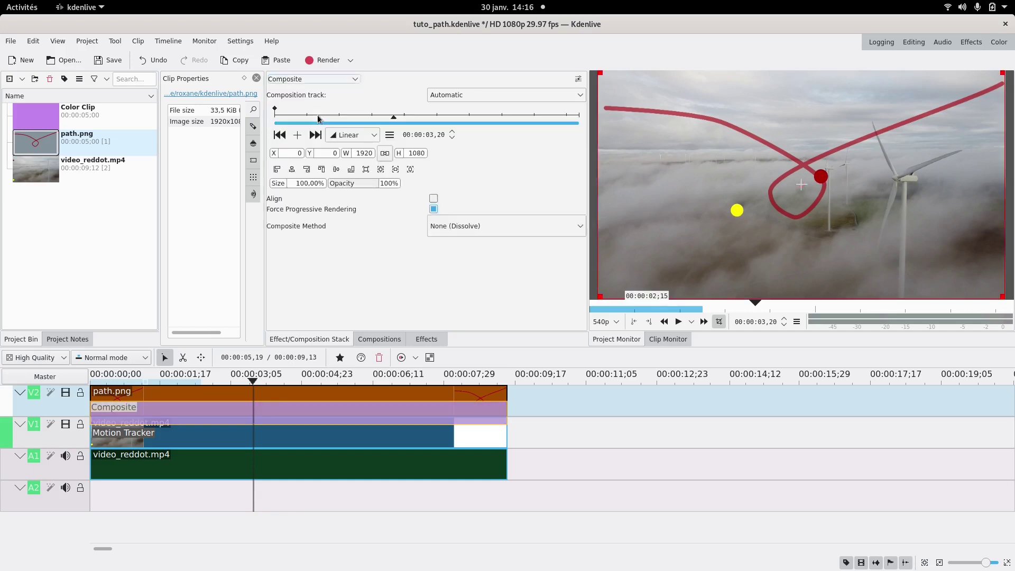
click(469, 223)
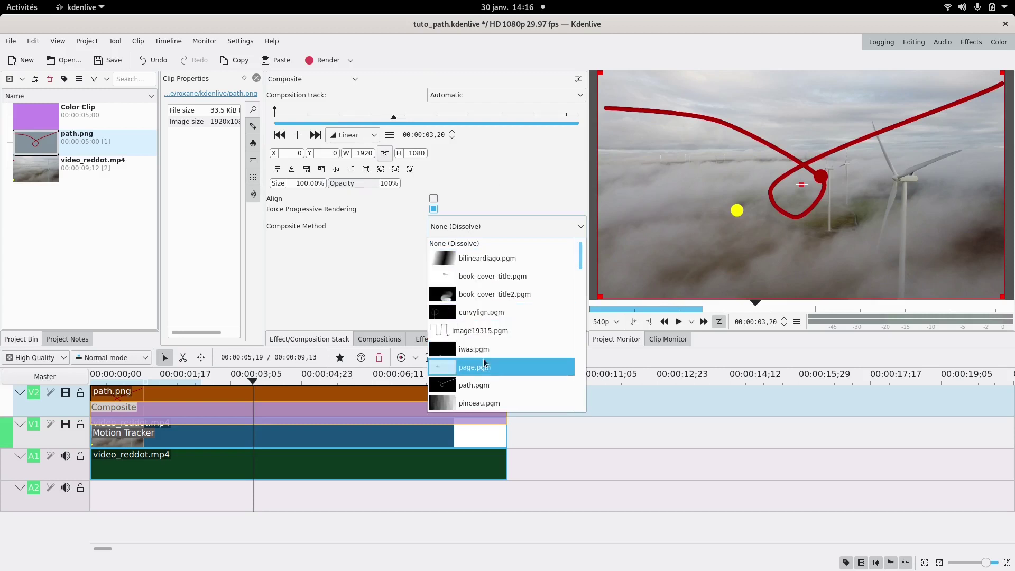
click(475, 385)
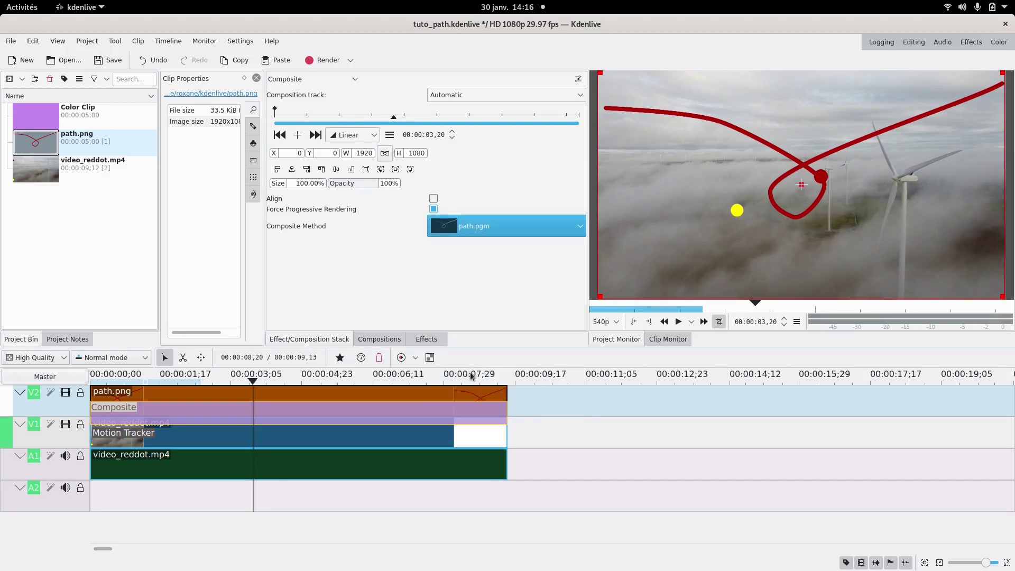
- Add an end keyframe at 00:00:09,11, set the Composite's opacity to 0% at the start, and preview the animation
click(316, 137)
click(300, 136)
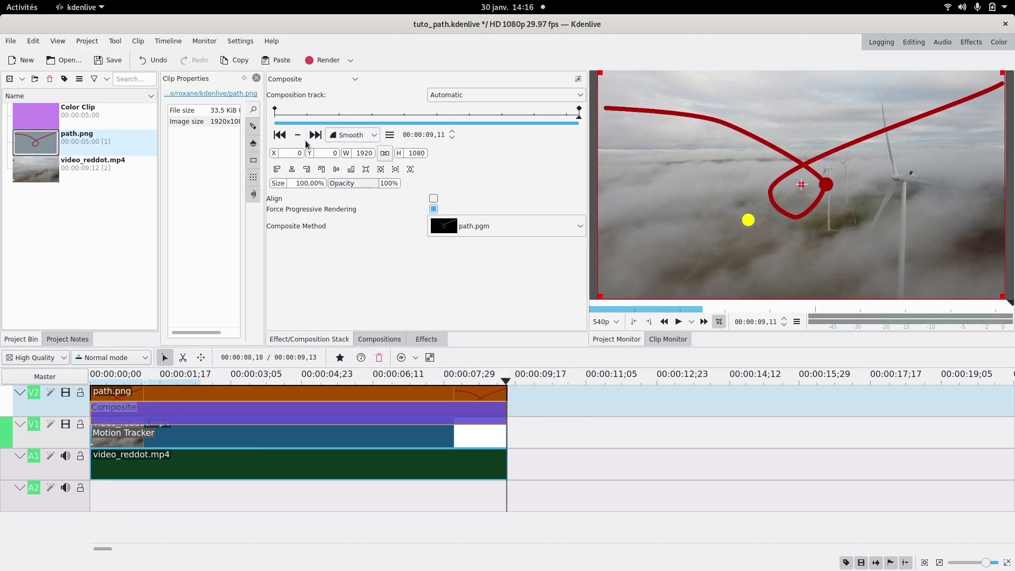
click(279, 135)
drag(349, 186, 312, 184)
click(679, 322)
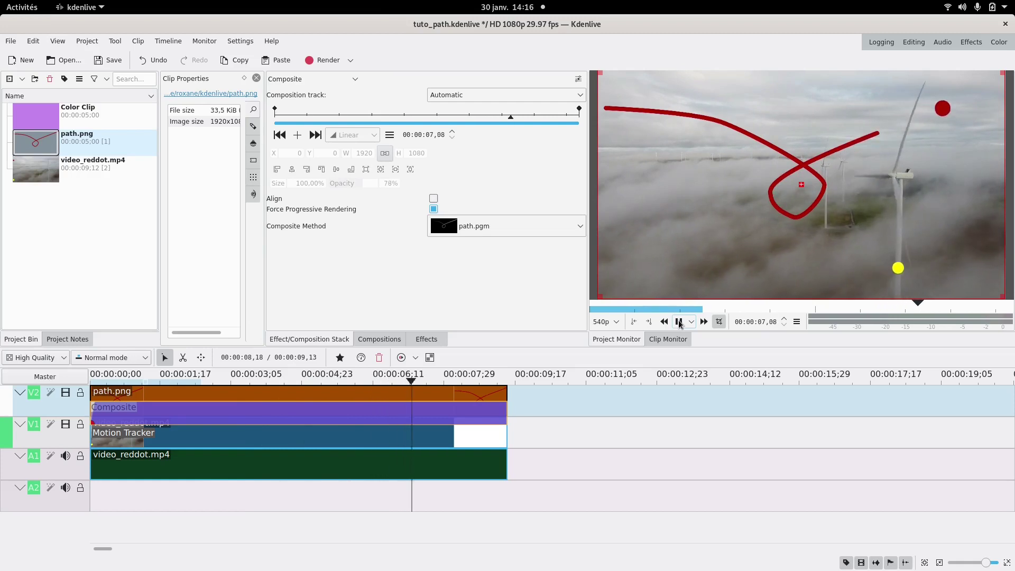
- Add a Composite keyframe at 00:00:00,10 with 6% opacity so the line meets the red dot
click(299, 117)
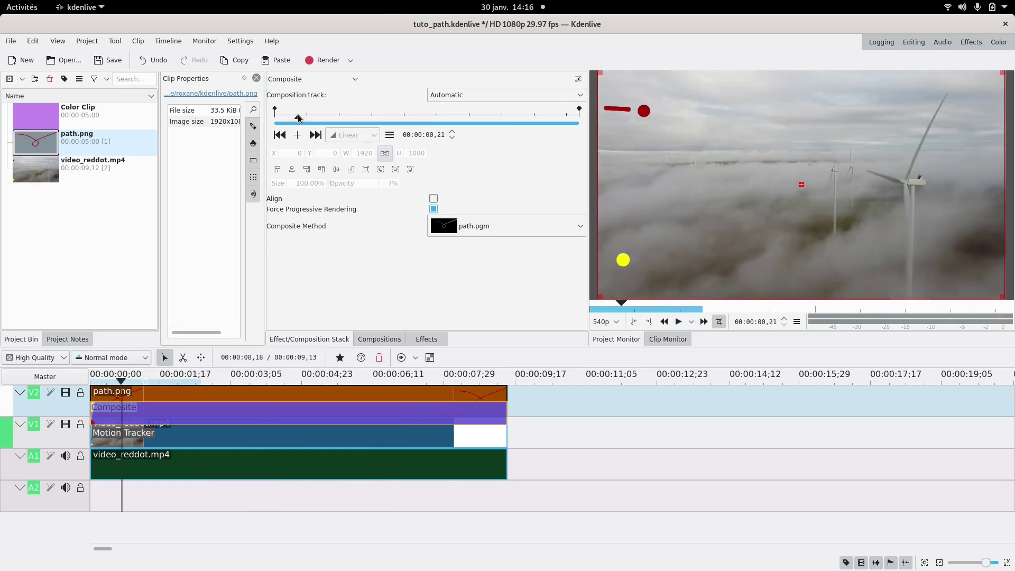
drag(297, 118, 286, 119)
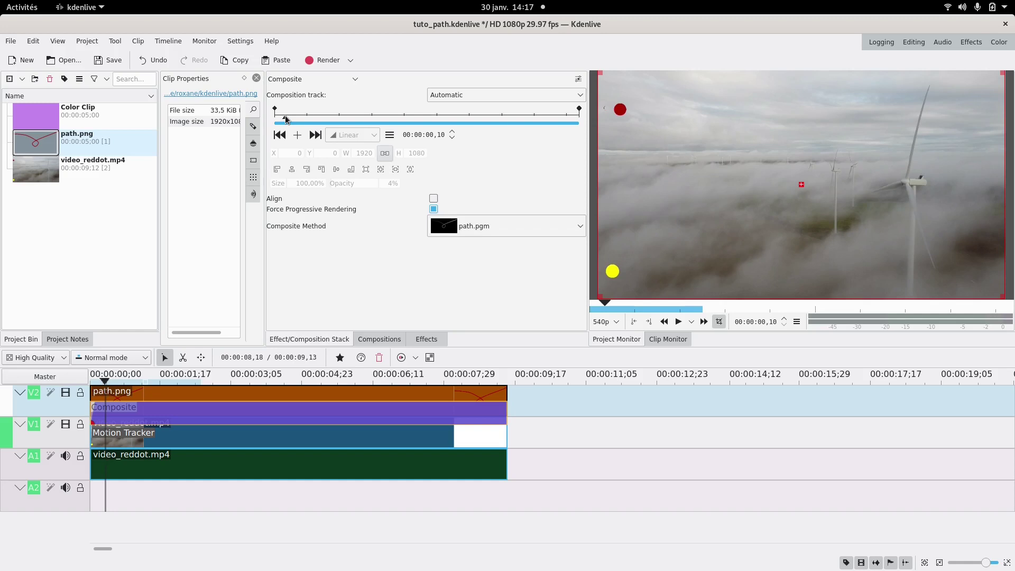
click(297, 135)
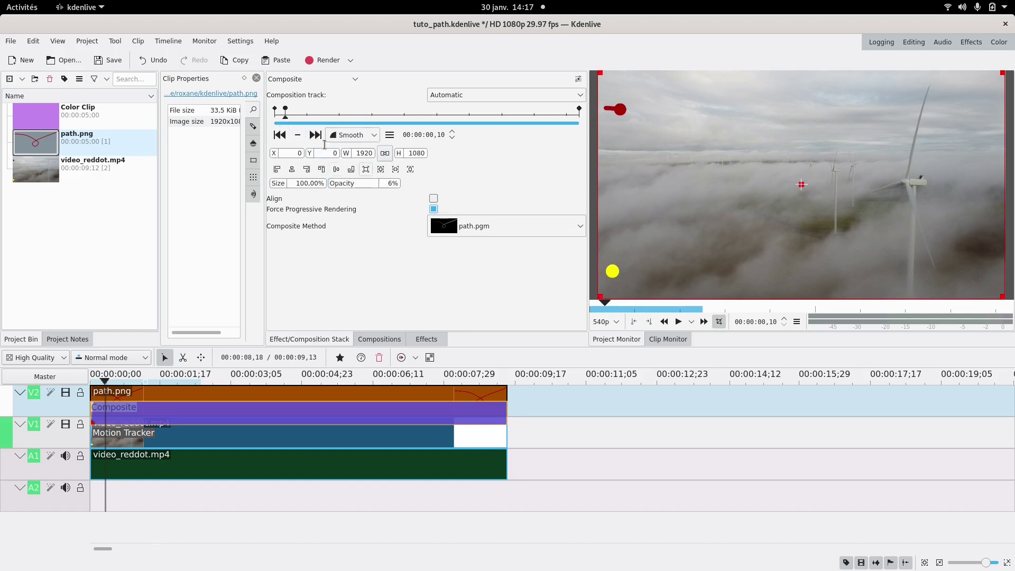
- Add a Composite keyframe at 00:00:03,00 and set its opacity to 36% to match the red dot
drag(287, 119, 373, 132)
click(297, 135)
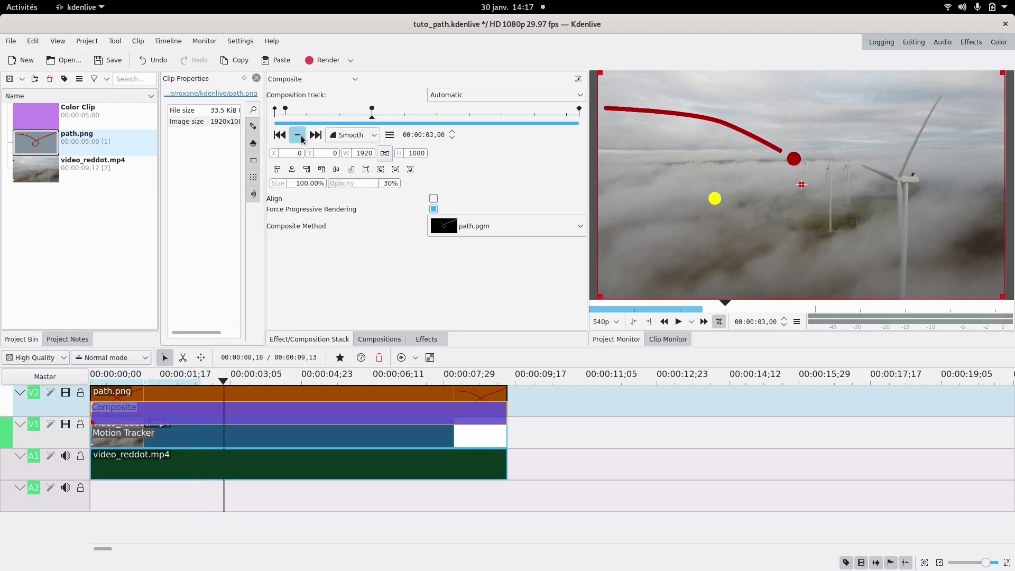
drag(338, 185, 360, 187)
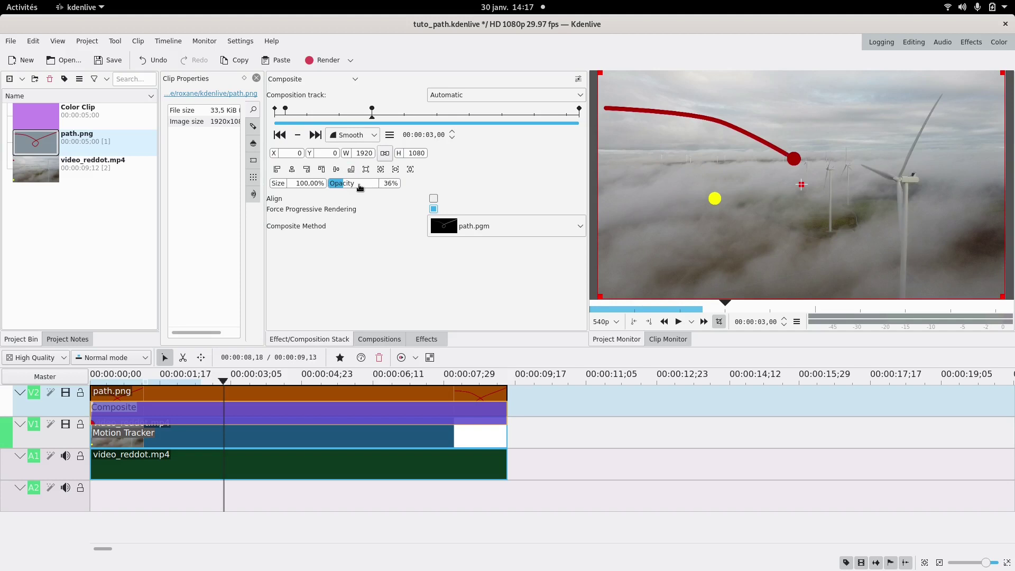
- Add a Composite keyframe at 00:00:05,10 and adjust its opacity so the line's tip meets the red dot
drag(352, 121, 449, 122)
click(307, 136)
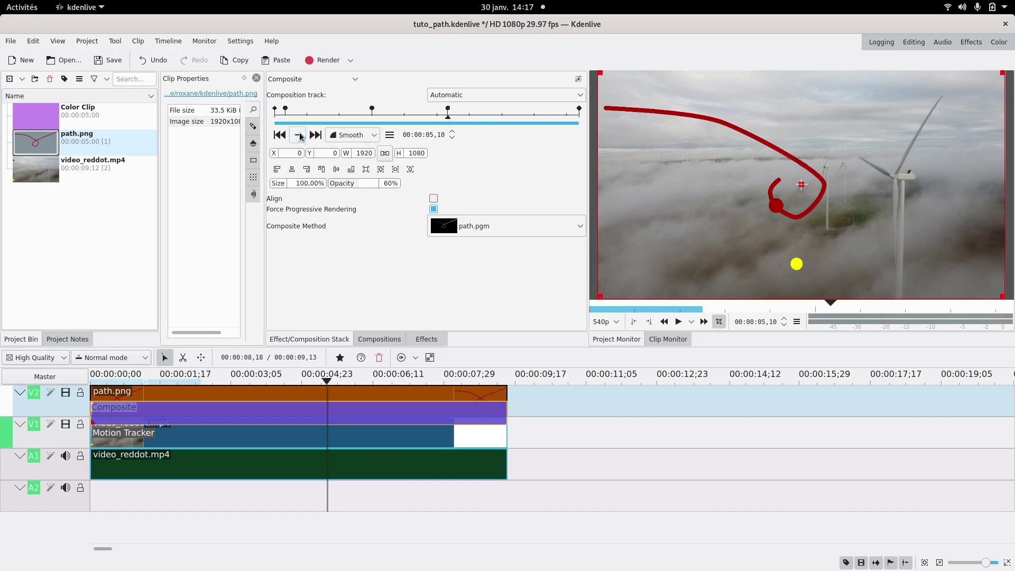
mouse_move(356, 188)
mouse_down()
mouse_move(330, 189)
mouse_move(359, 189)
mouse_up()
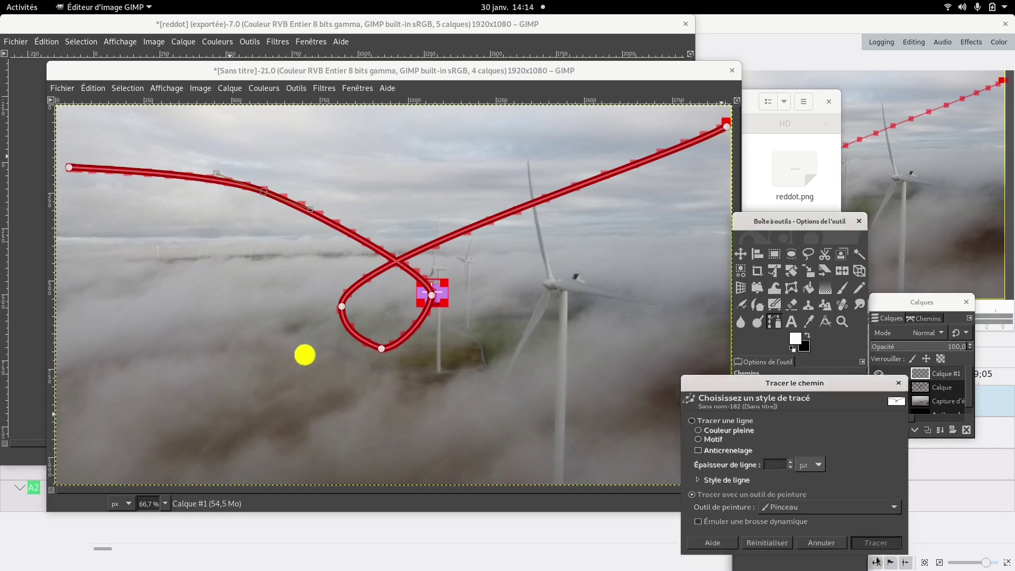
- In GIMP, stroke the path with the Pinceau paint tool and hide the screenshot layer
key(Return)
click(879, 402)
click(879, 409)
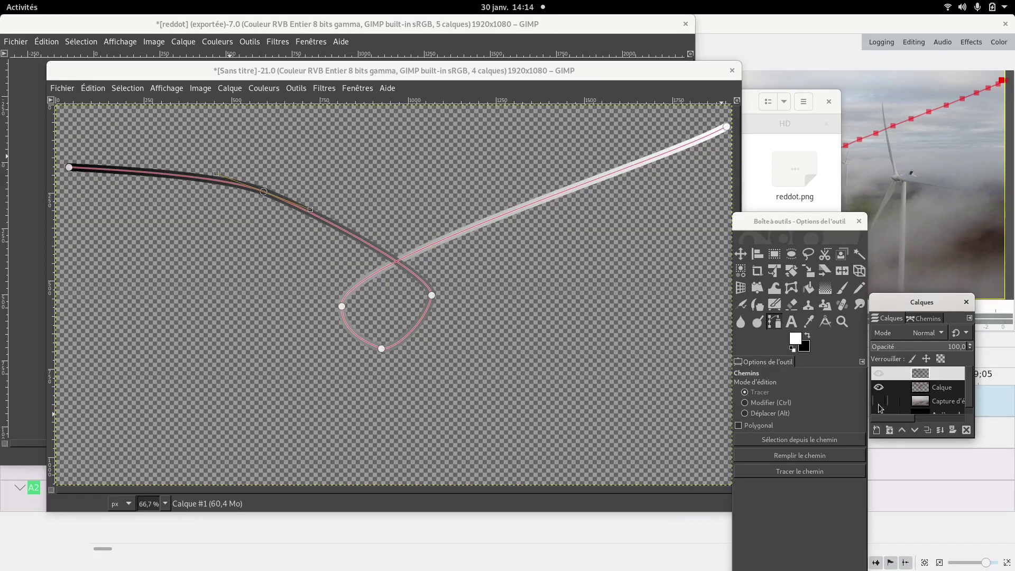
- Toggle the visibility of the Calque and Calque #1 layers to compare the two strokes
click(879, 388)
click(878, 389)
click(941, 392)
click(878, 373)
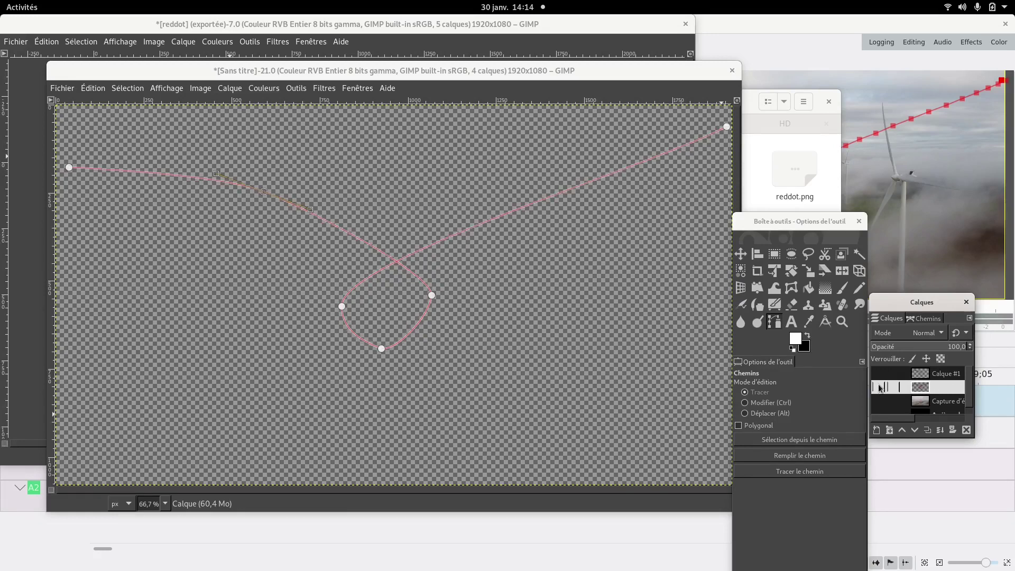
click(879, 388)
click(878, 389)
click(878, 373)
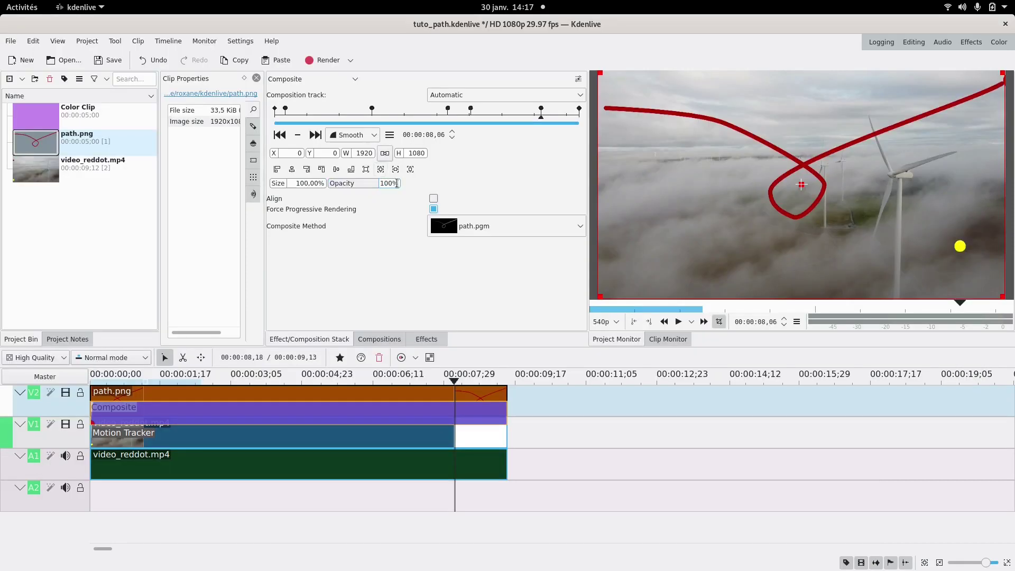
- Back in Kdenlive, play the project from the start to check the line against the red dot
click(665, 321)
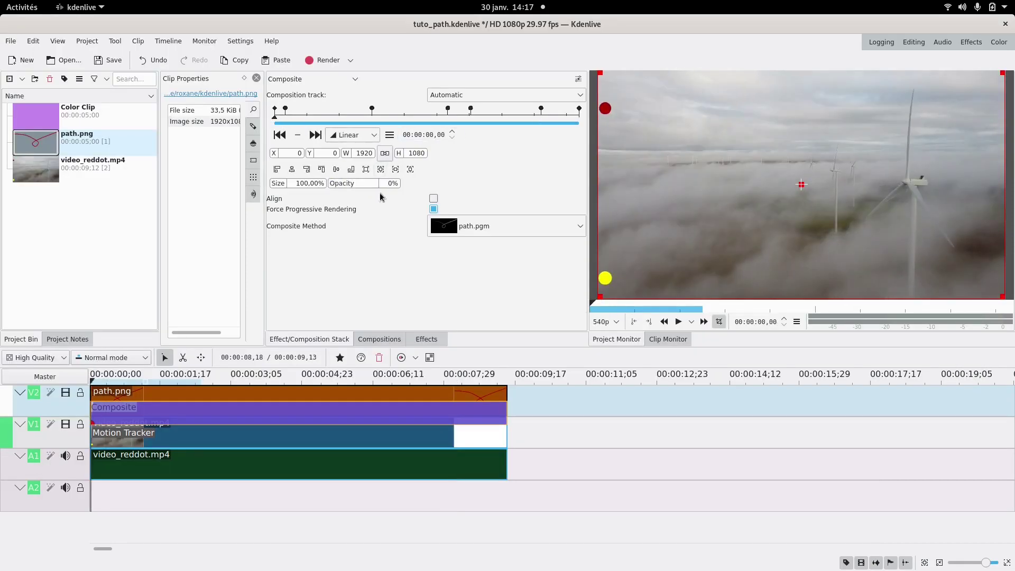
click(678, 321)
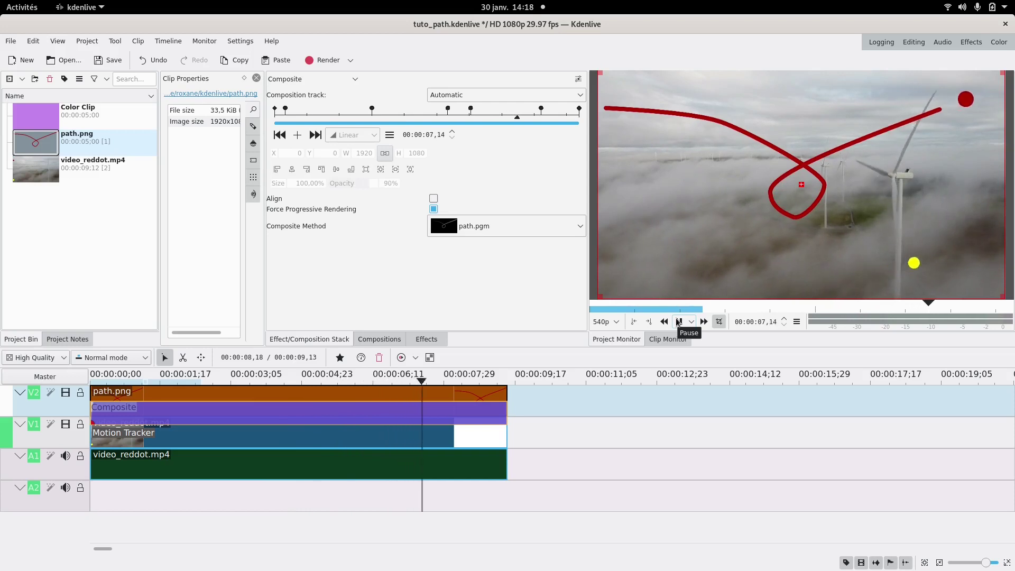
click(678, 322)
- Add a Composite keyframe at 00:00:06,14 with 73% opacity and move it to 00:00:06,11
mouse_move(489, 117)
mouse_down()
mouse_move(504, 120)
mouse_move(484, 121)
mouse_up()
click(297, 135)
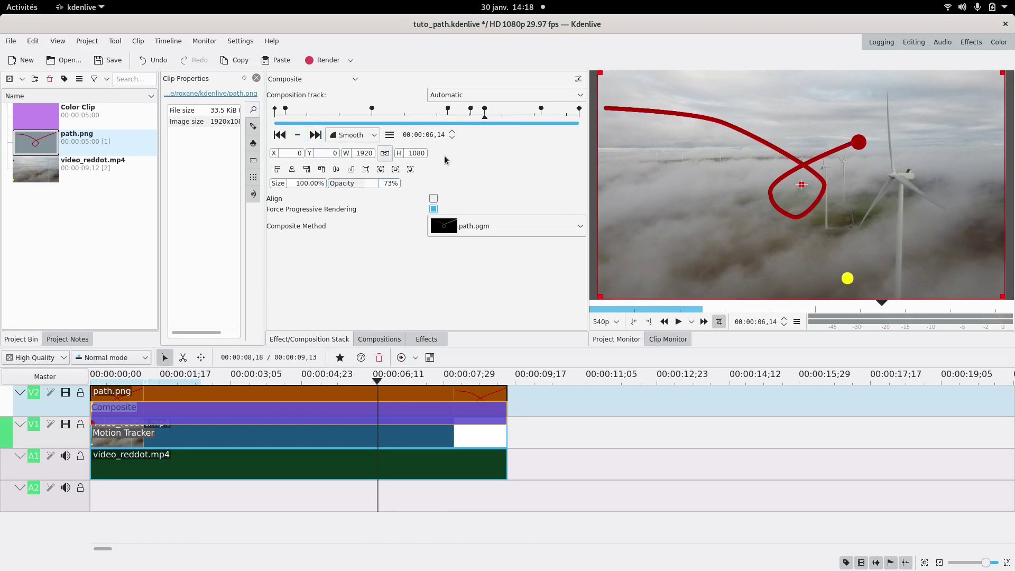
drag(477, 120, 482, 115)
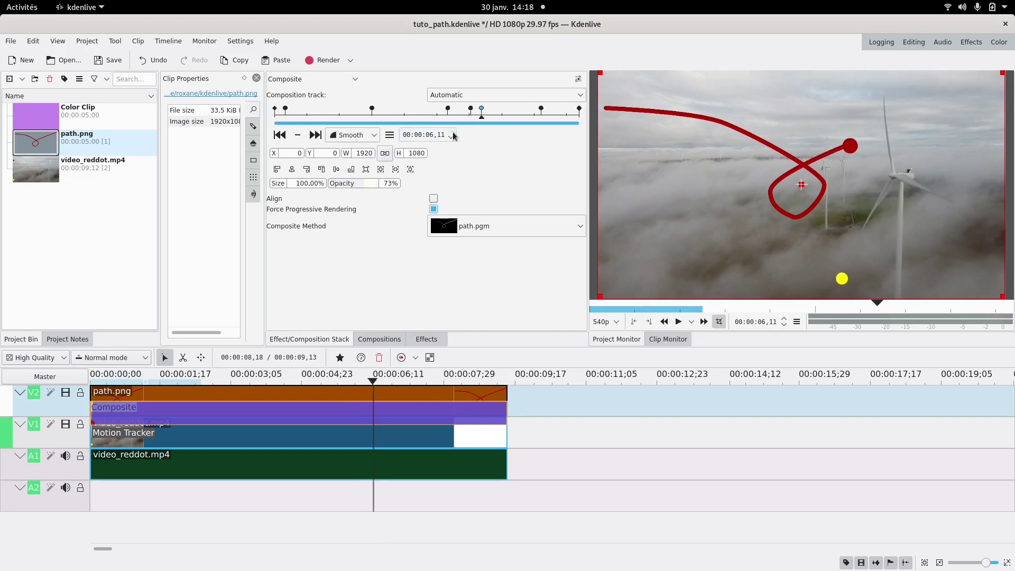
- Add a Composite keyframe at 00:00:07,18 with 94% opacity and check the line at an earlier frame
click(331, 376)
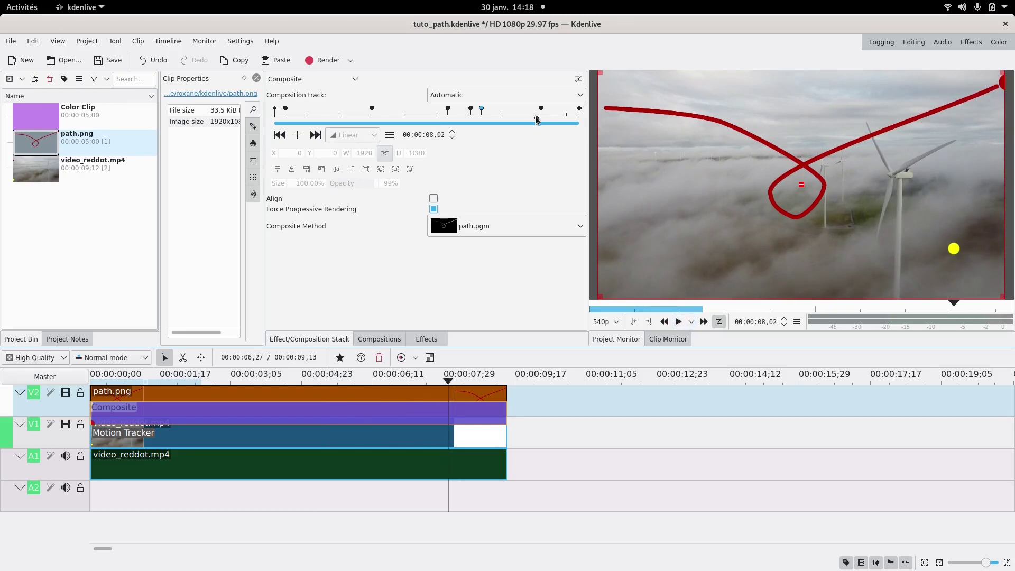
drag(539, 116, 521, 119)
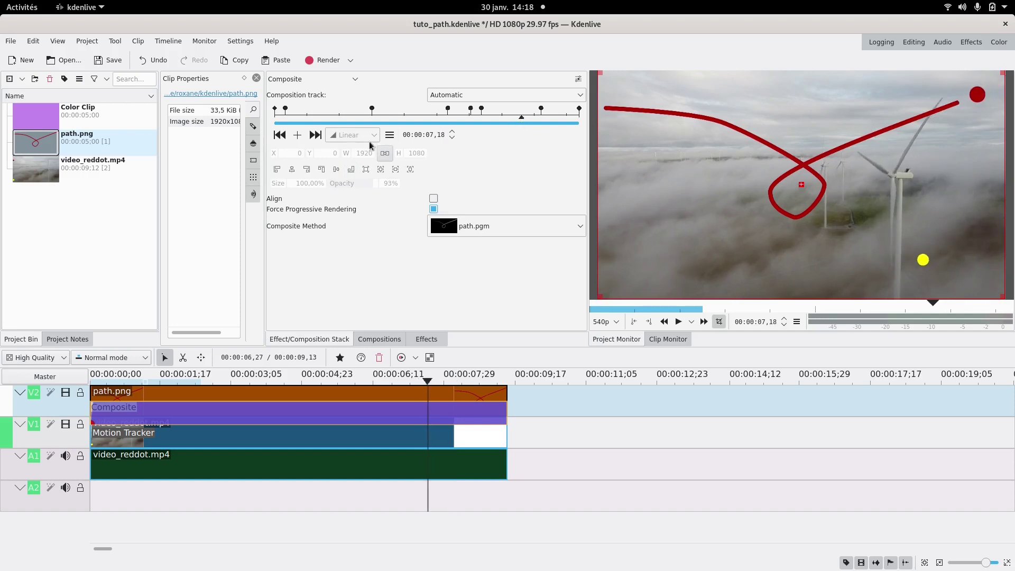
click(377, 189)
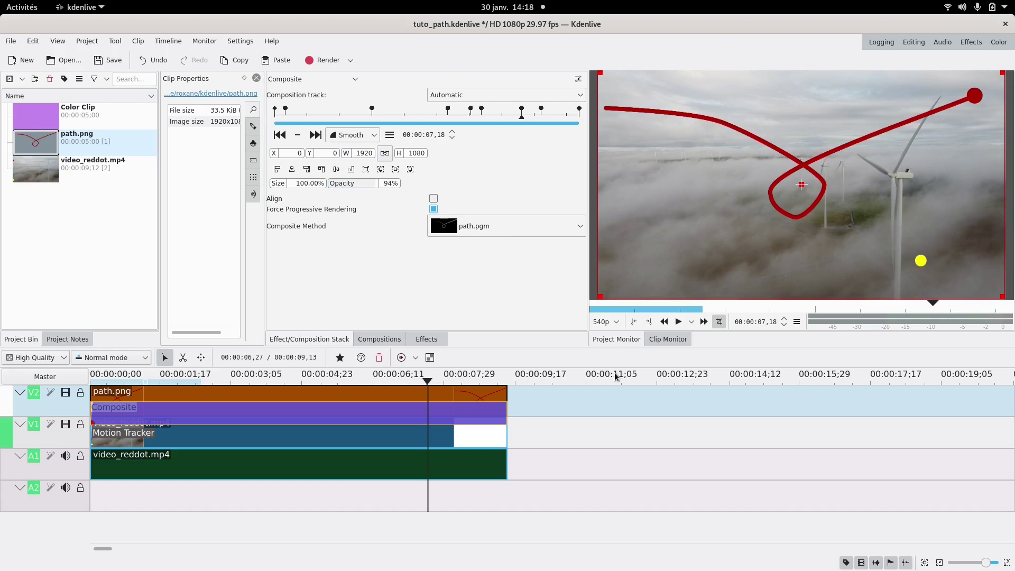
click(227, 476)
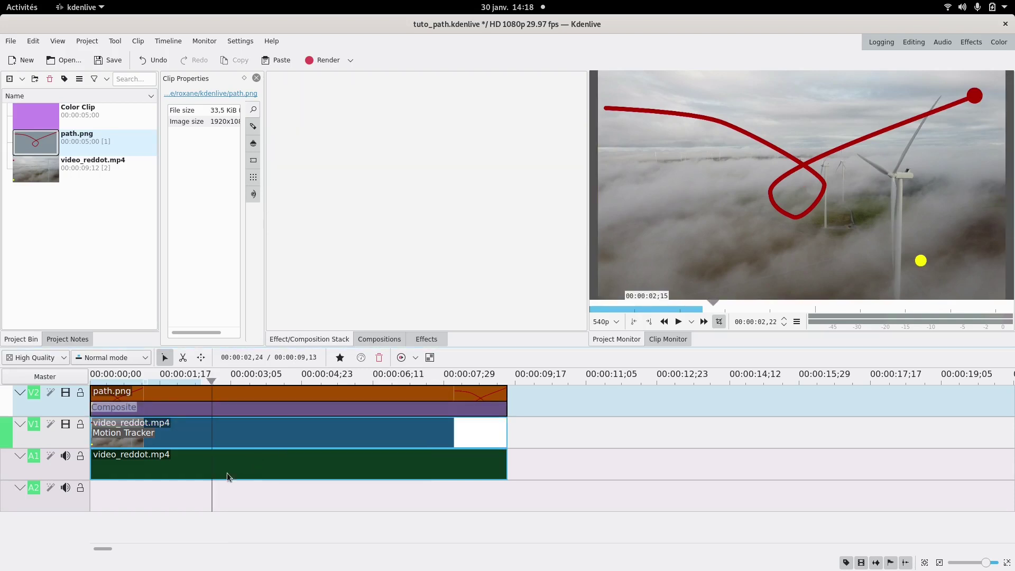
- Search the effects for "motion" and apply a second Motion Tracker to the video_reddot.mp4 clip
click(425, 340)
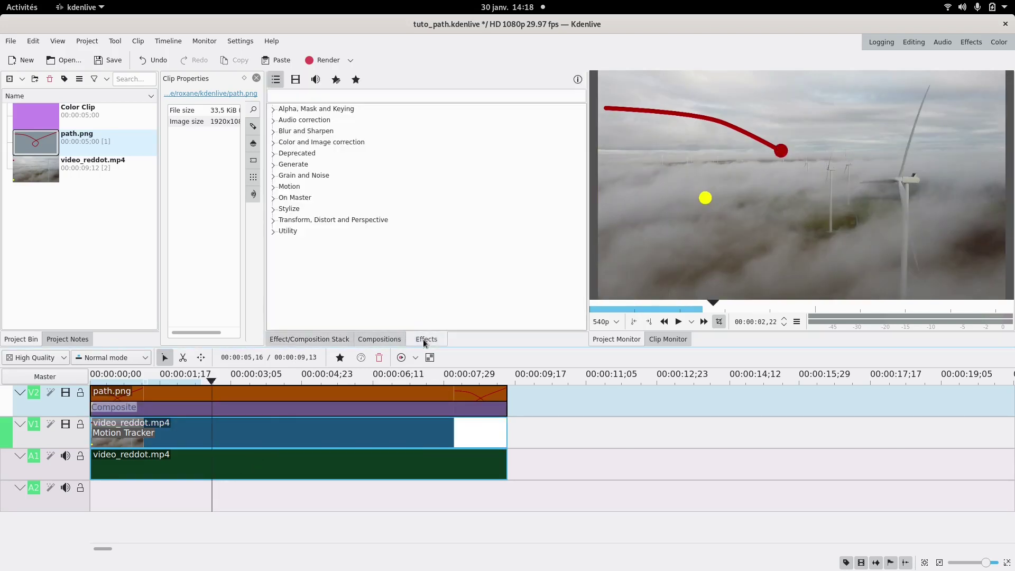
click(369, 96)
text(motion)
drag(312, 120, 370, 432)
- Fit the tracker frame around the yellow dot at the clip's start, at X 1, Y 931 and 84 × 98, and analyse the motion
key(Home)
drag(904, 190, 614, 269)
click(500, 319)
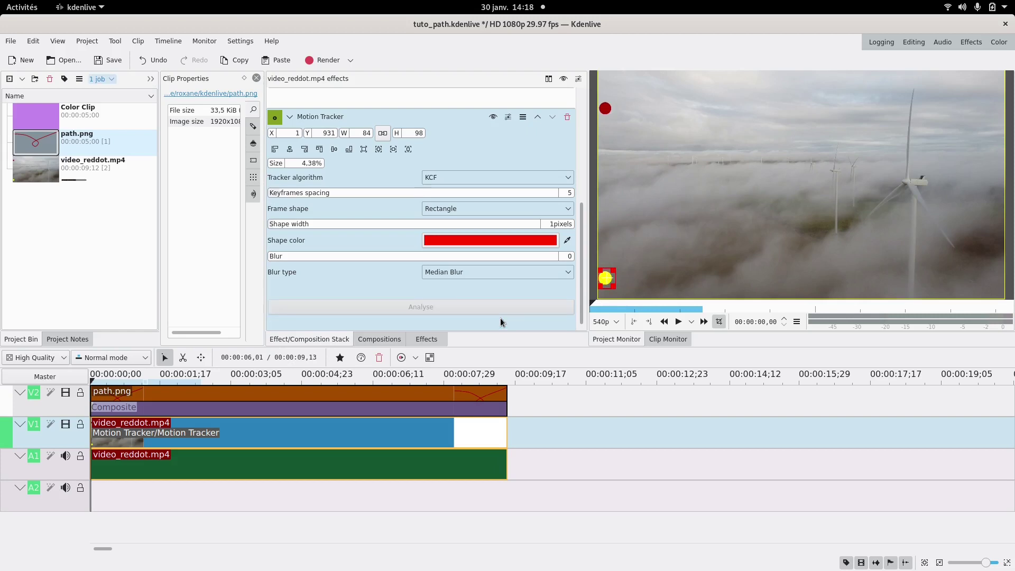
click(678, 321)
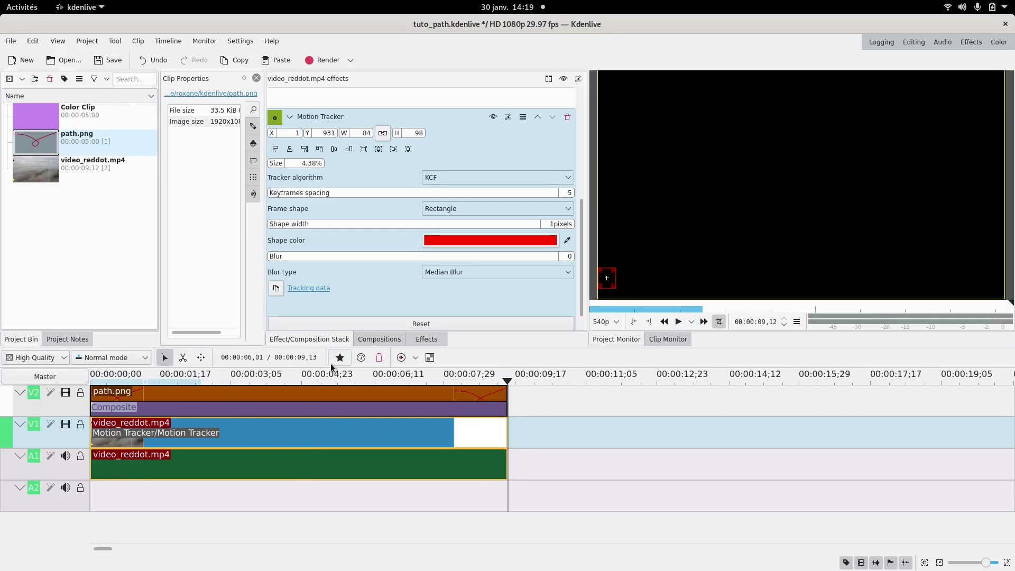
- Place the Color Clip on track V1 after the video, extend it to about 10 seconds, and add a Transform effect
click(36, 116)
drag(36, 116, 675, 435)
drag(797, 435, 1012, 435)
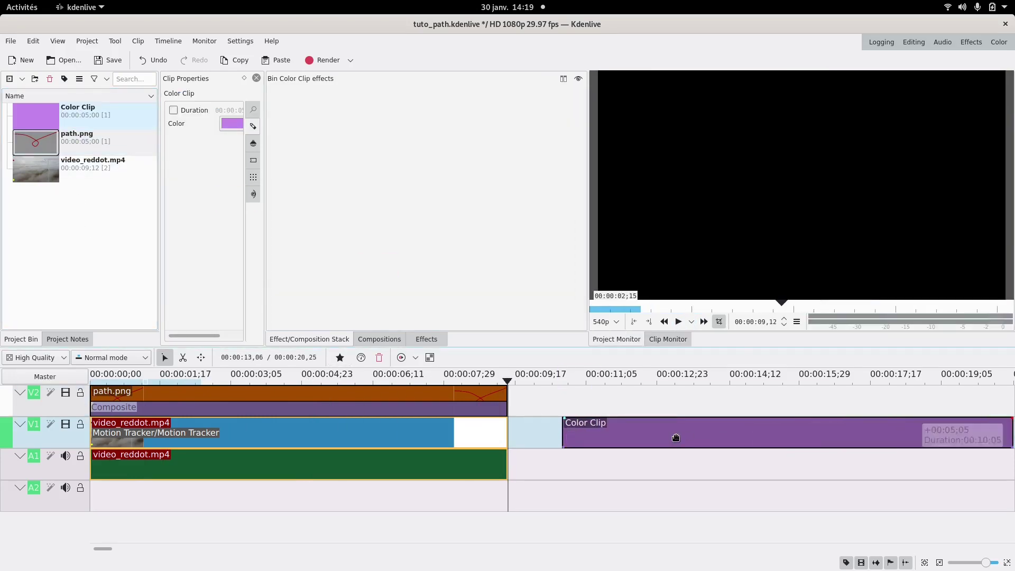
click(340, 357)
click(354, 405)
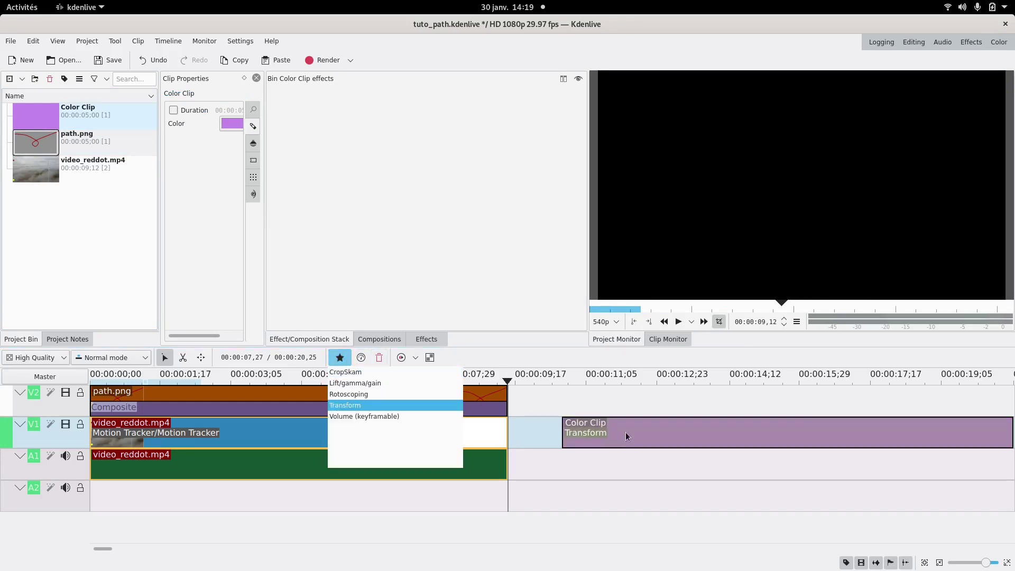
- Import the yellow dot's tracking data as keyframes into the Color Clip's Transform effect and display its motion path in the monitor
click(642, 446)
click(618, 376)
click(390, 136)
click(436, 164)
click(598, 428)
click(612, 404)
click(629, 429)
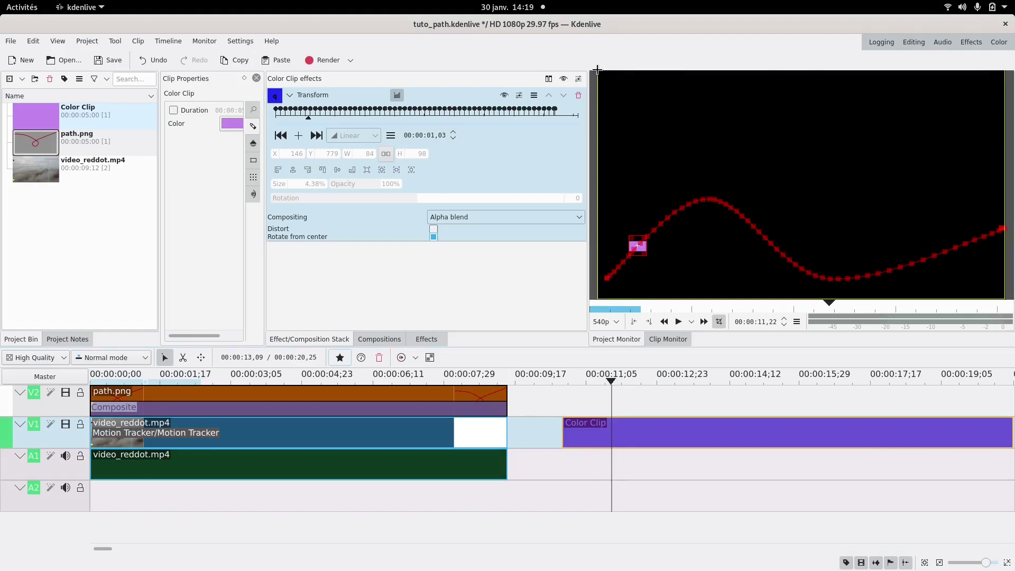
key(super)
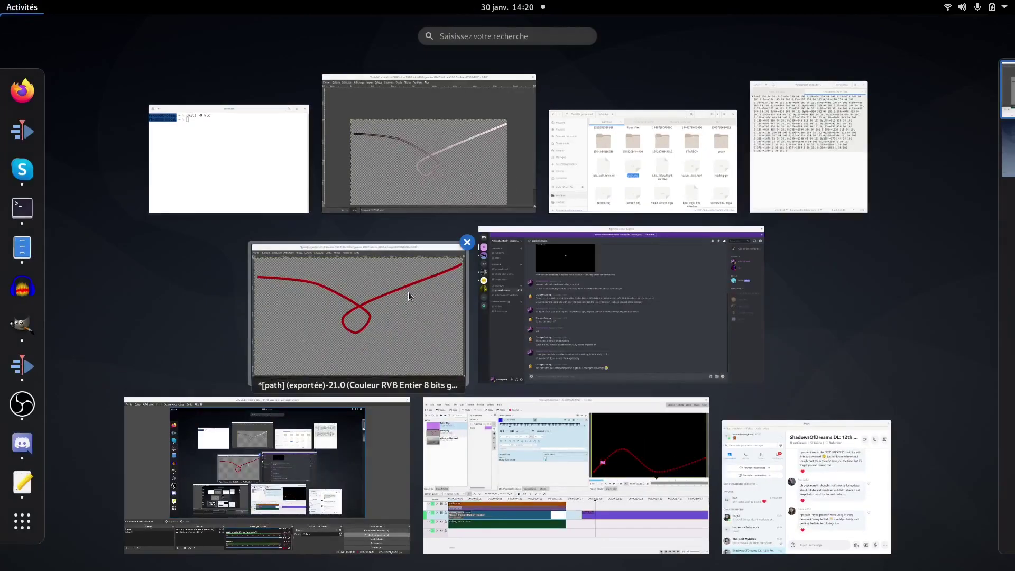
click(408, 292)
key(super)
click(627, 221)
click(570, 123)
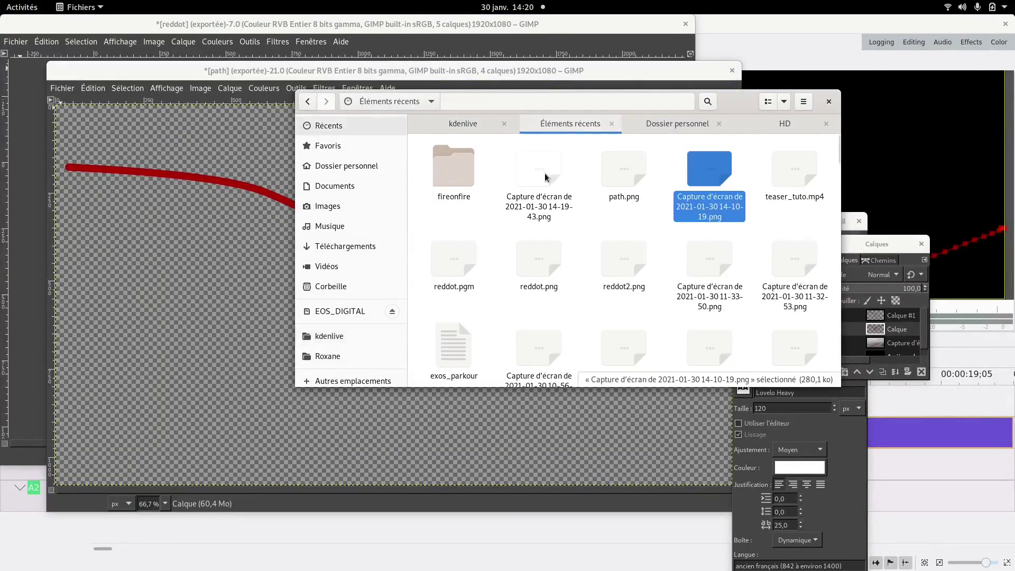
drag(544, 173, 339, 158)
- Scale the new screenshot layer to fill the 1920x1080 canvas
click(778, 230)
click(807, 272)
drag(528, 370, 924, 543)
click(687, 185)
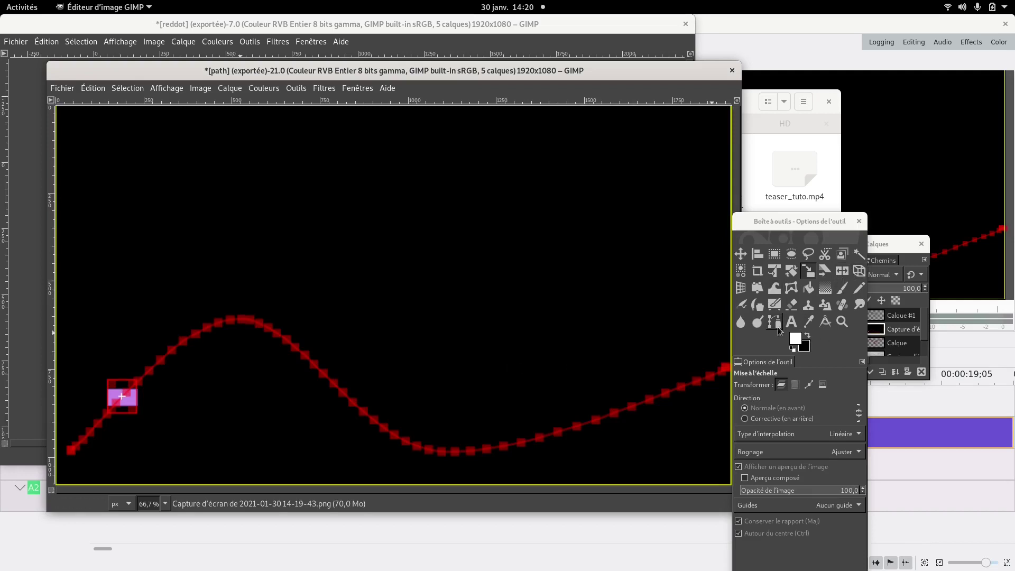
- Trace the yellow dot's trajectory with a curved four-node path from the first marker through the crest and trough to the last marker
click(775, 324)
drag(72, 450, 99, 422)
drag(241, 318, 295, 324)
drag(439, 452, 502, 455)
drag(713, 375, 741, 363)
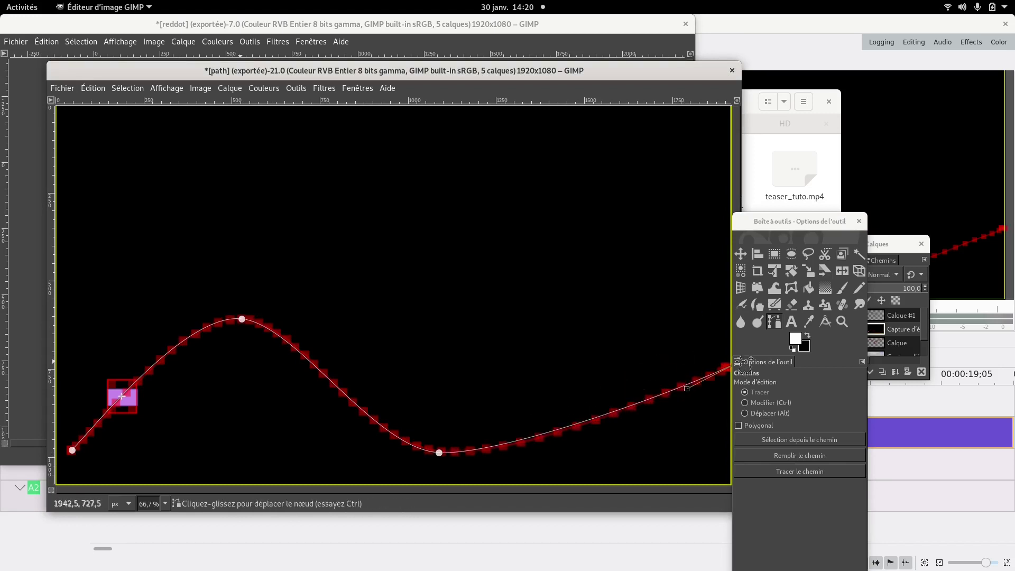
- Add a new transparent layer above the screenshot layer in the path image
click(864, 360)
key(shift+ctrl+n)
click(978, 517)
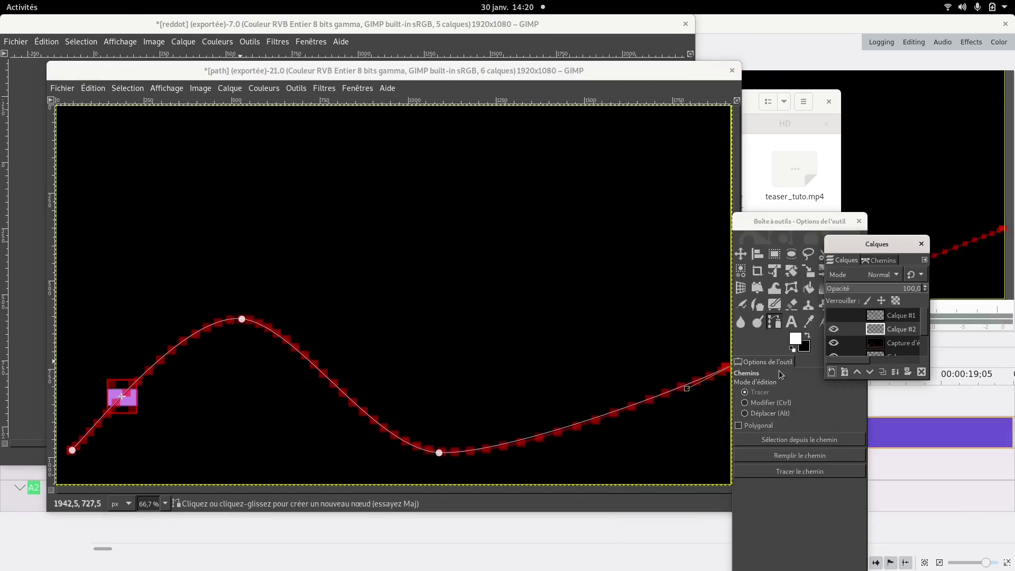
- Set the foreground colour to yellow and the background to turquoise green, and stroke the path with the paintbrush
click(795, 341)
drag(848, 307, 851, 309)
click(933, 373)
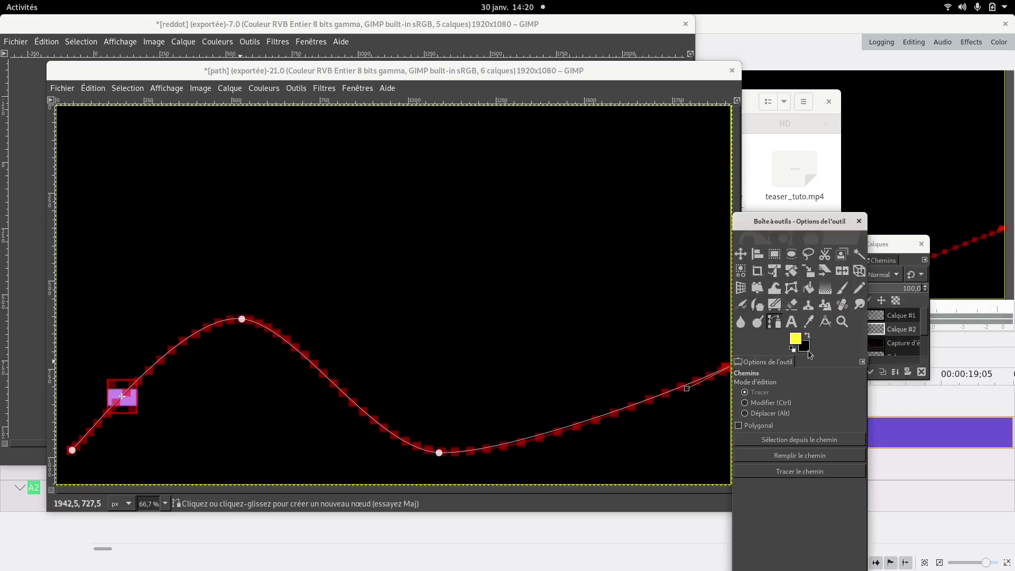
click(807, 350)
click(845, 255)
click(954, 359)
click(803, 471)
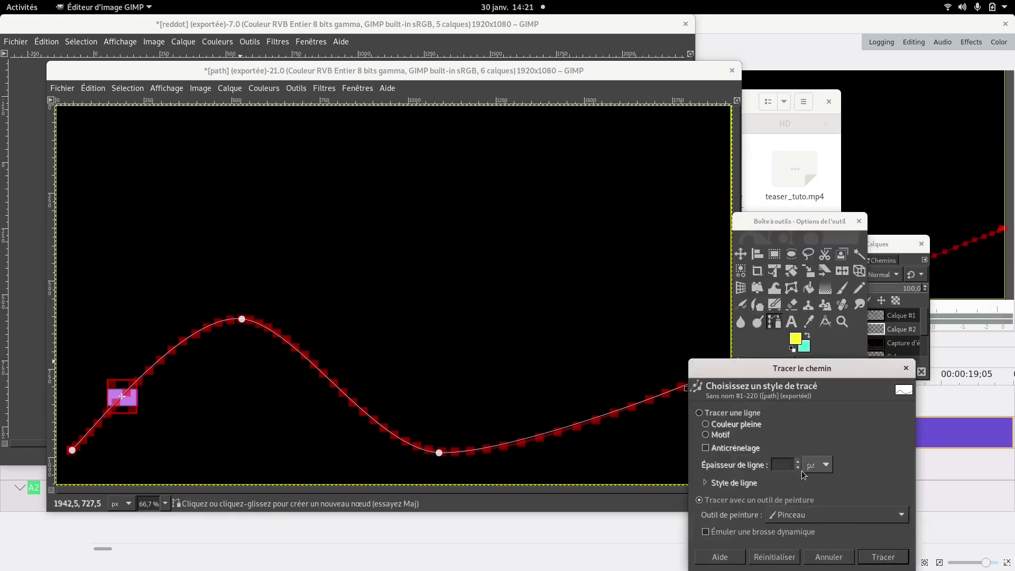
click(882, 557)
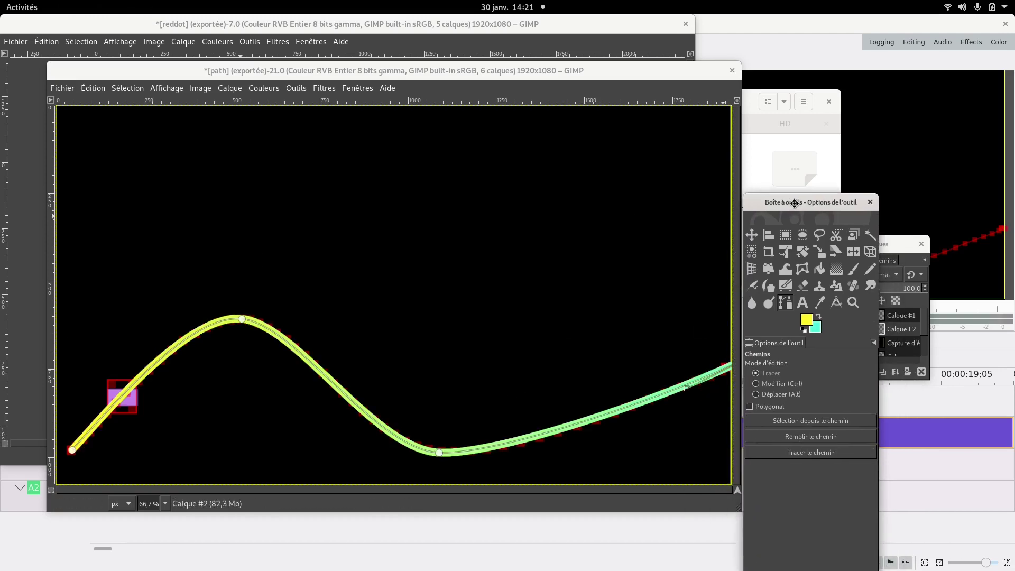
- Hide the screenshot layer and export the image as path2.png
click(834, 342)
click(62, 88)
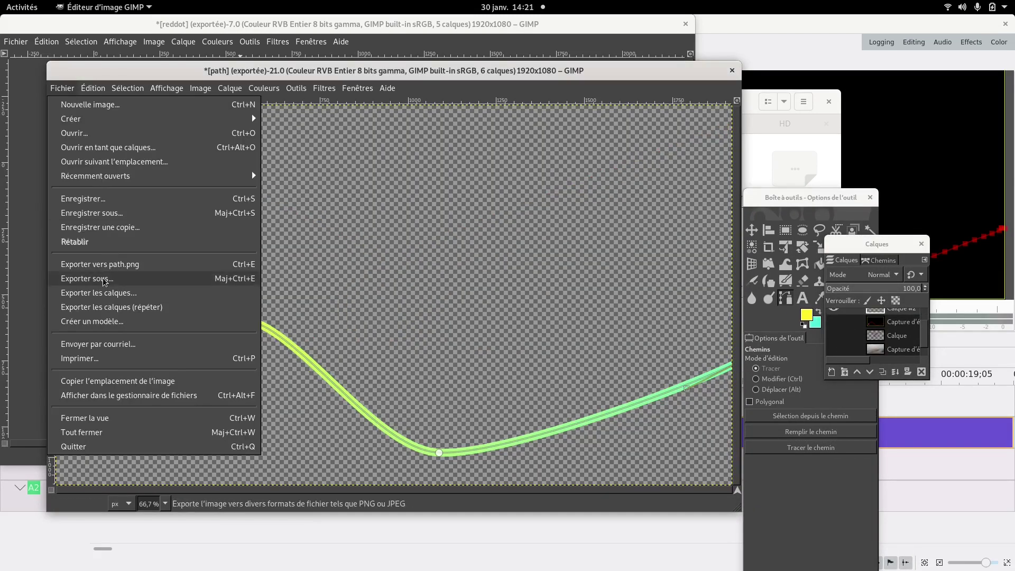
click(79, 279)
key(Return)
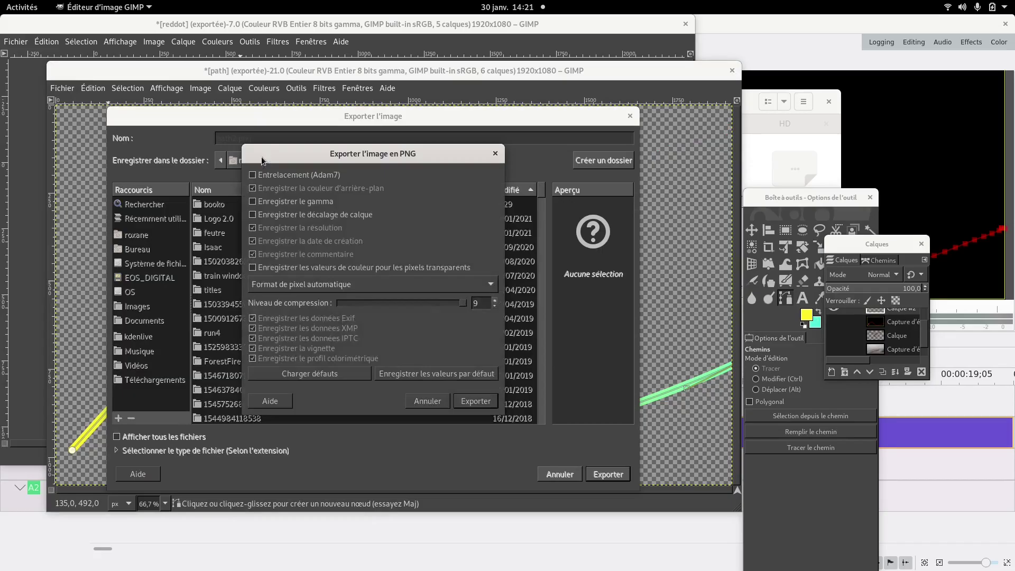
key(Return)
- Switch to the file manager and add path2.png from the kdenlive folder to Kdenlive's project bin
key(super)
click(560, 137)
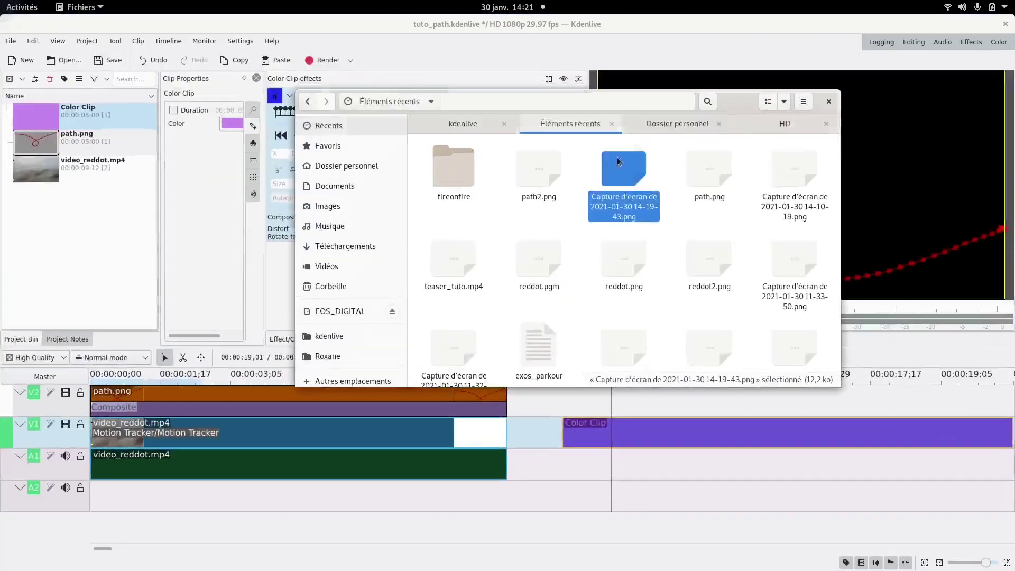
click(480, 125)
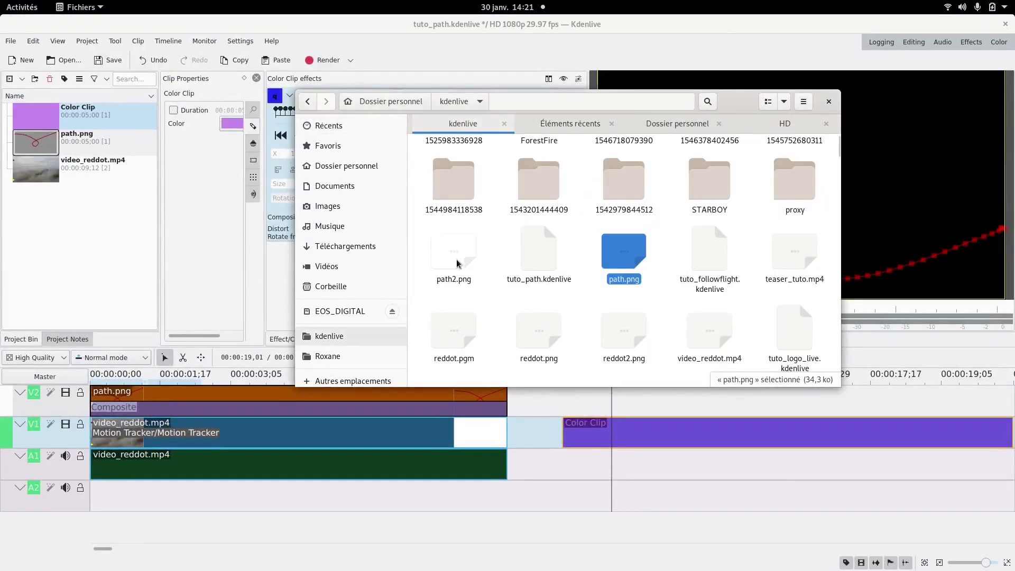
drag(453, 252, 72, 268)
click(38, 170)
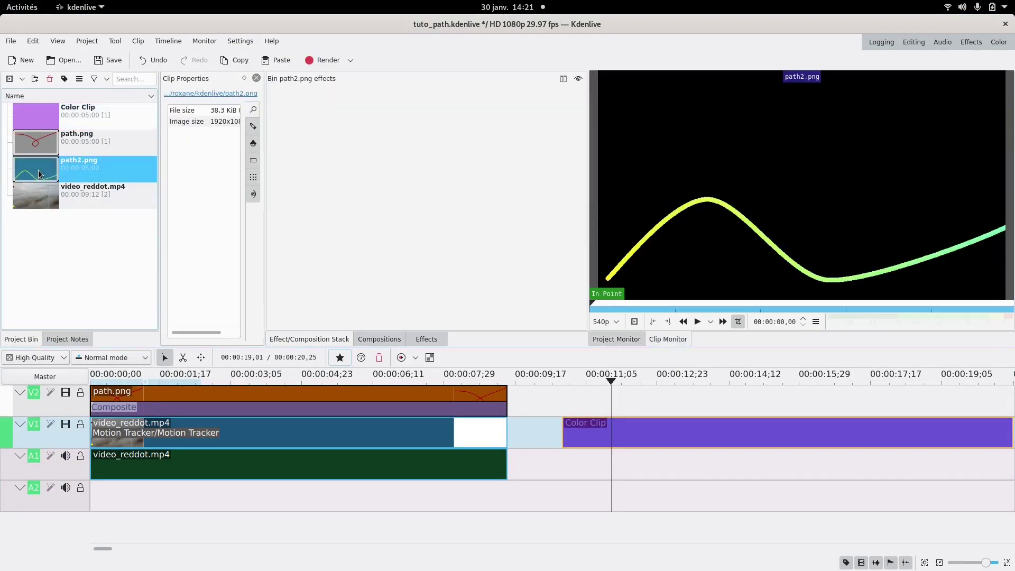
- Insert one video track above V2 and delete the Color Clip from the timeline
right_click(57, 408)
key(Return)
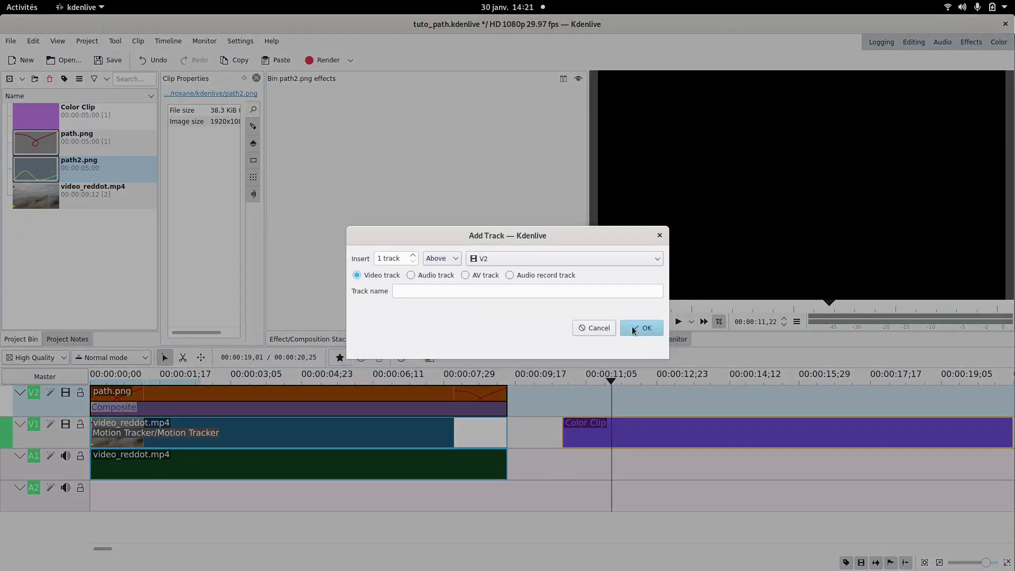
click(632, 325)
click(624, 468)
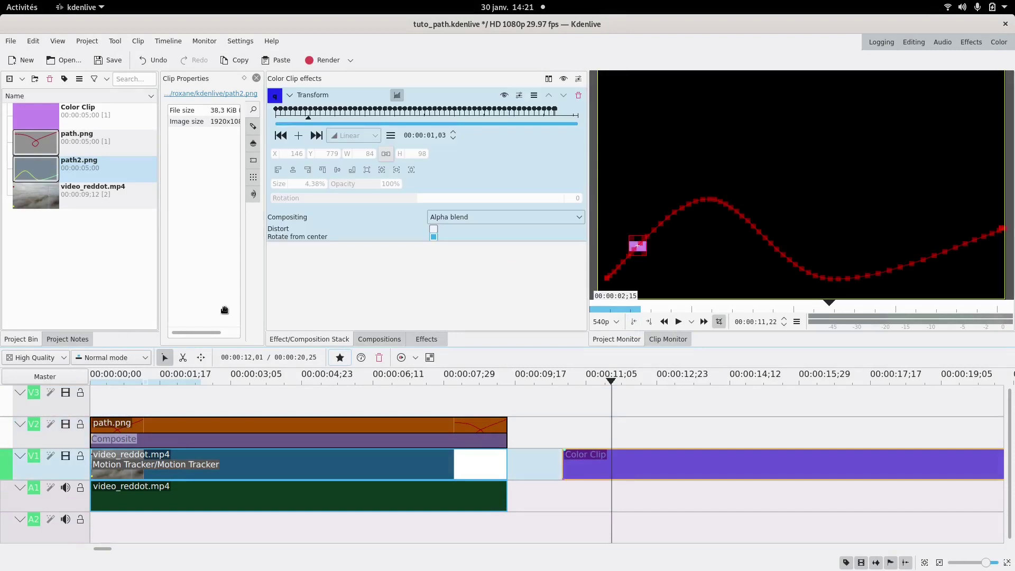
drag(310, 328, 297, 303)
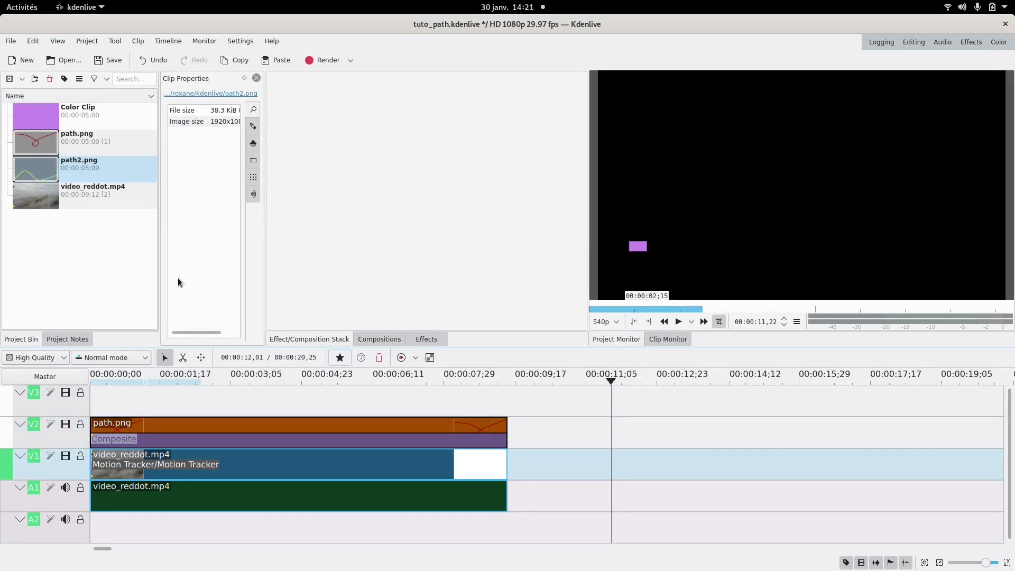
- Place path2.png at the start of track V3 and extend it to the end of the video_reddot.mp4 clip
drag(33, 176, 179, 395)
drag(311, 399, 509, 400)
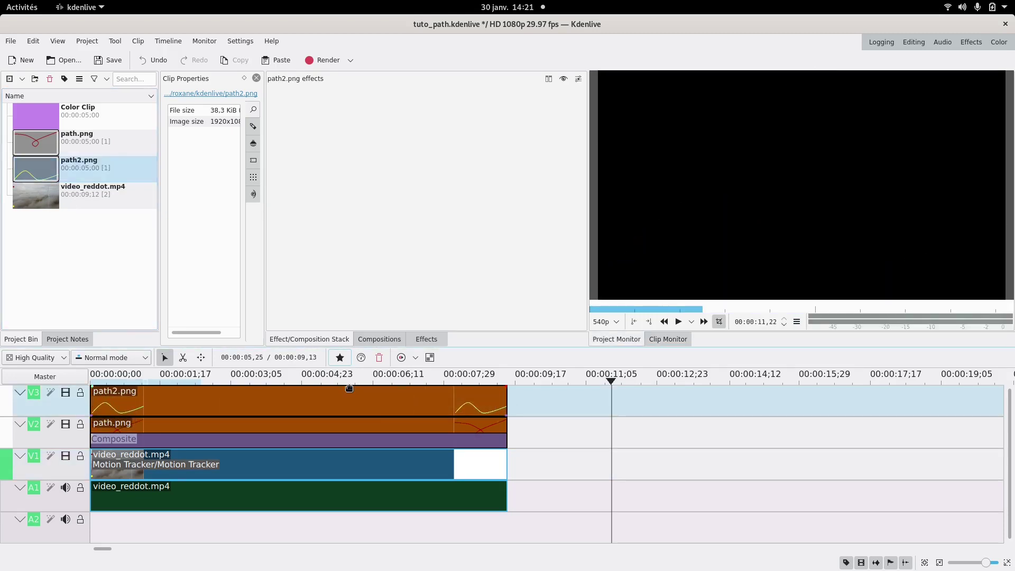
click(348, 382)
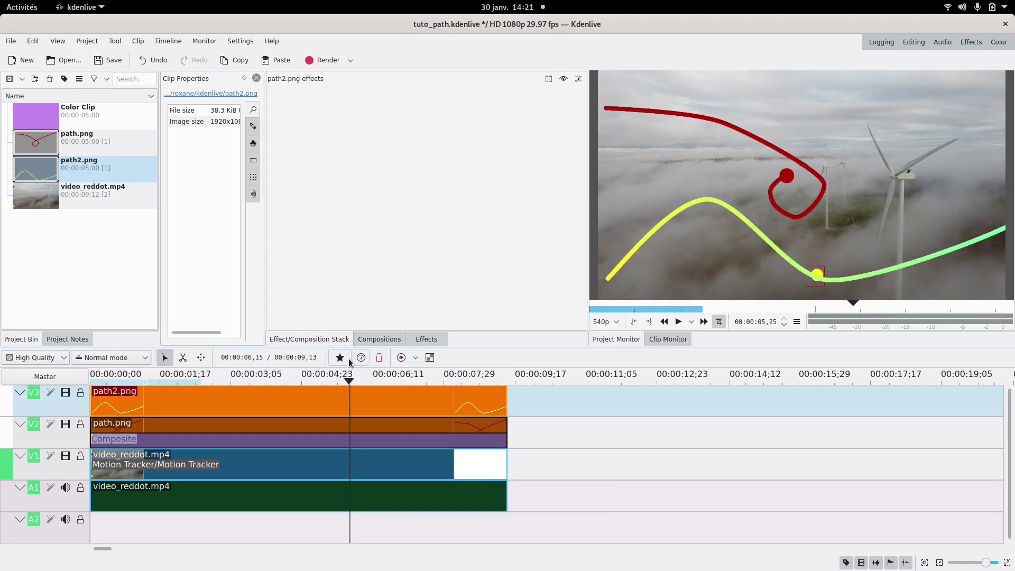
- Apply the Rotoscoping effect to path2.png and draw a closed mask around the start of the yellow line
click(345, 360)
drag(350, 395, 267, 399)
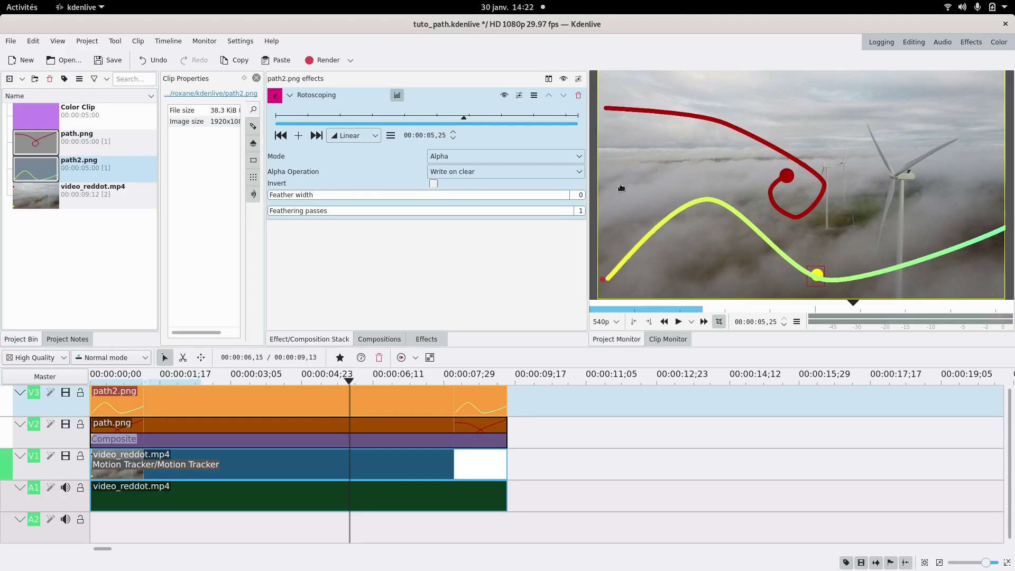
click(675, 294)
right_click(641, 192)
- Reshape the mask around the first stretch of the yellow line and set the Alpha Operation to Minimum
click(280, 136)
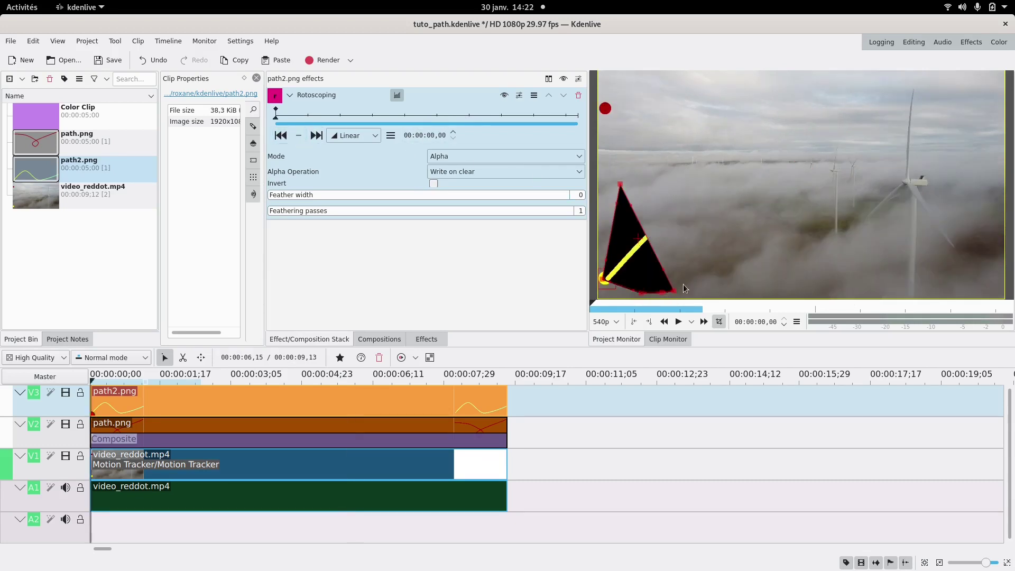
drag(671, 244, 668, 298)
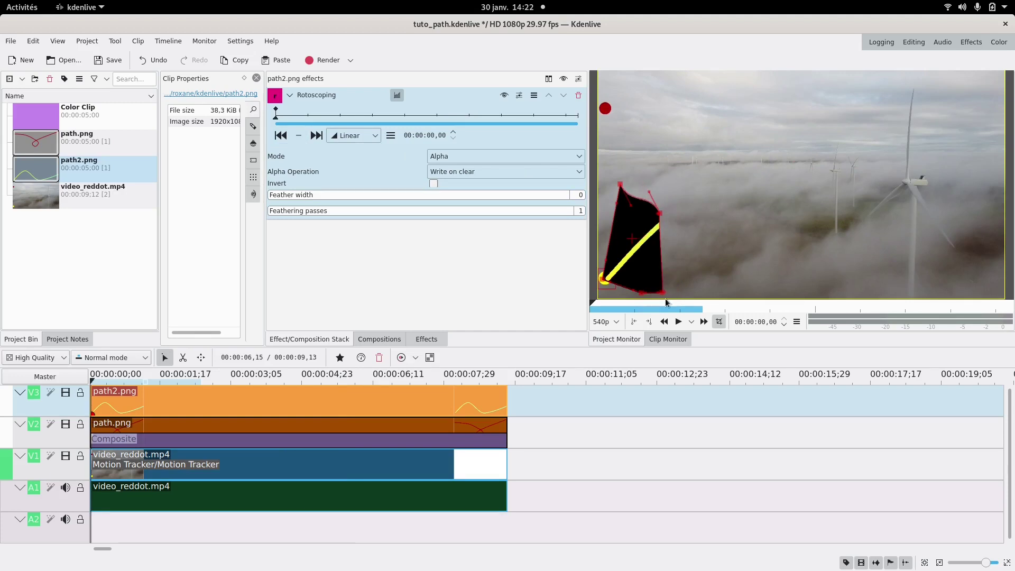
drag(670, 258, 673, 232)
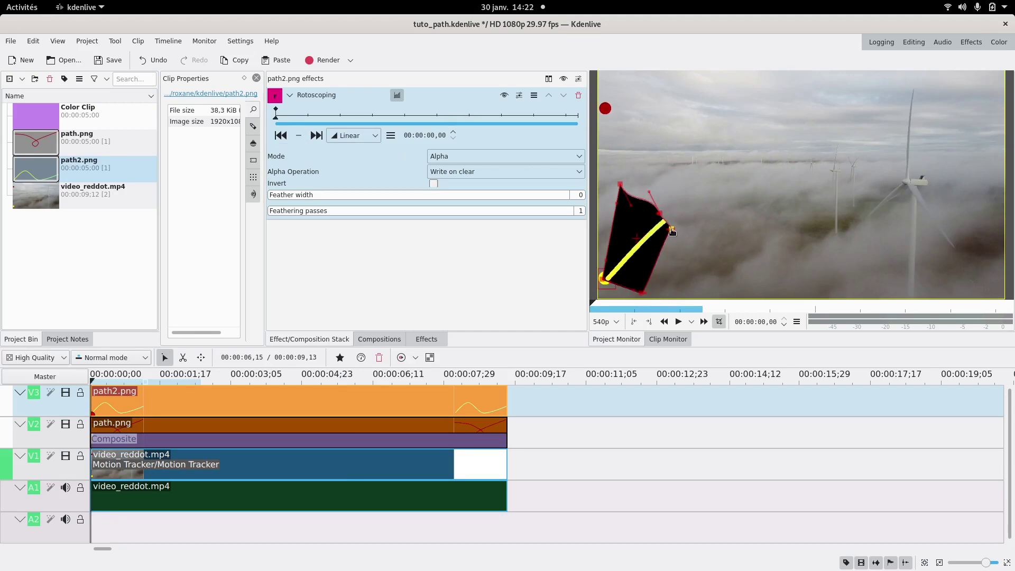
drag(665, 296, 679, 295)
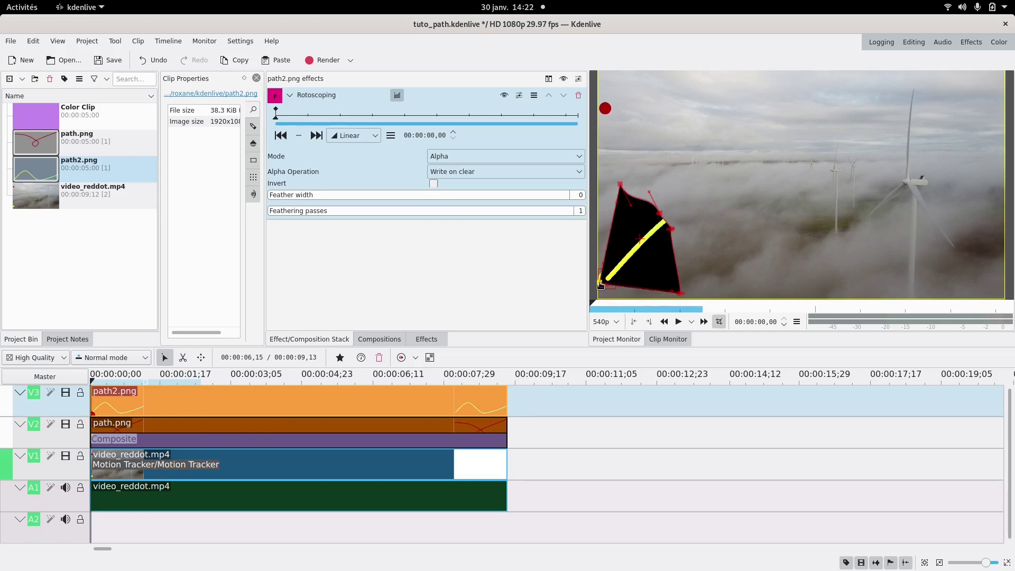
click(460, 171)
click(454, 210)
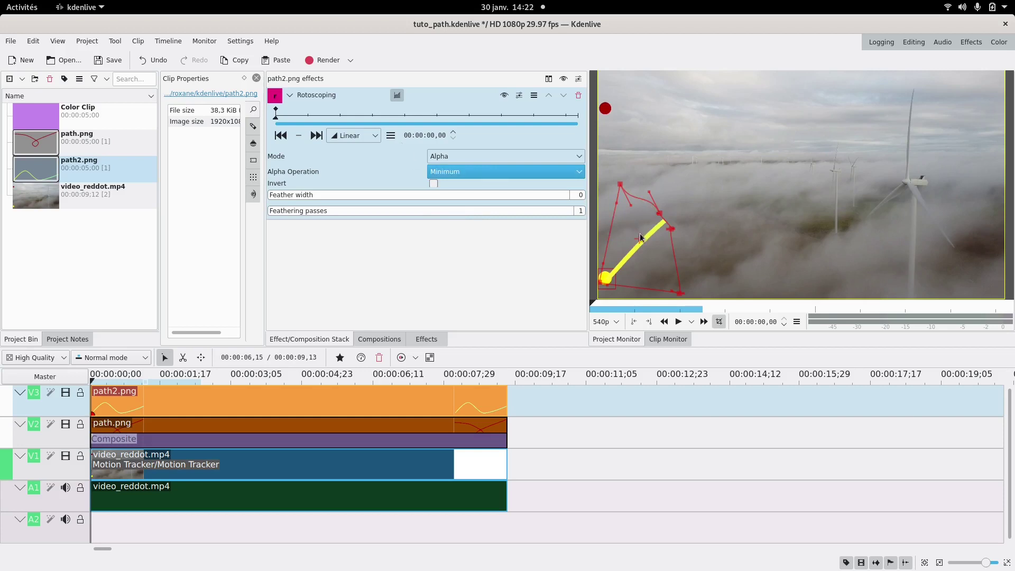
- Keyframe the mask at 00:00:01,24 and shrink it at the first frame into the corner around the yellow dot
mouse_move(328, 120)
mouse_down()
mouse_move(310, 120)
mouse_move(334, 118)
mouse_up()
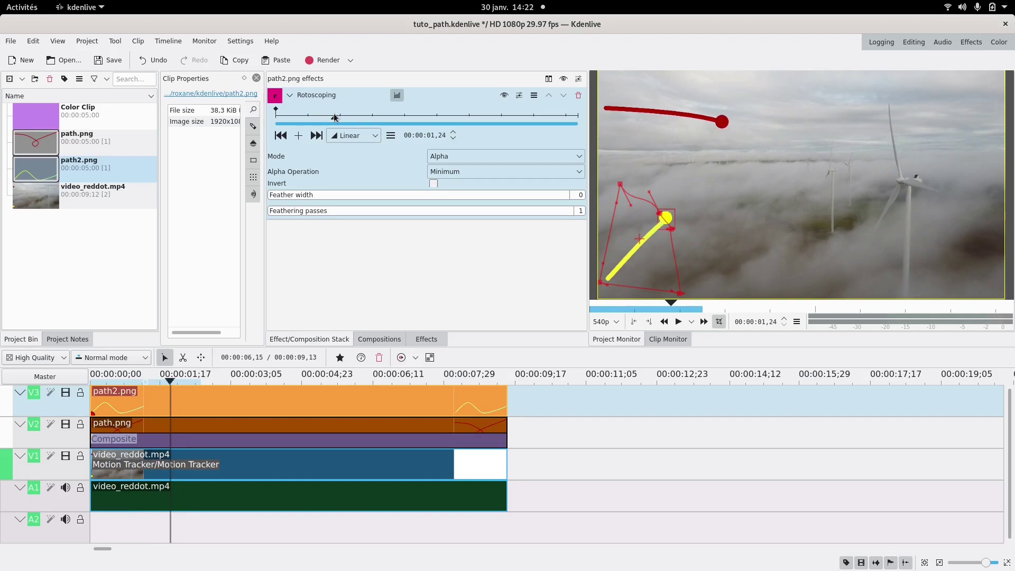
click(284, 136)
drag(621, 188, 600, 264)
drag(660, 215, 615, 264)
drag(673, 231, 641, 294)
- Add two more Rotoscoping keyframes, expanding the mask over the line's crest to follow the yellow dot down its descent
click(288, 121)
drag(288, 121, 378, 121)
click(299, 135)
drag(660, 214, 783, 234)
scroll(735, 227, down, 10)
drag(620, 183, 628, 154)
- Add two Rotoscoping keyframes, the second at 00:00:07,26, stretching the mask past the trough to follow the yellow dot
click(492, 121)
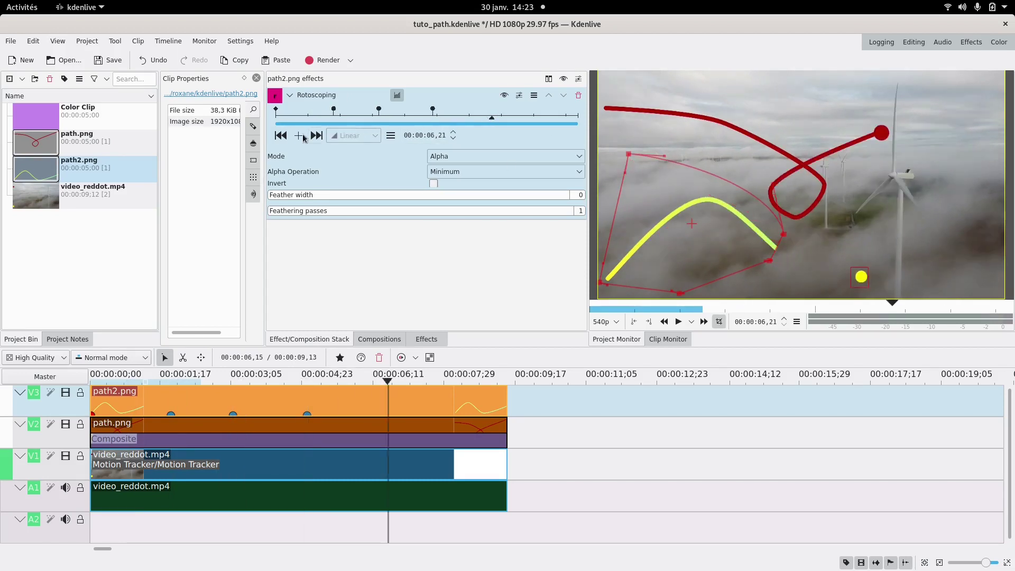
drag(492, 110, 479, 110)
drag(769, 261, 938, 255)
click(528, 123)
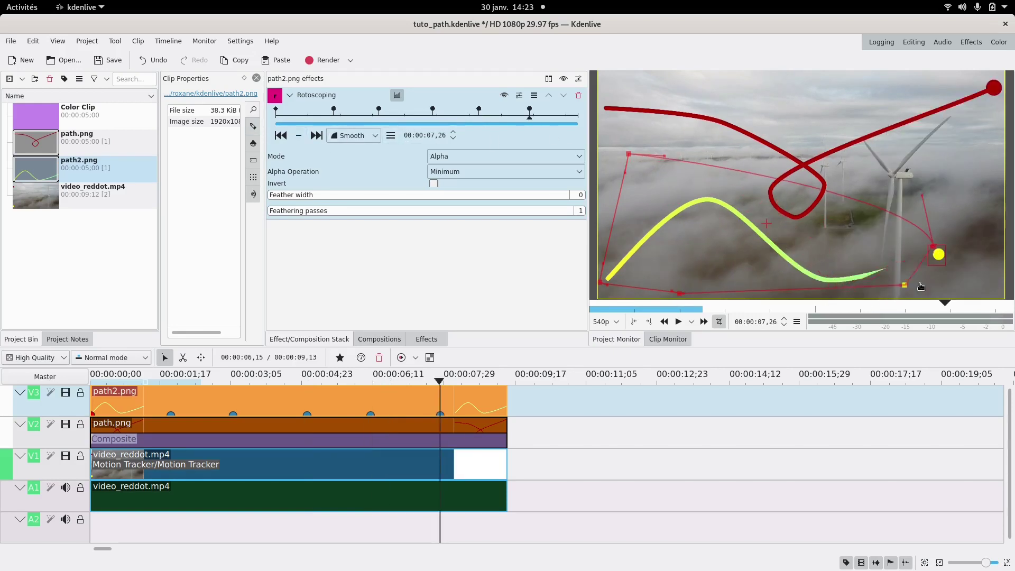
- Keyframe the mask at 00:00:09,11, extending it past the frame's edge to uncover the whole line, and widen the project monitor
key(space)
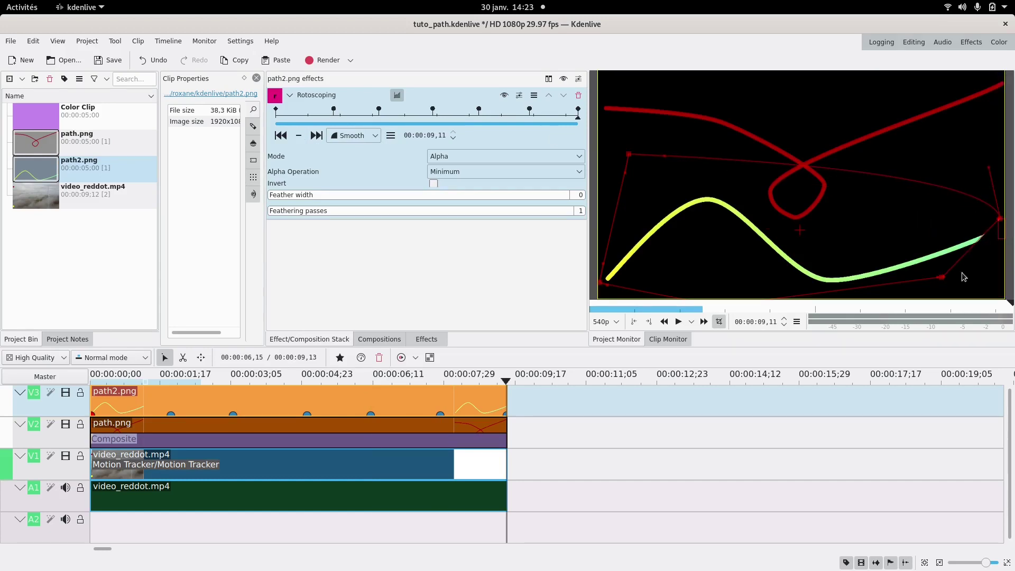
drag(974, 256, 1008, 257)
drag(588, 211, 514, 211)
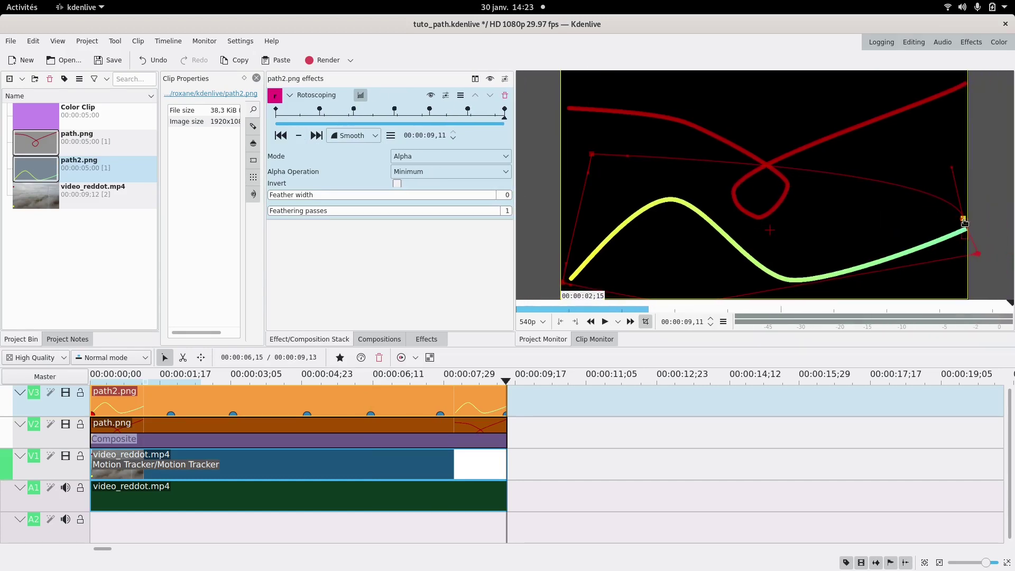
- Play the sequence from the start to check the yellow line's reveal, and return to the first frame
drag(335, 117, 275, 130)
click(605, 322)
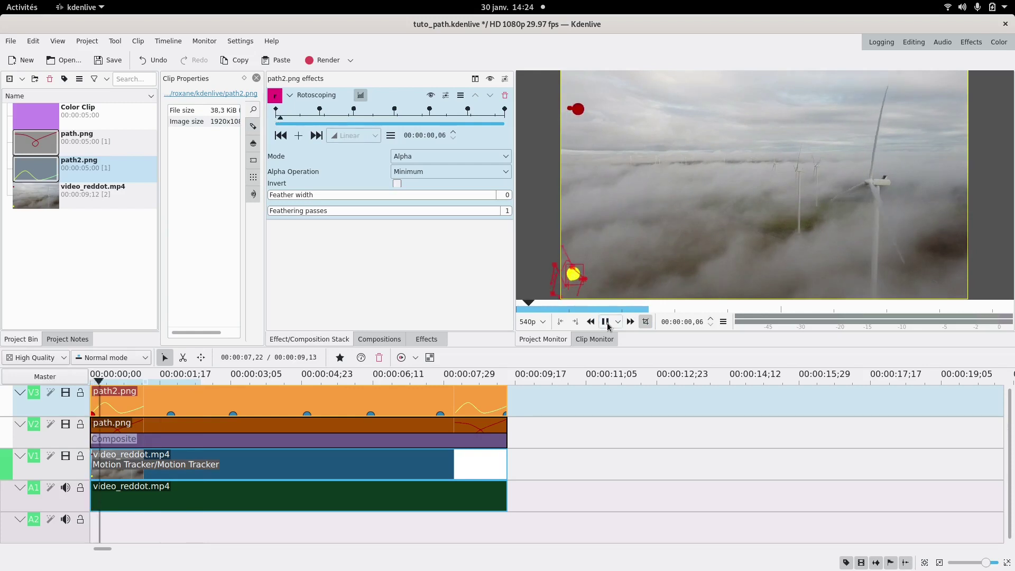
click(605, 322)
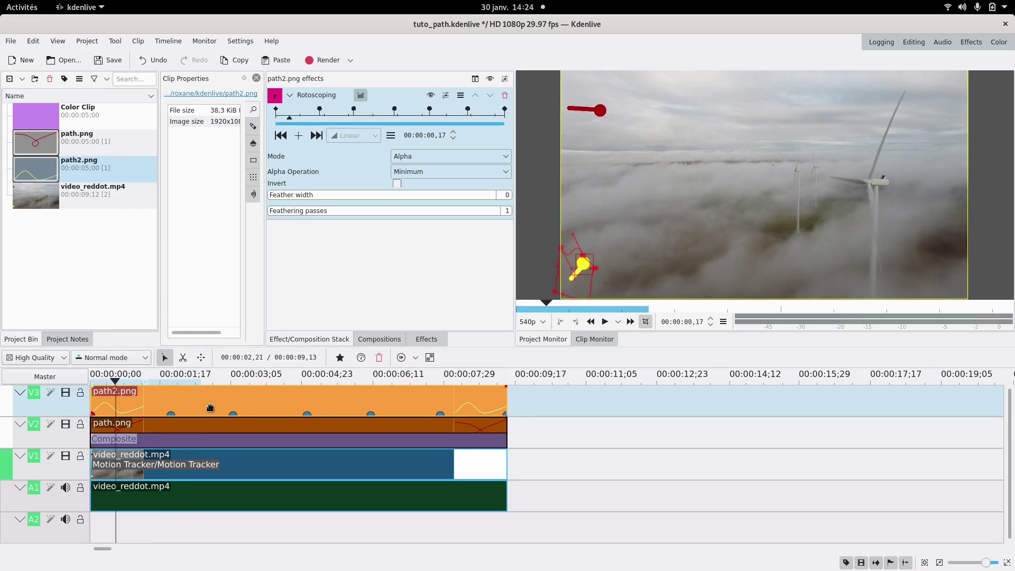
click(163, 430)
click(96, 381)
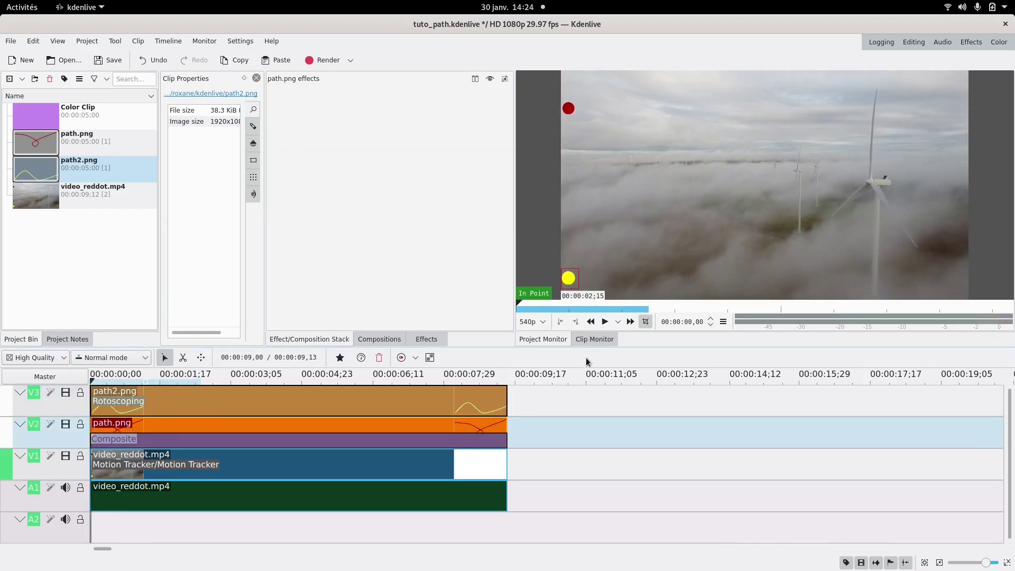
- Disable the Motion Tracker effect on the video_reddot.mp4 clip and play the sequence from the start
click(217, 465)
click(217, 465)
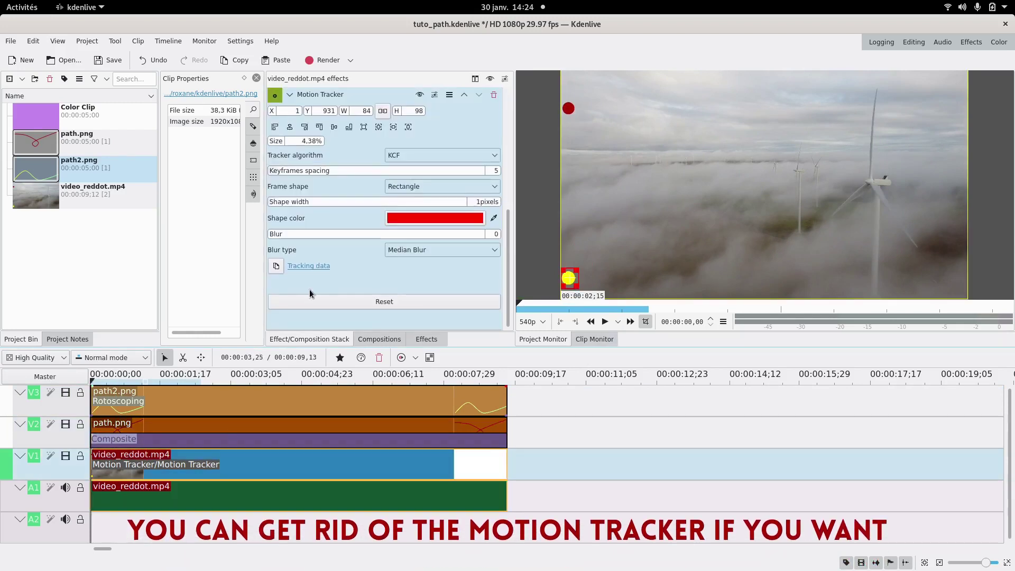
click(419, 95)
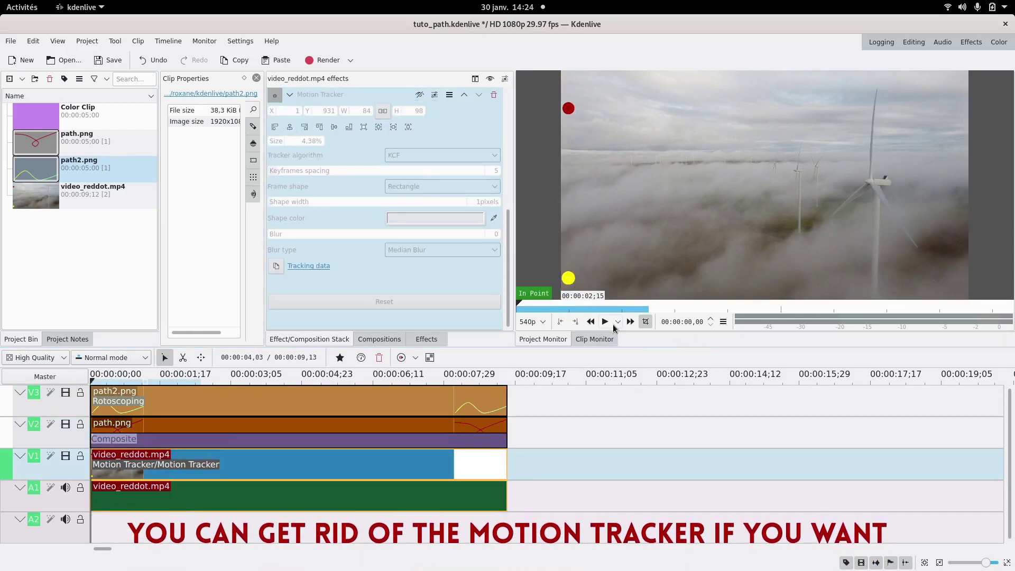
click(604, 322)
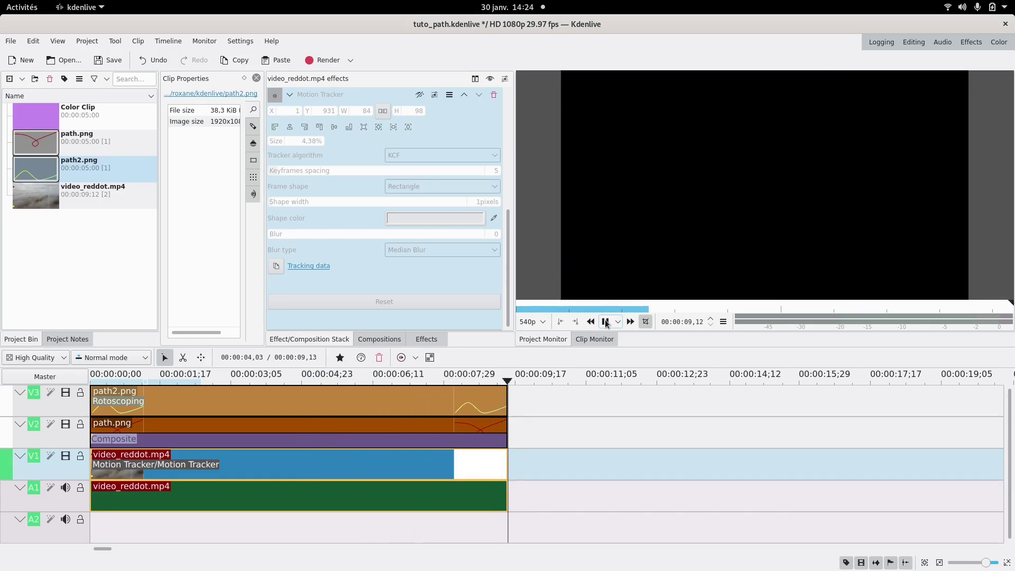
- Add a Rotoscoping keyframe on path2.png at 00:00:08,18 and move the mask's leading points up to the yellow dot
click(420, 402)
click(482, 119)
drag(482, 118, 485, 118)
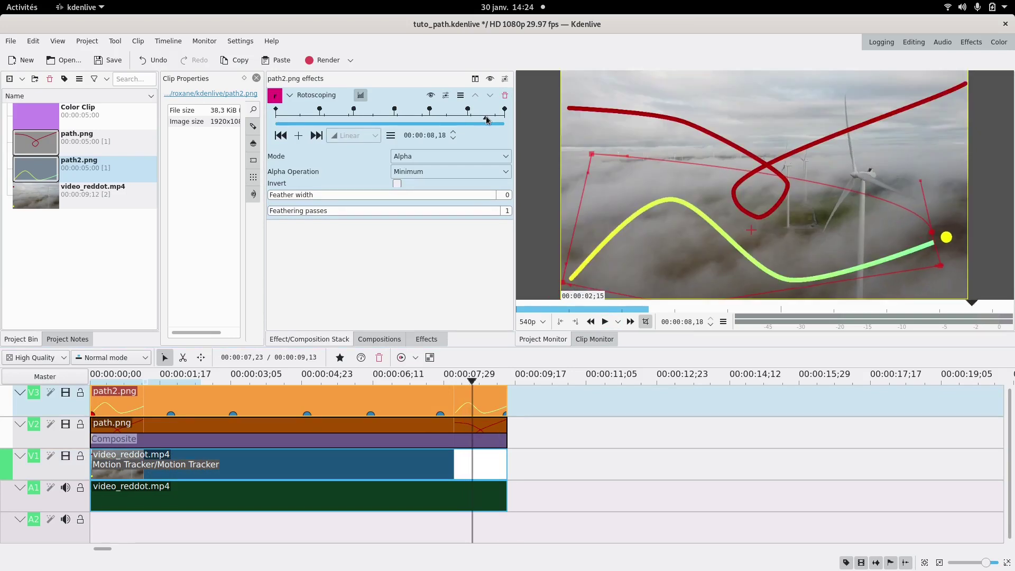
click(299, 136)
drag(941, 267, 937, 233)
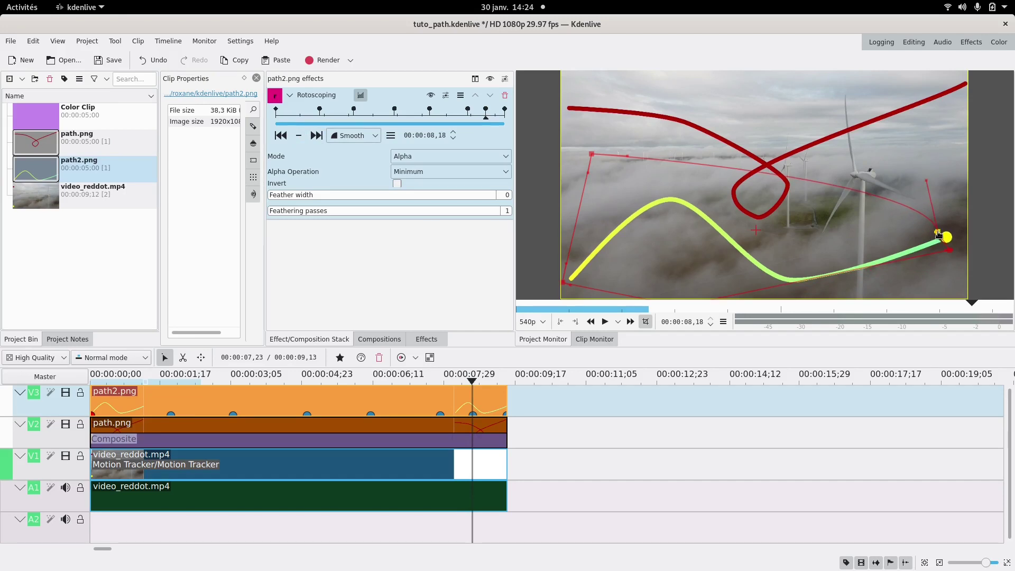
- Move the mask's lowest point further below the frame at 00:00:08,18 so its edge clears the yellow line
mouse_move(1000, 186)
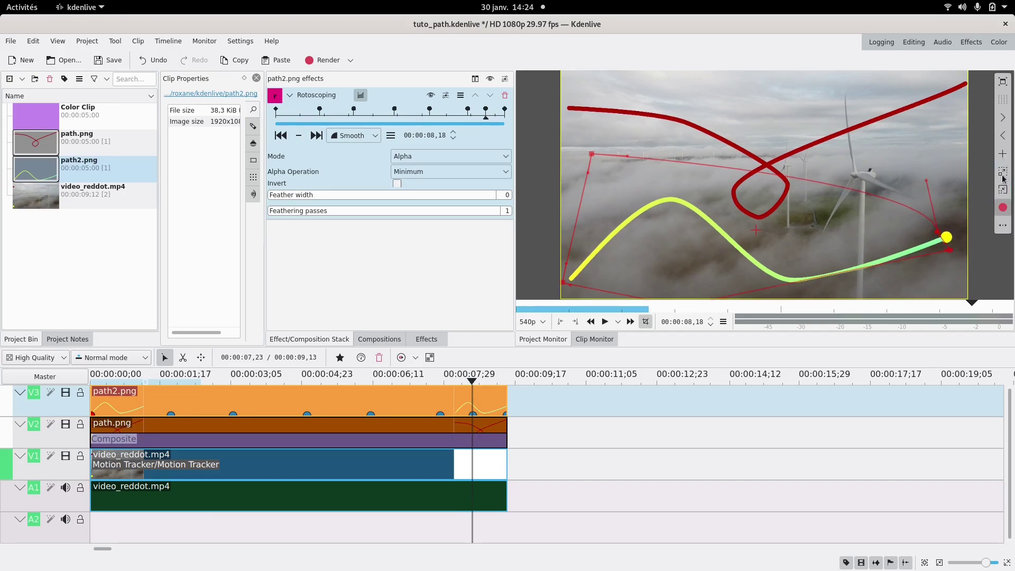
click(1003, 168)
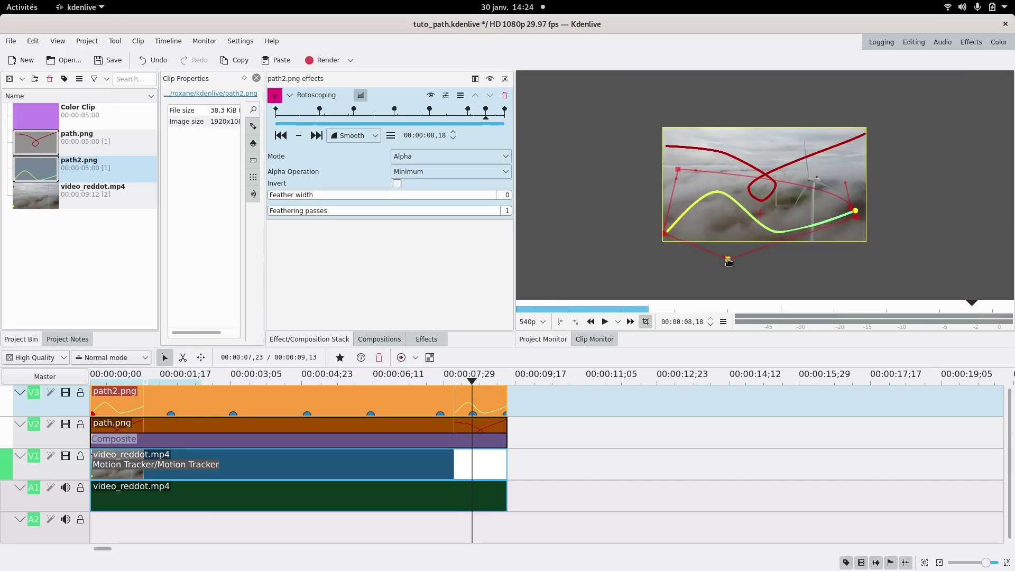
mouse_move(1007, 196)
click(1001, 174)
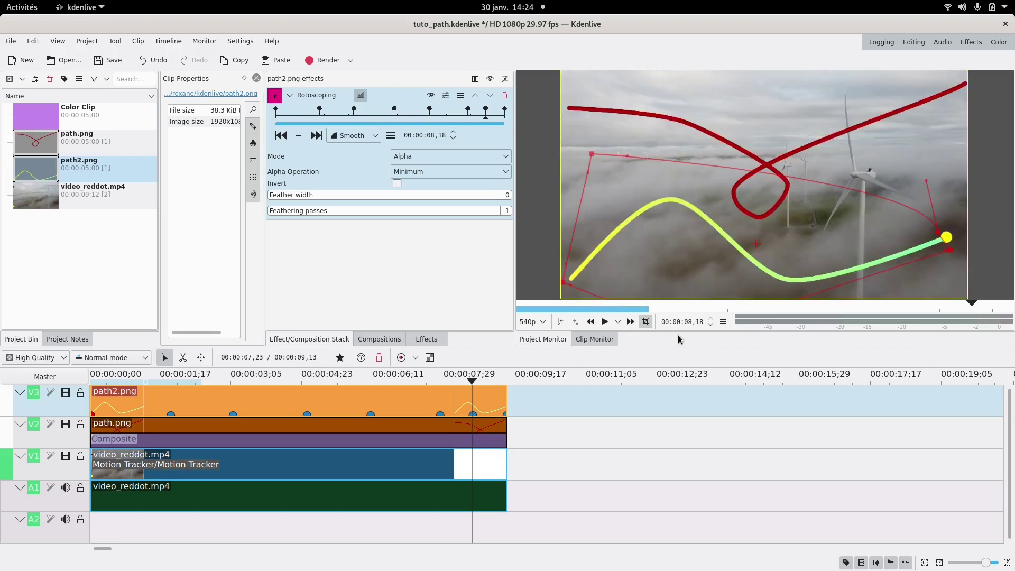
- Scrub the sequence to its end to check the mask, and return to the first frame with no clip selected
drag(449, 385, 538, 400)
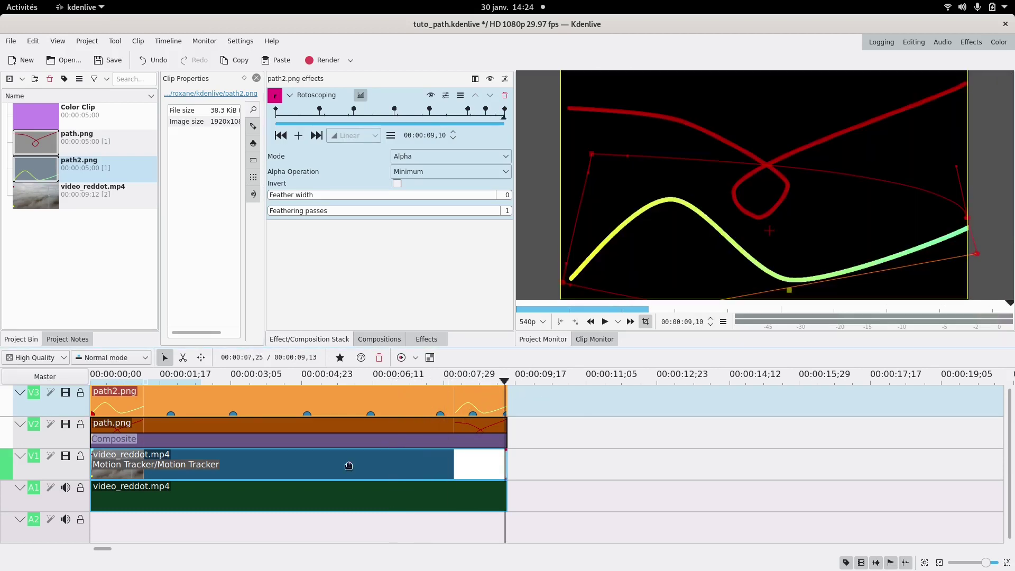
click(177, 520)
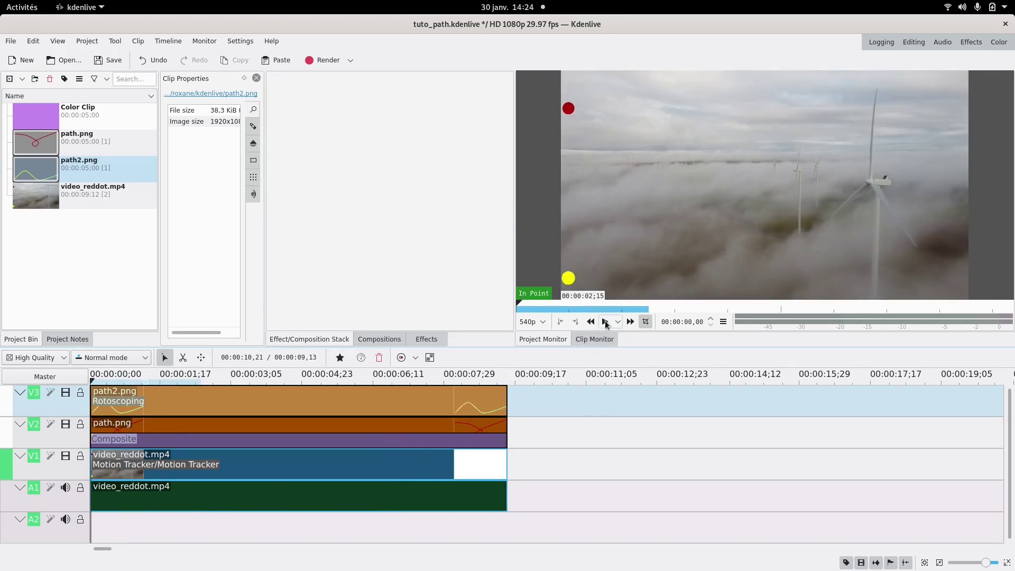